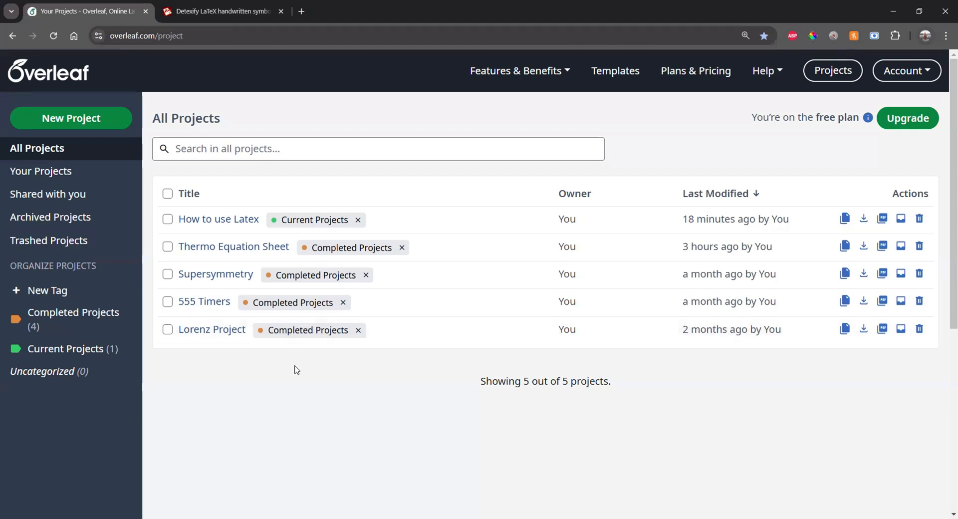
Create a blank project named "Video Project"
{"action": "left_click", "coordinate": [85, 118]}
{"action": "left_click", "coordinate": [71, 149]}
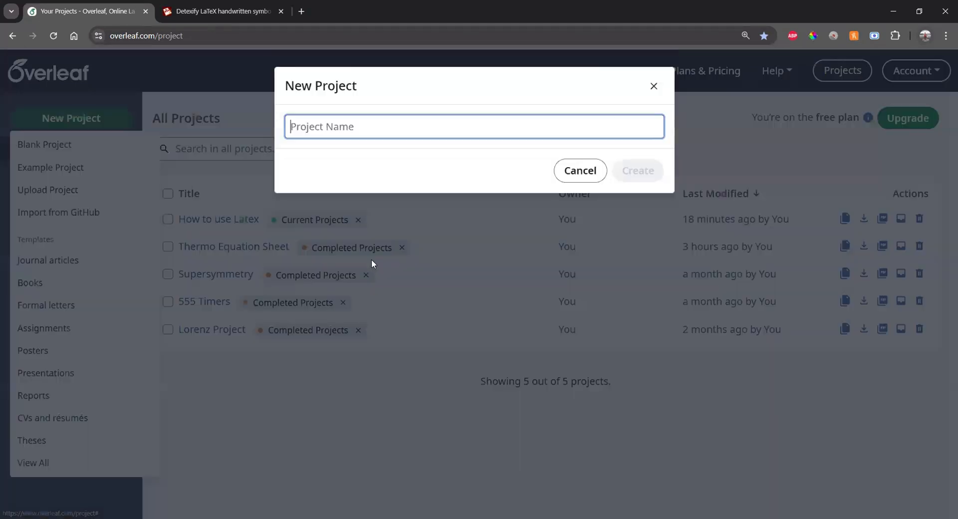
{"action": "type", "text": "Video Project"}
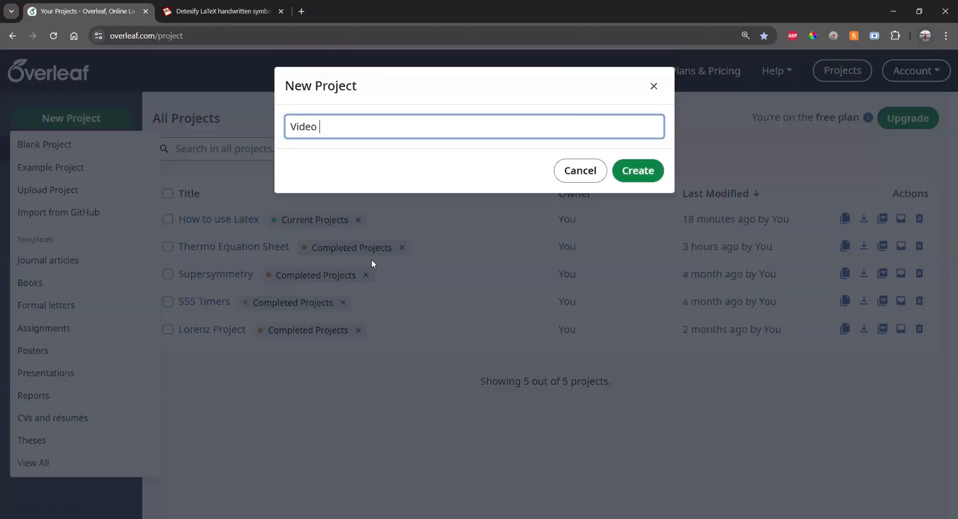
{"action": "key", "text": "Return"}
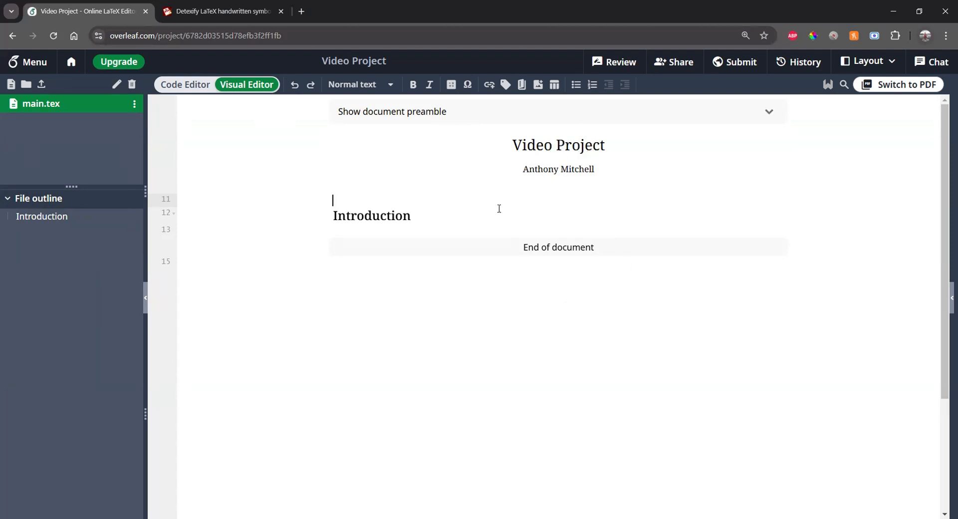
Compare how the document's Introduction section appears in the code editor and in the visual editor, finishing in the visual editor
{"action": "left_click", "coordinate": [474, 217]}
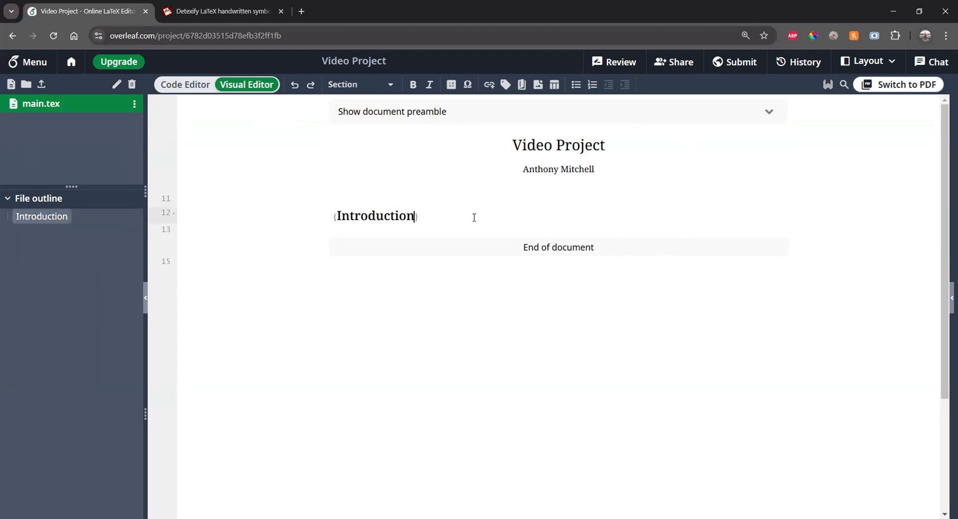
{"action": "left_click", "coordinate": [192, 85]}
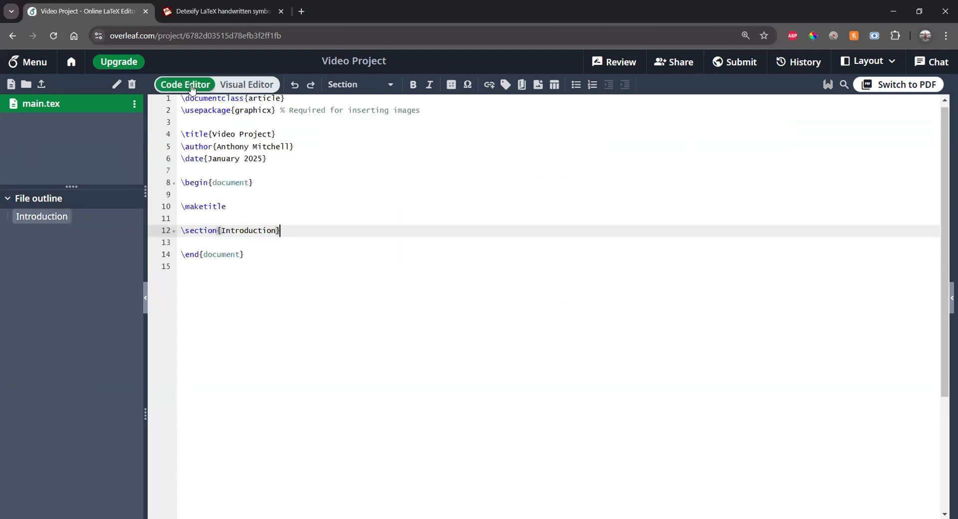
{"action": "left_click", "coordinate": [243, 244]}
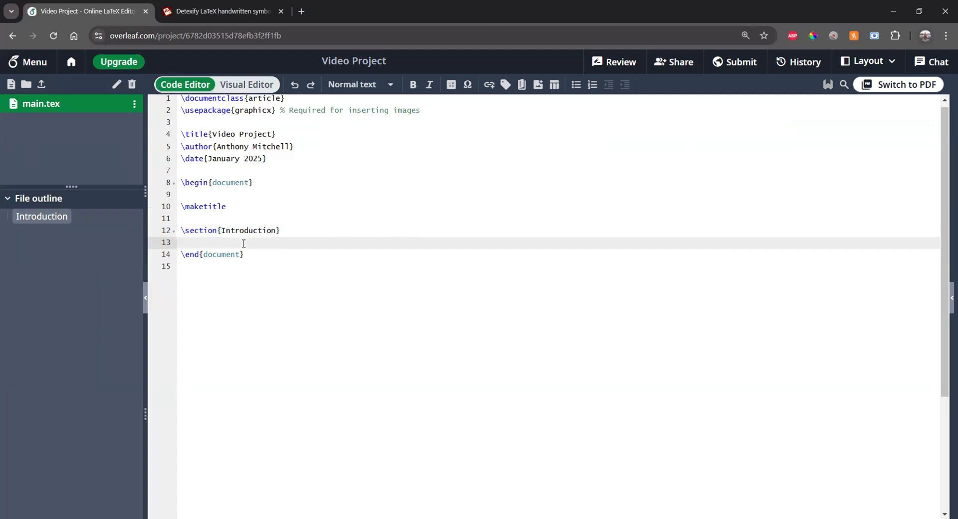
{"action": "left_click", "coordinate": [236, 86]}
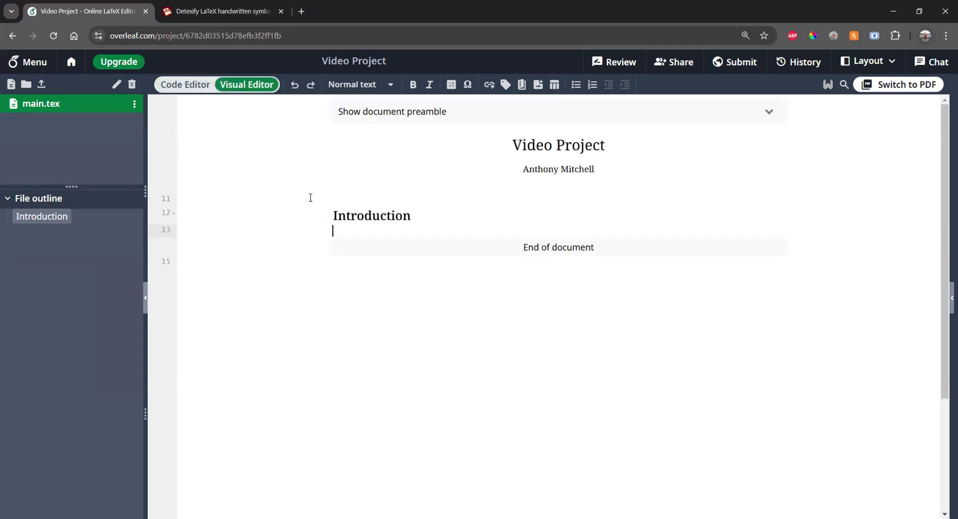
{"action": "left_click", "coordinate": [175, 86]}
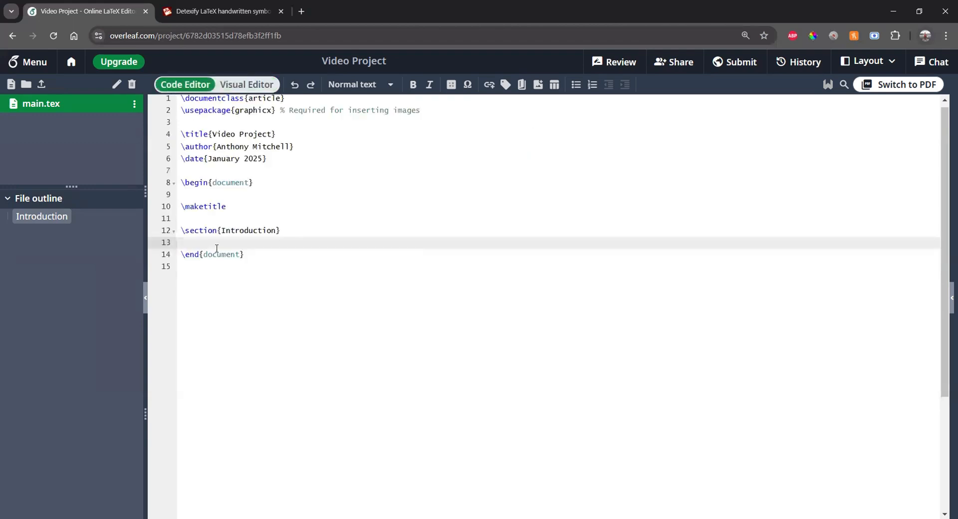
{"action": "left_click", "coordinate": [246, 86]}
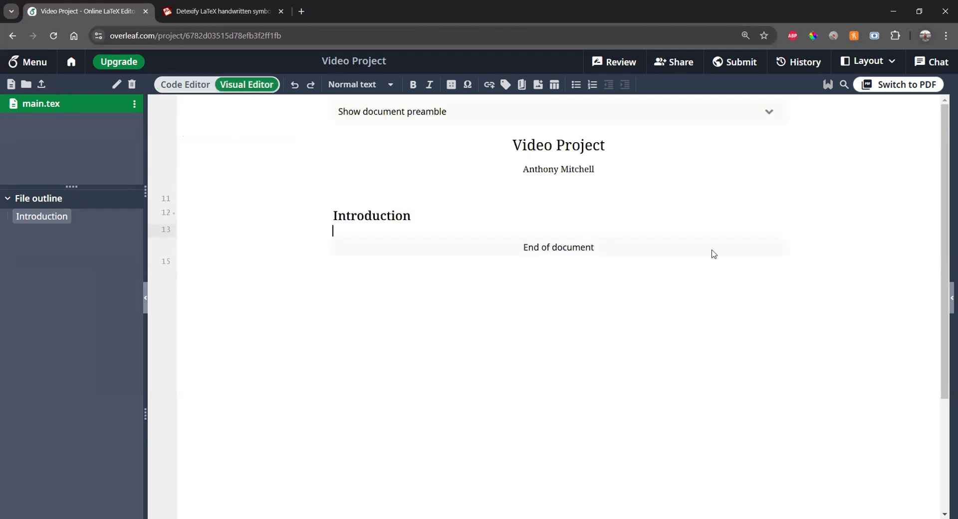
View the compiled PDF beside the editor briefly, then leave only the editor showing with the file sidebar collapsed
{"action": "left_click", "coordinate": [951, 298]}
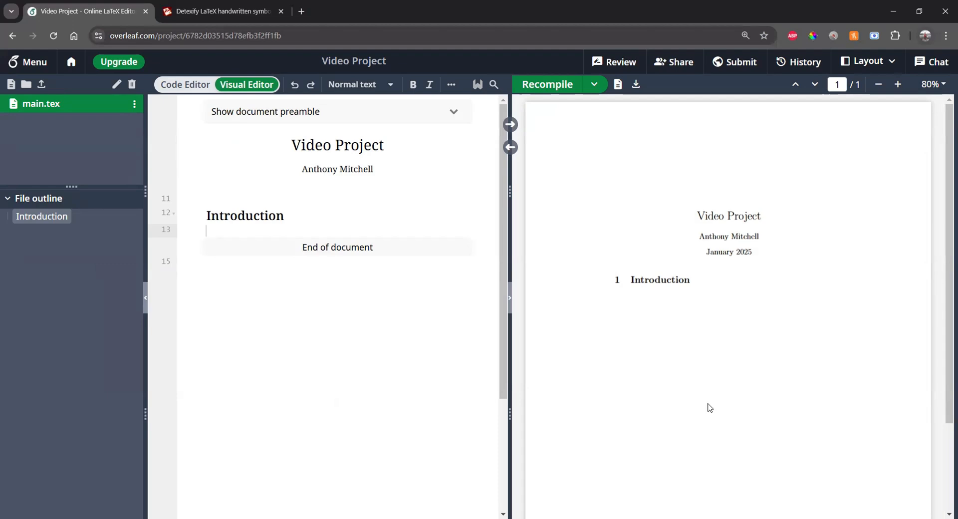
{"action": "left_click", "coordinate": [510, 298]}
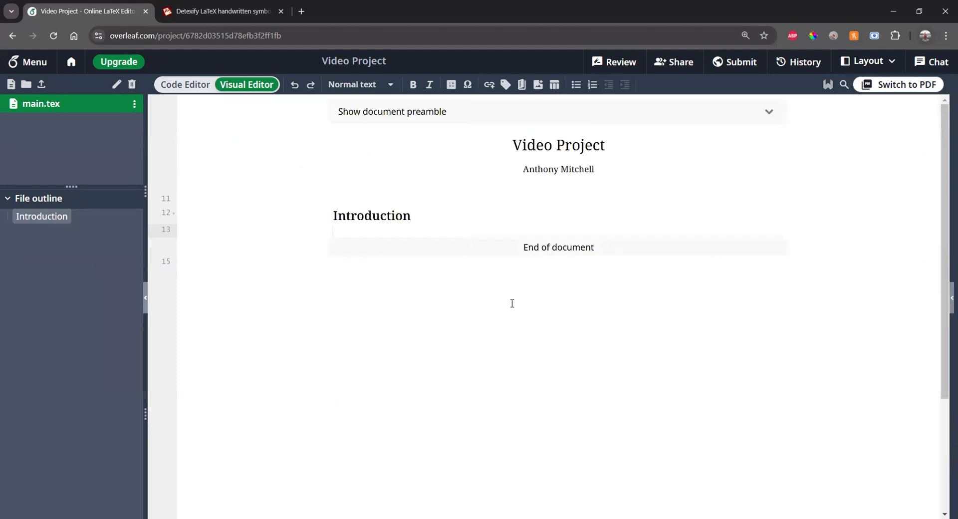
{"action": "left_click", "coordinate": [145, 298]}
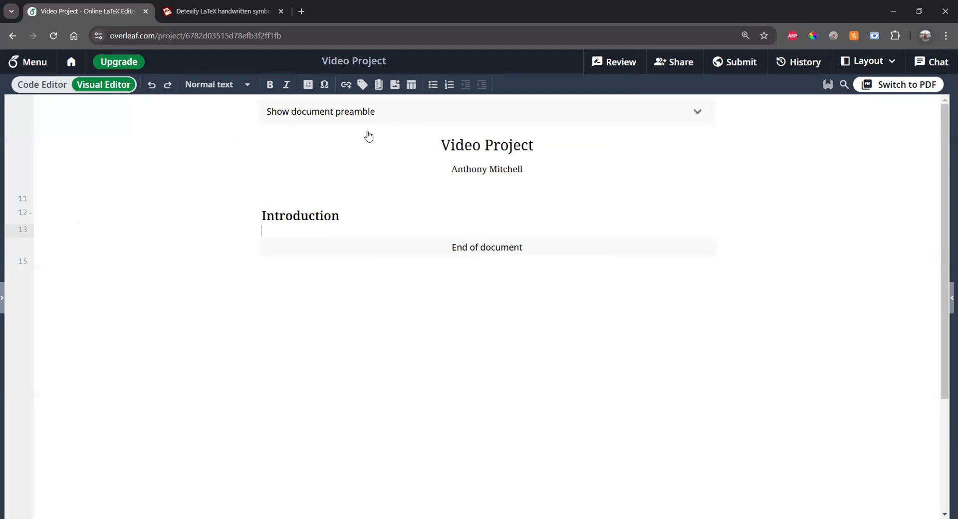
Expand the document preamble and examine its document class and graphicx package lines
{"action": "left_click", "coordinate": [356, 116]}
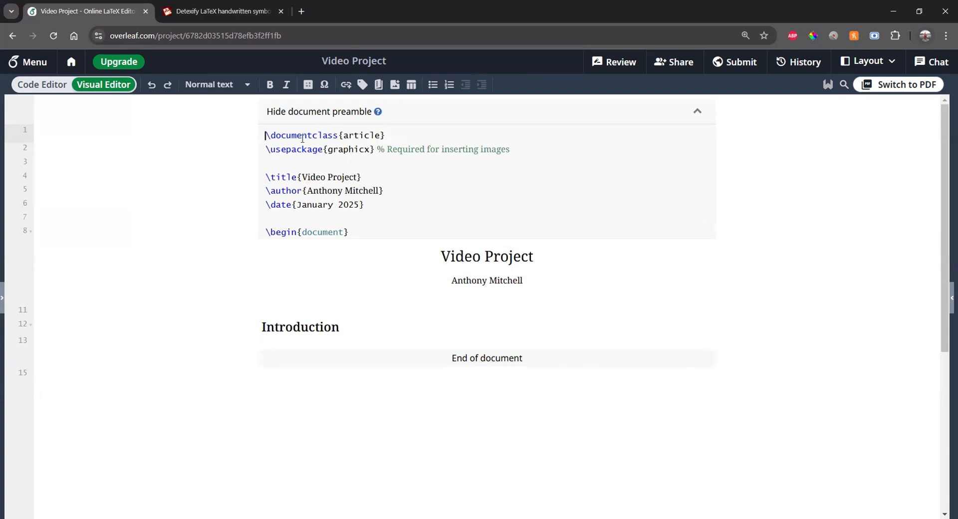
{"action": "left_click_drag", "start_coordinate": [267, 135], "coordinate": [384, 133]}
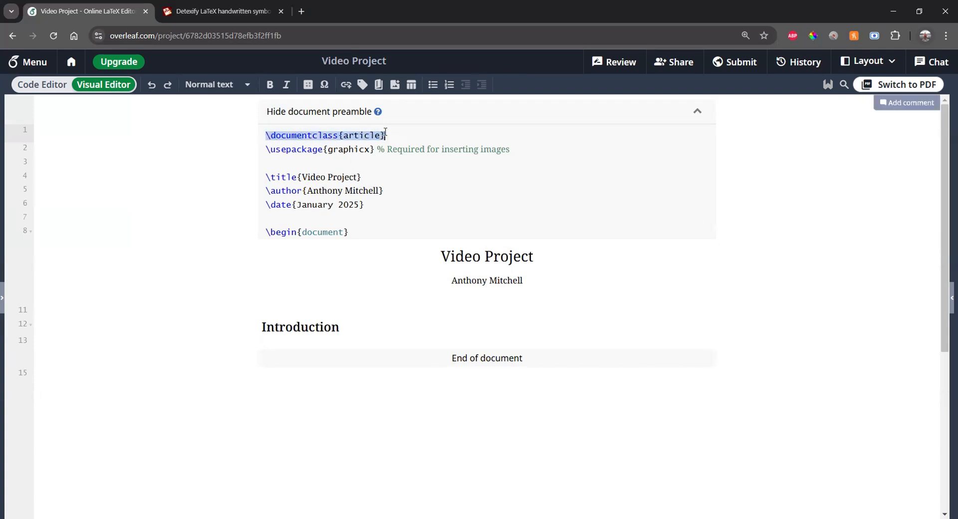
{"action": "left_click", "coordinate": [387, 132]}
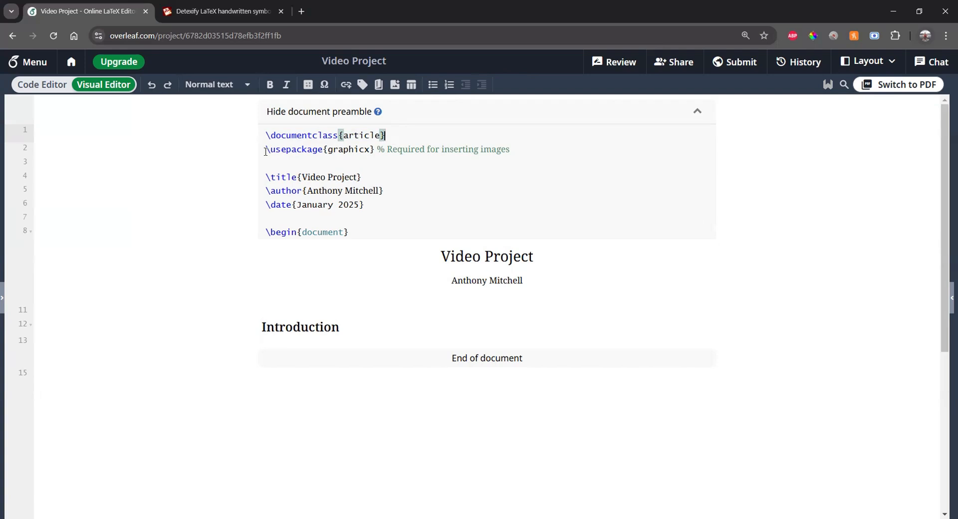
{"action": "left_click_drag", "start_coordinate": [265, 152], "coordinate": [526, 150]}
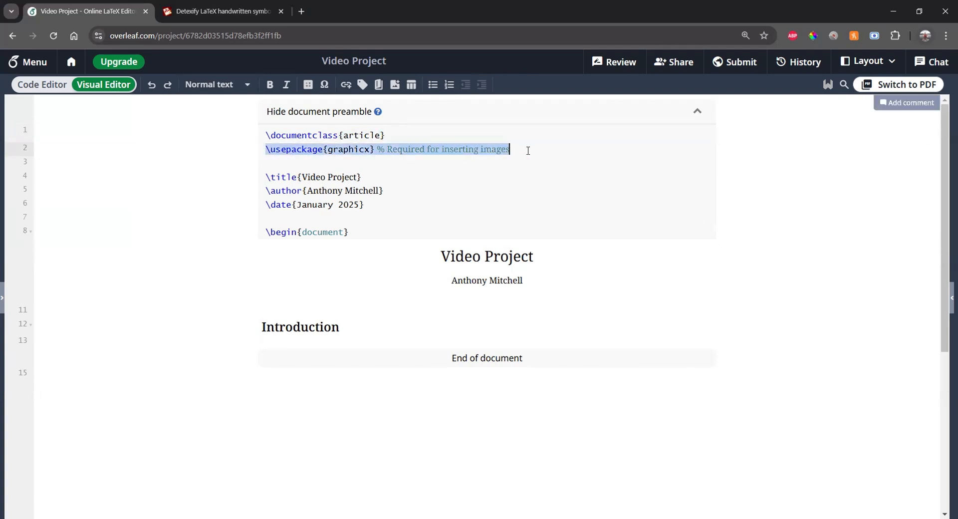
Add \usepackage{amsmath} to the preamble on a new line below the graphicx package
{"action": "left_click", "coordinate": [524, 151]}
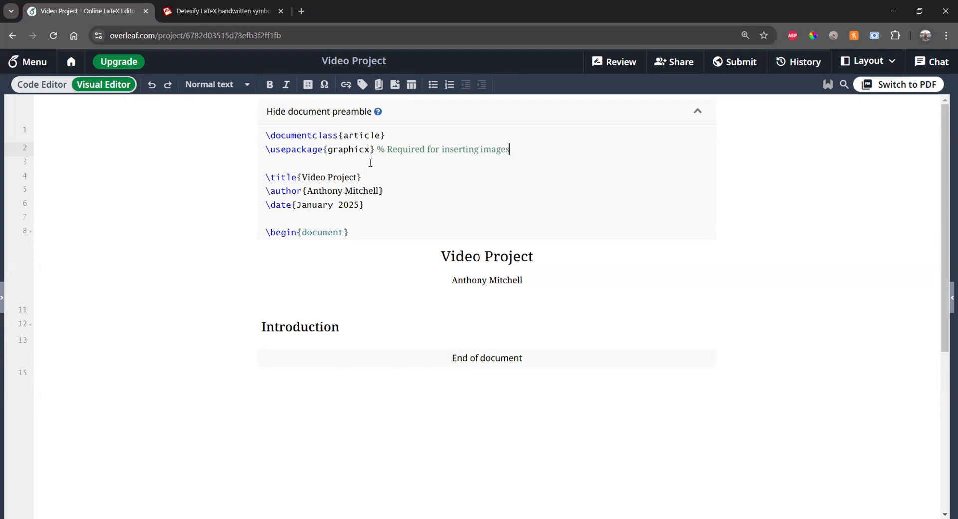
{"action": "key", "text": "Return"}
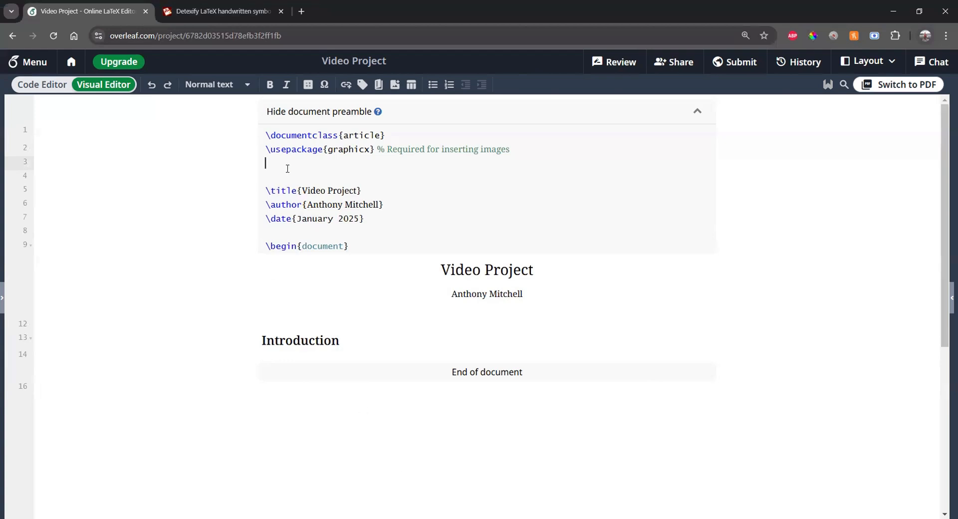
{"action": "type", "text": "\\"}
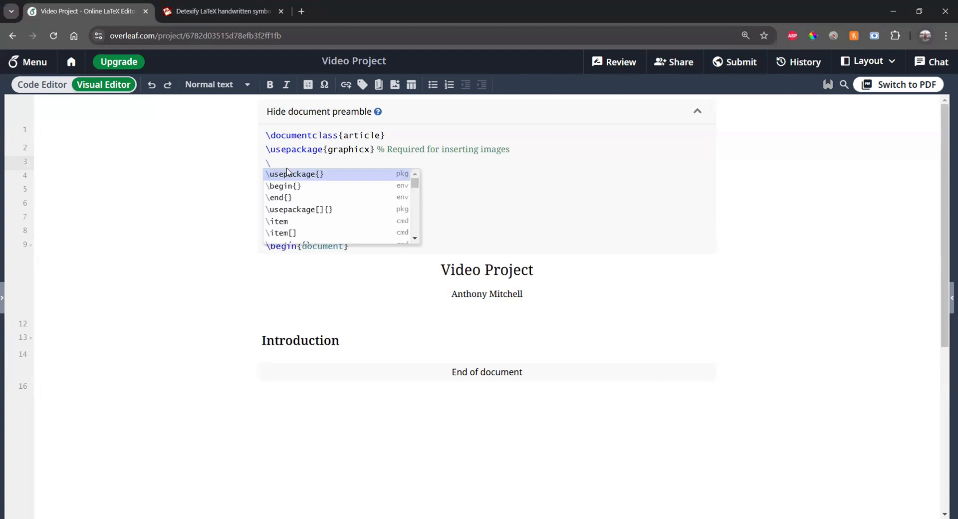
{"action": "type", "text": "usepac"}
{"action": "key", "text": "Return"}
{"action": "type", "text": "am"}
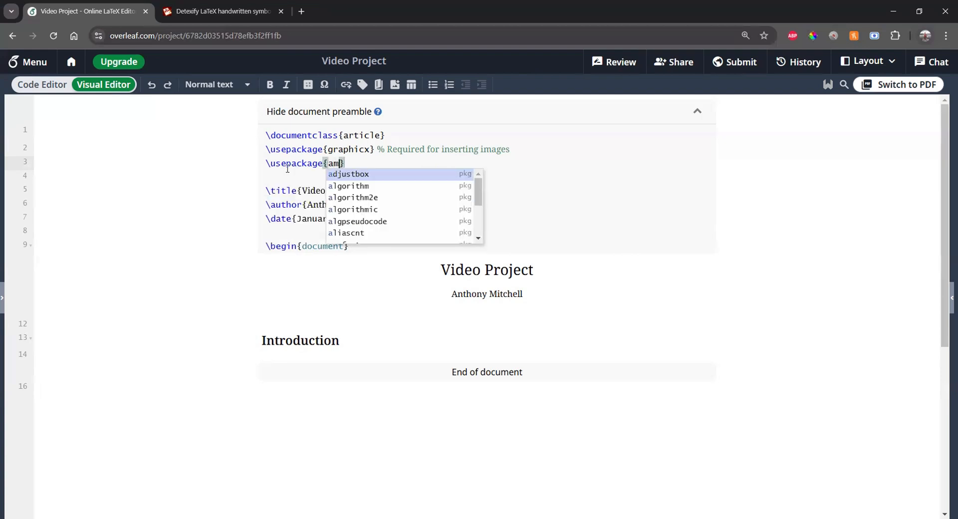
{"action": "type", "text": "smath"}
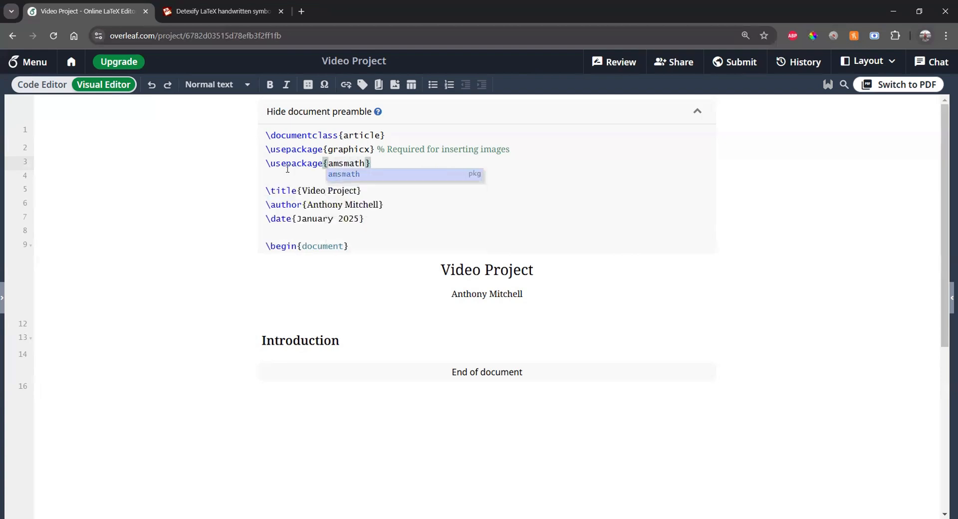
{"action": "key", "text": "Return"}
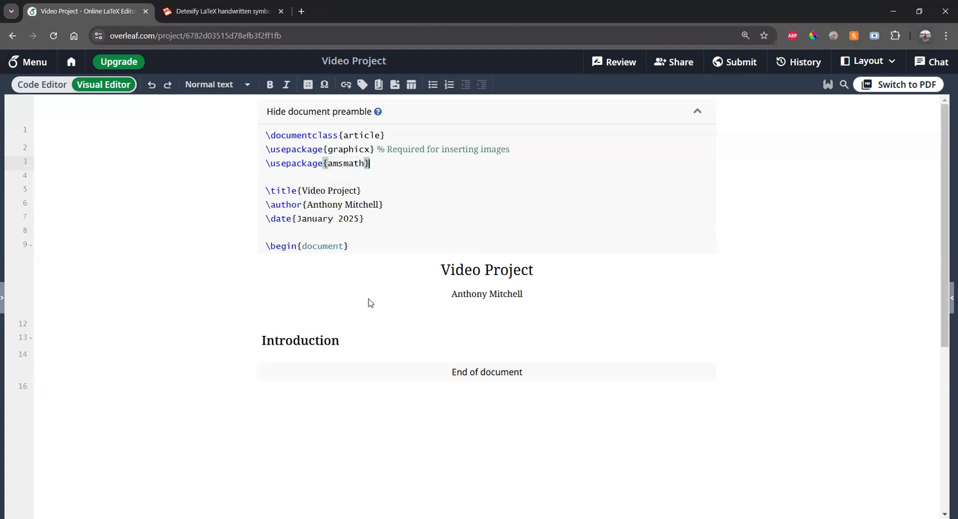
Collapse the document preamble so only the document body is shown in the visual editor
{"action": "left_click", "coordinate": [382, 189]}
{"action": "left_click", "coordinate": [369, 178]}
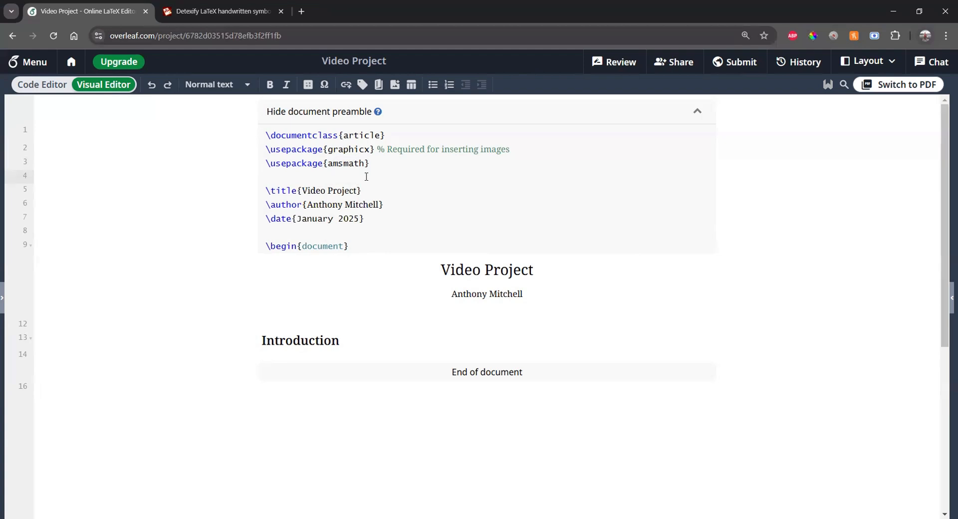
{"action": "mouse_move", "coordinate": [369, 164]}
{"action": "left_mouse_down"}
{"action": "mouse_move", "coordinate": [268, 164]}
{"action": "mouse_move", "coordinate": [372, 164]}
{"action": "left_mouse_up"}
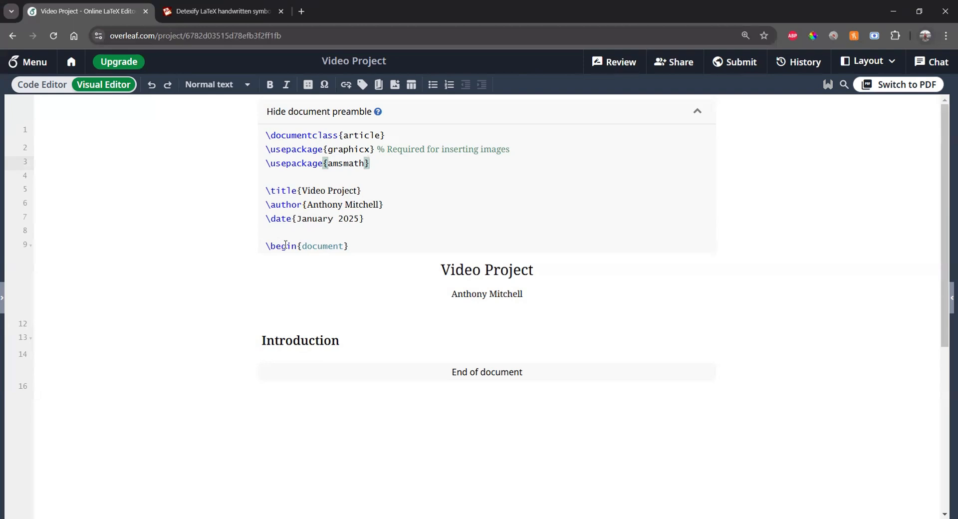
{"action": "left_click", "coordinate": [306, 356]}
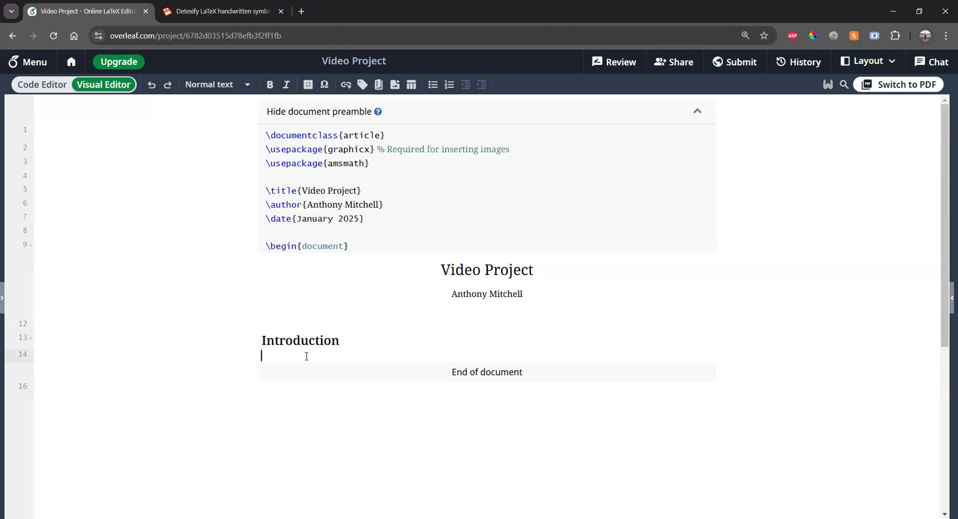
{"action": "left_click", "coordinate": [359, 120]}
{"action": "left_click", "coordinate": [944, 297]}
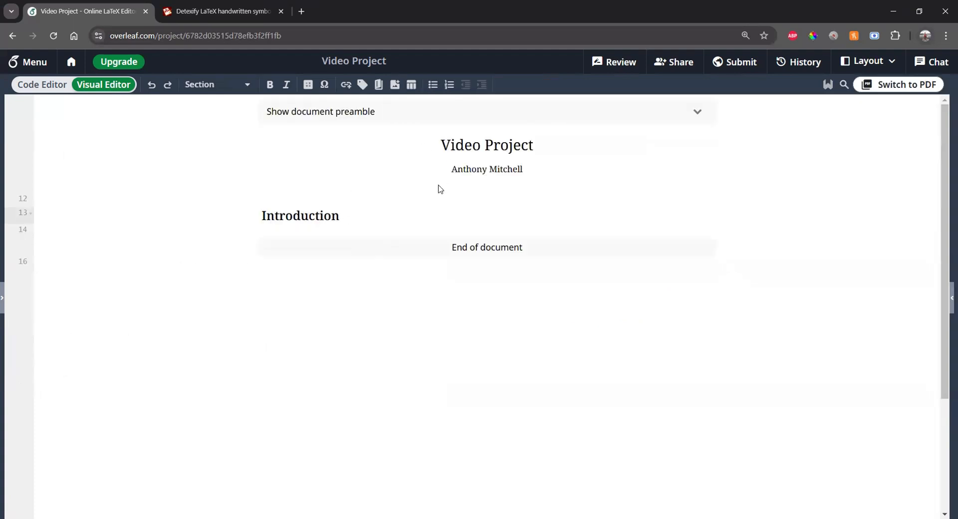
Delete the existing Introduction heading and enter it again below the title as \section{Introduction}
{"action": "left_click_drag", "start_coordinate": [351, 215], "coordinate": [316, 215]}
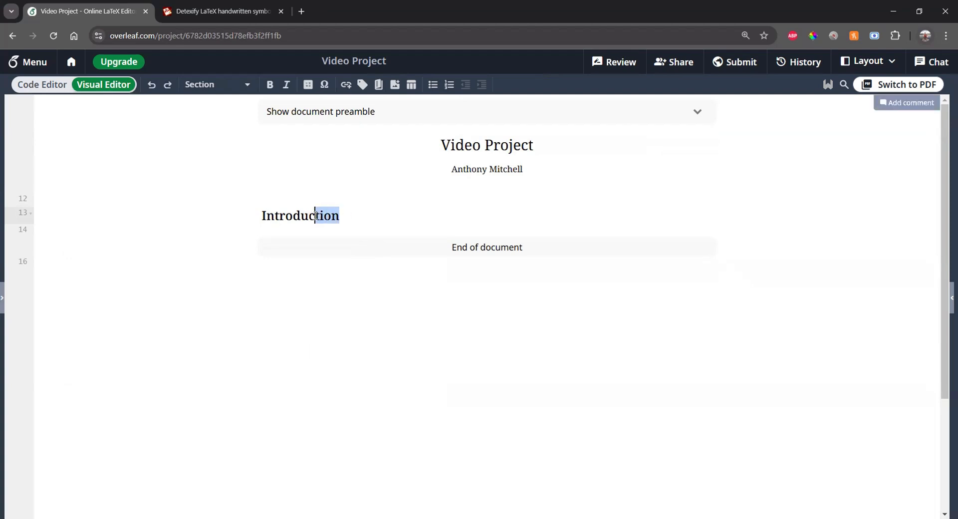
{"action": "left_click", "coordinate": [383, 216]}
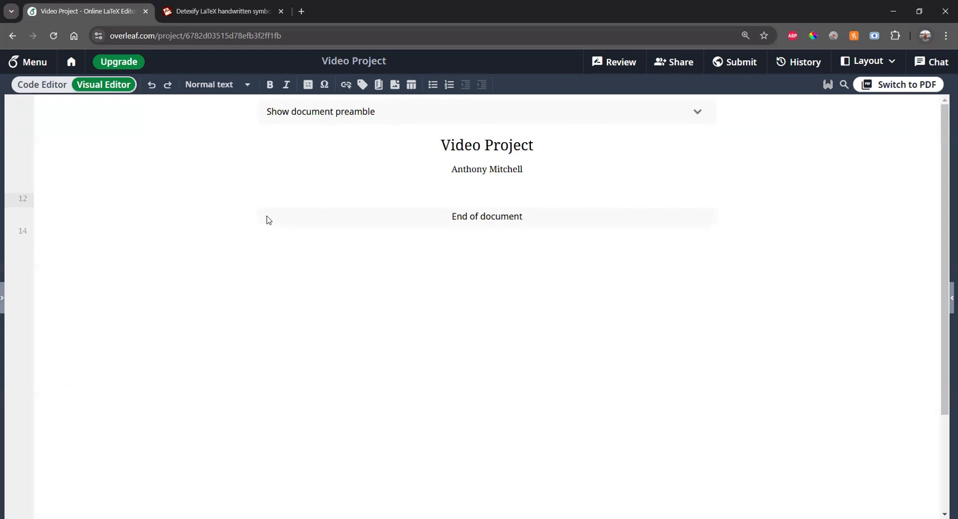
{"action": "type", "text": "\\"}
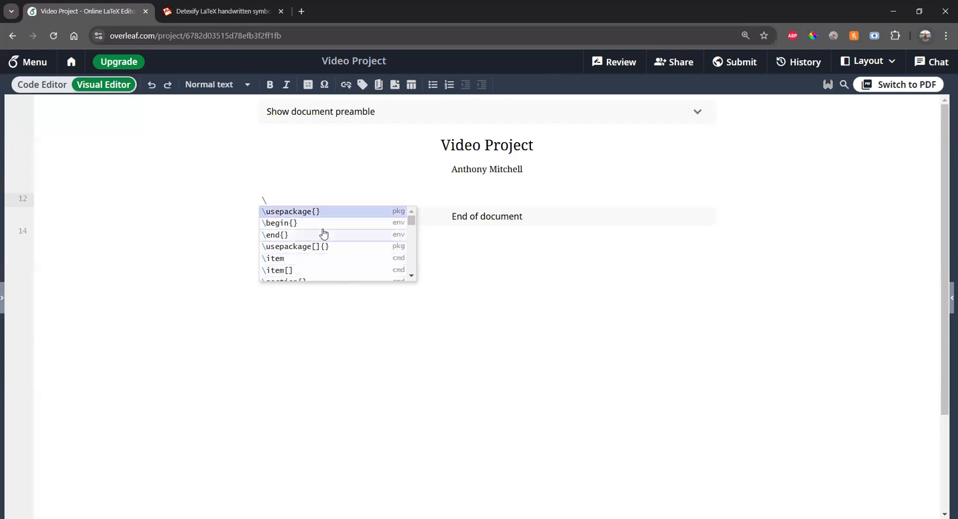
{"action": "type", "text": "section"}
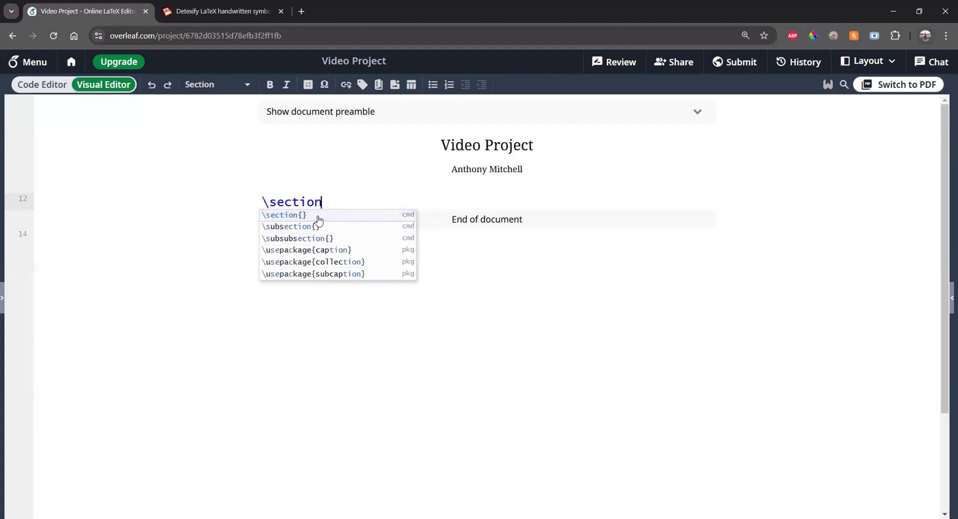
{"action": "left_click", "coordinate": [318, 215]}
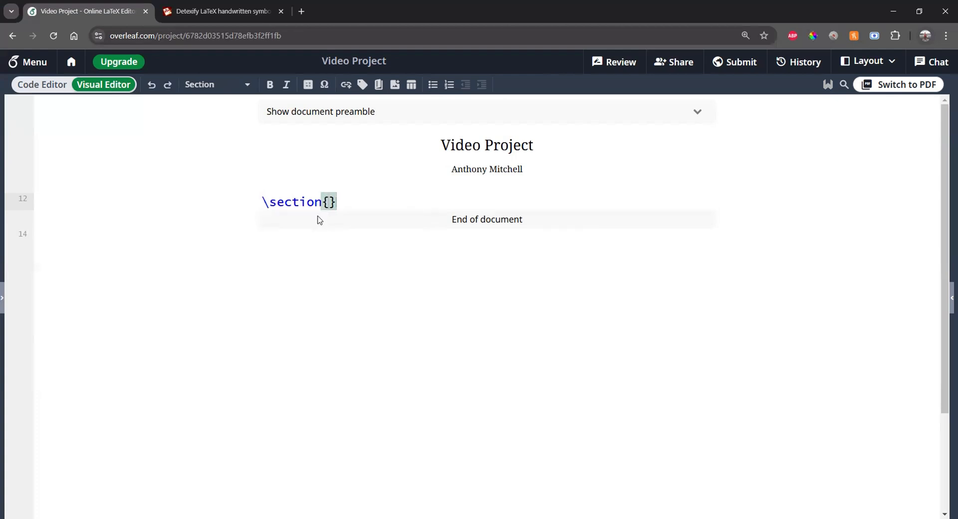
{"action": "type", "text": "Introdu"}
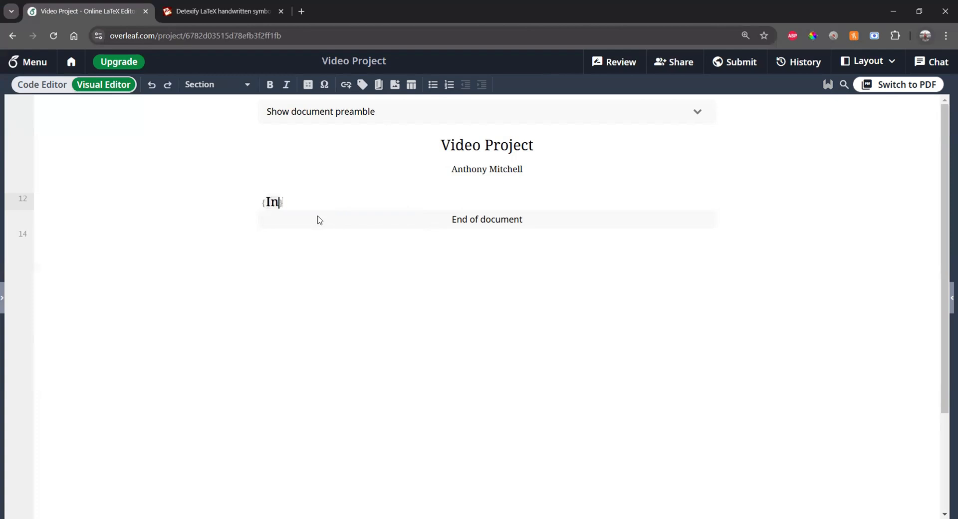
{"action": "type", "text": "ction"}
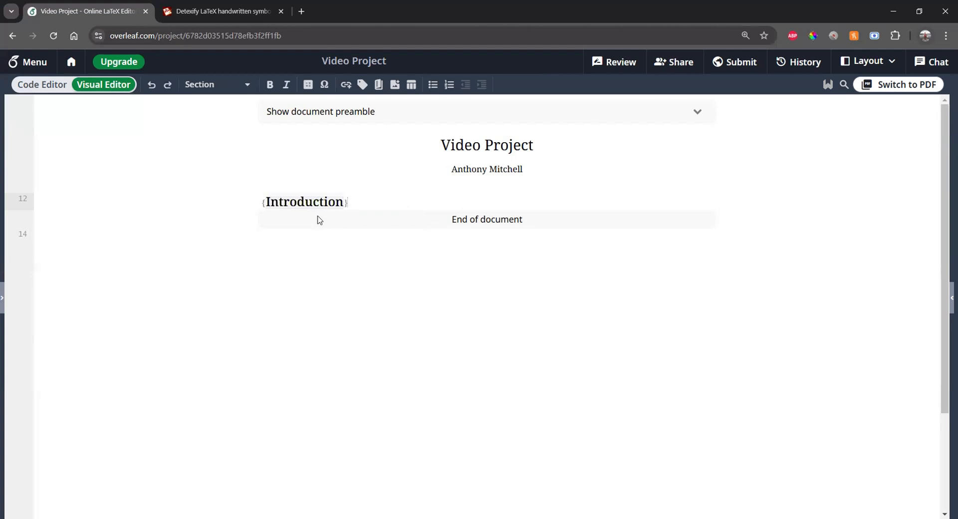
Add \subsection{Subsection} on a new line directly below the Introduction heading
{"action": "key", "text": "Return"}
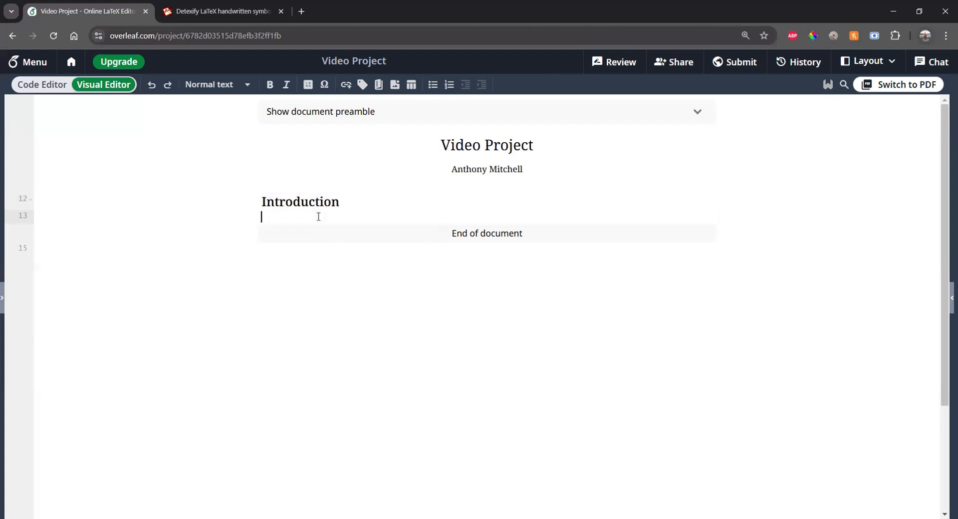
{"action": "type", "text": "\\"}
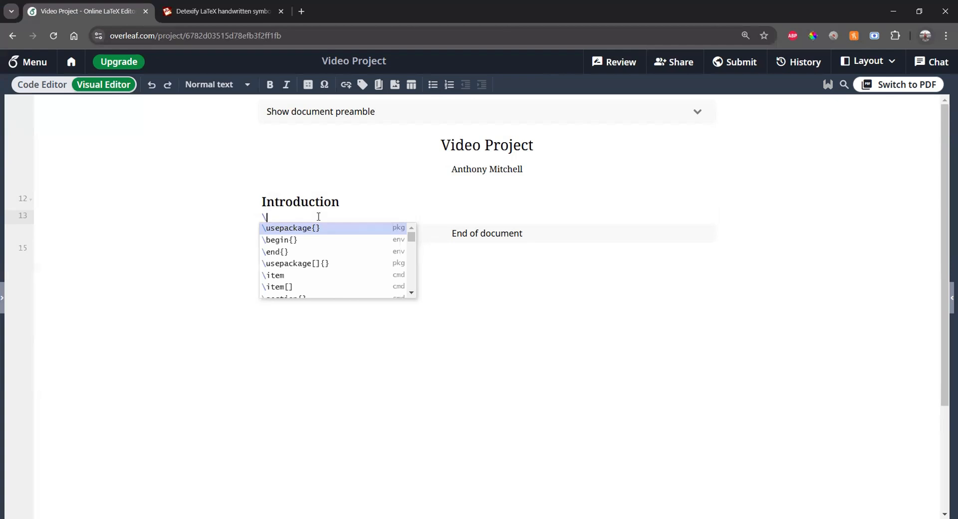
{"action": "type", "text": "sub"}
{"action": "key", "text": "Return"}
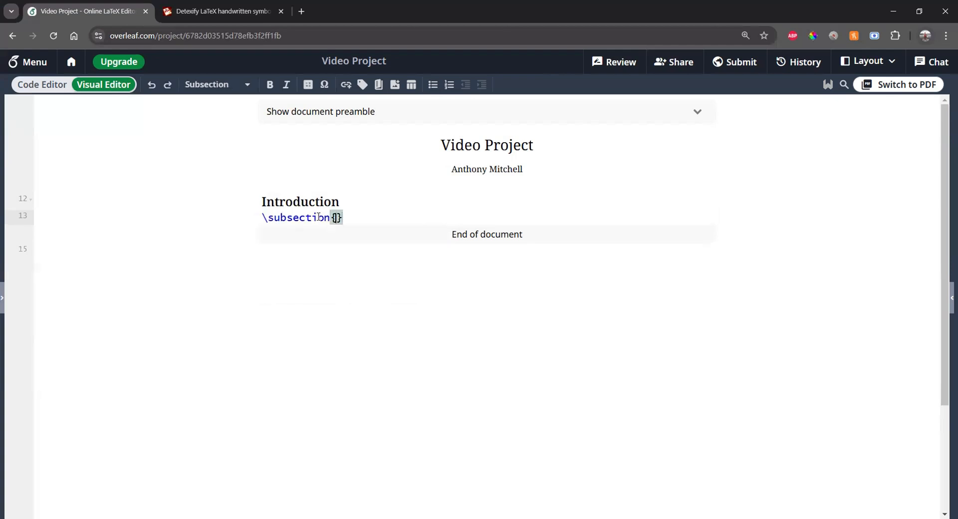
{"action": "type", "text": "Subsection"}
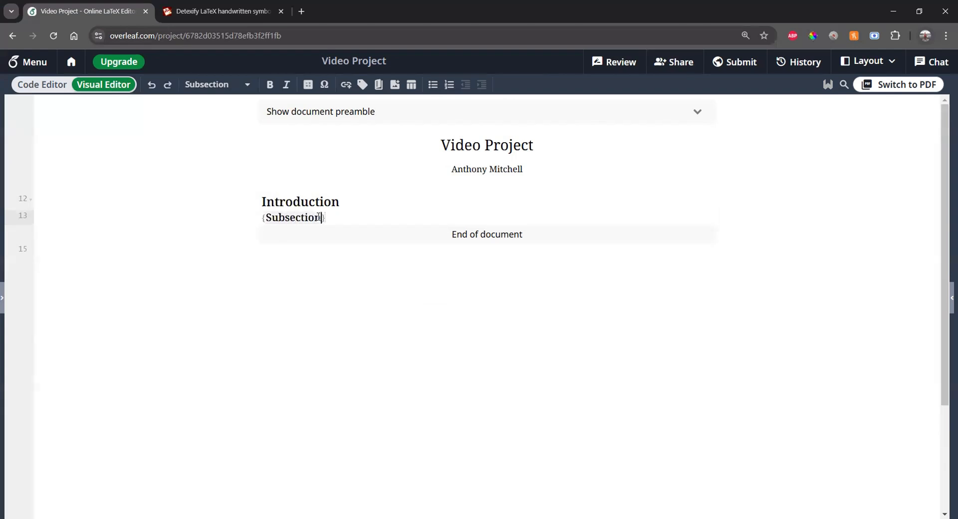
{"action": "key", "text": "Return"}
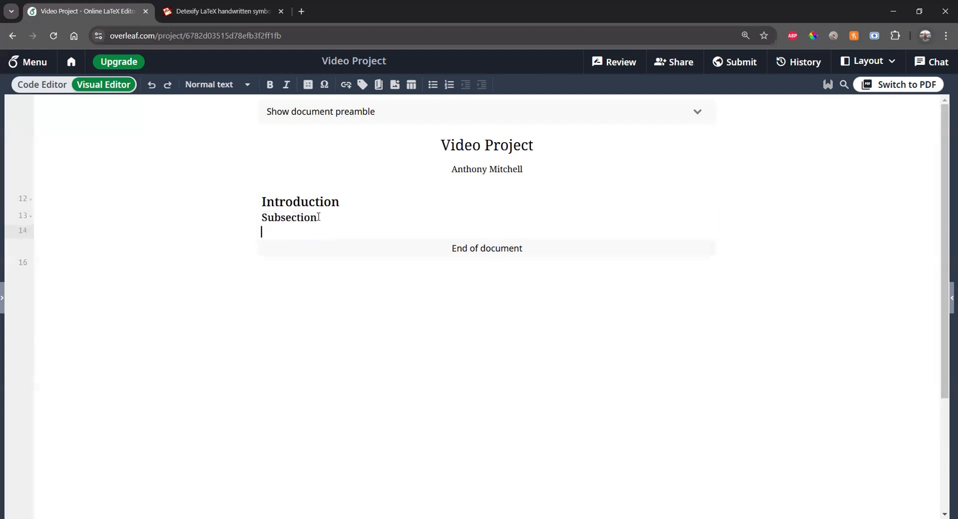
{"action": "left_click", "coordinate": [4, 301]}
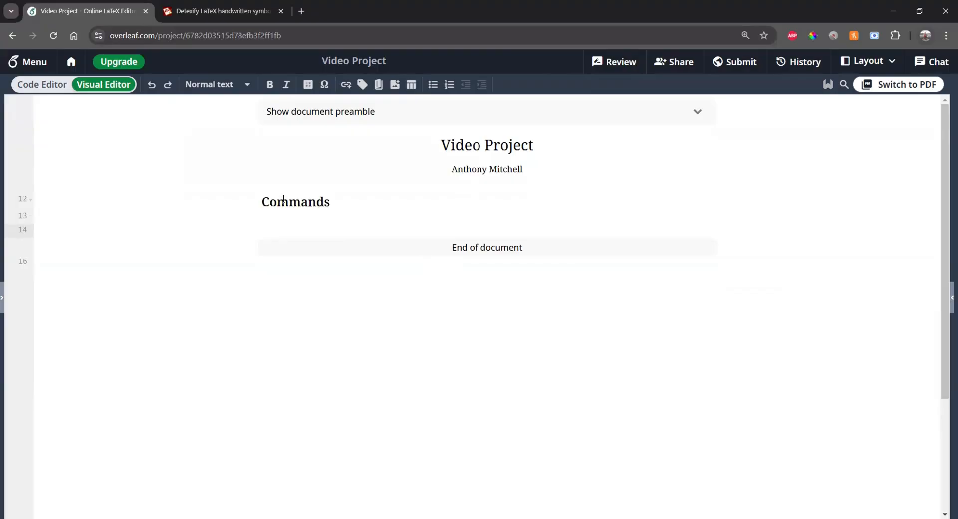
Start a command with a backslash below the Commands heading, browse the suggested LaTeX commands, and remove the backslash again
{"action": "key", "text": "Return"}
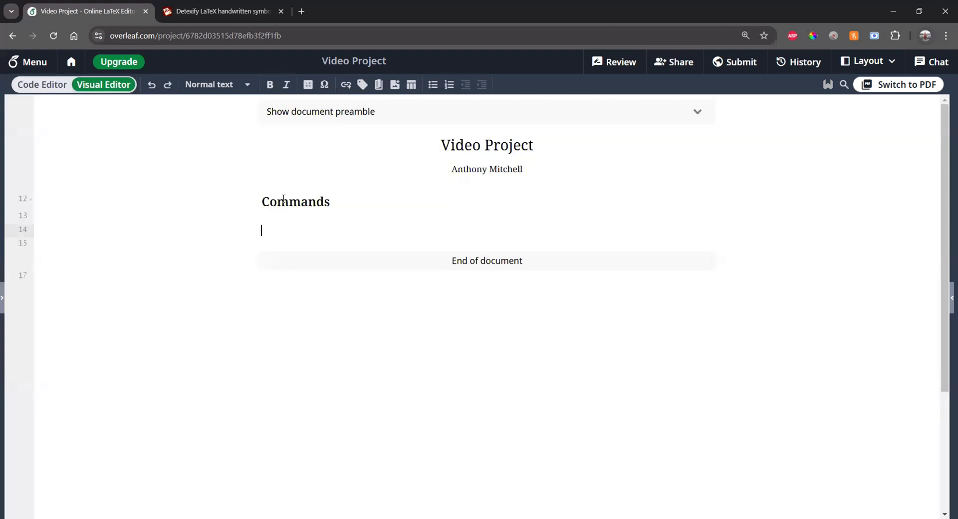
{"action": "type", "text": "\\"}
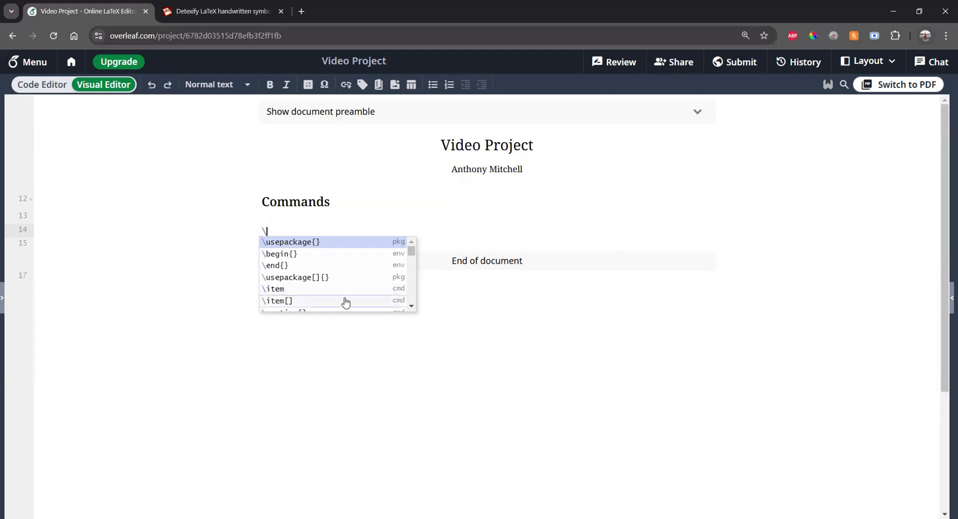
{"action": "scroll", "coordinate": [346, 299], "scroll_direction": "down", "scroll_amount": 10}
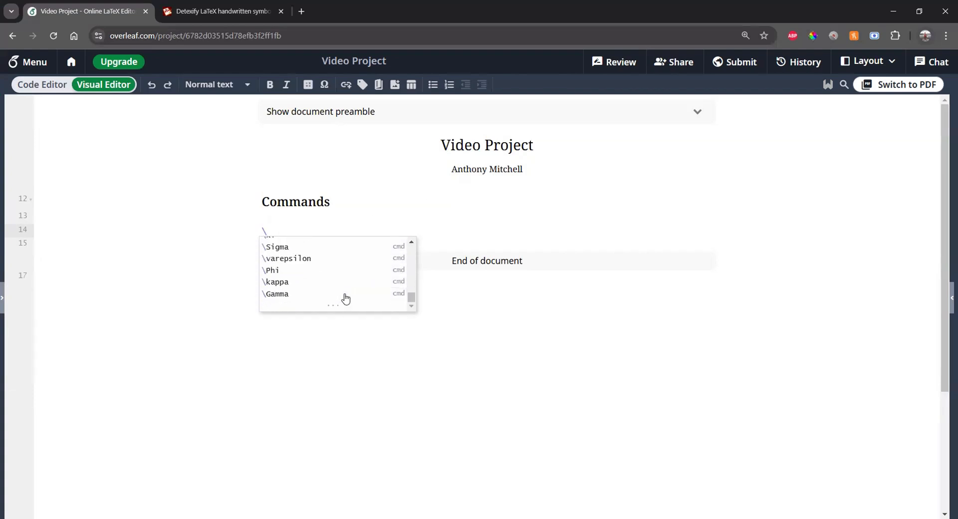
{"action": "scroll", "coordinate": [346, 300], "scroll_direction": "down", "scroll_amount": 5}
{"action": "scroll", "coordinate": [167, 312], "scroll_direction": "up", "scroll_amount": 3}
{"action": "key", "text": "BackSpace"}
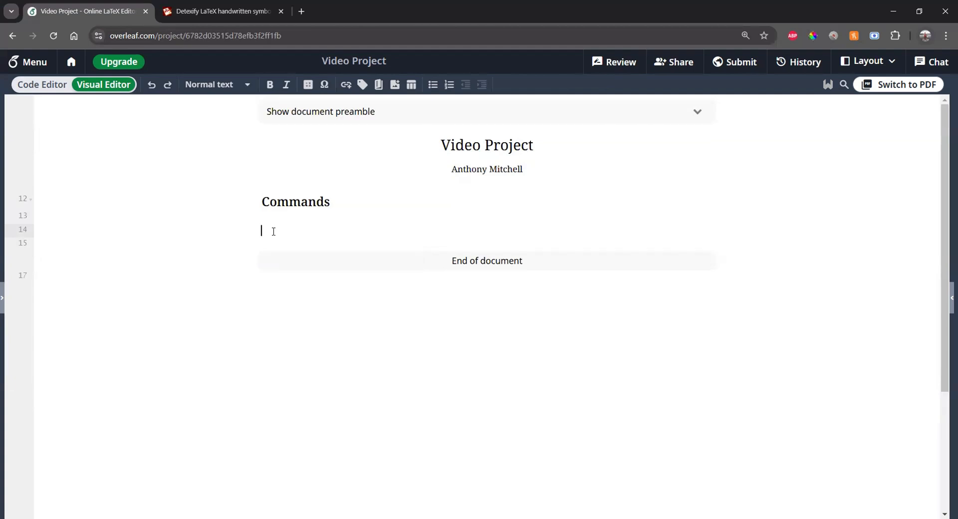
Add the comment "%write something" below the Commands heading and check it against the PDF preview
{"action": "type", "text": "%write something"}
{"action": "left_click", "coordinate": [294, 241]}
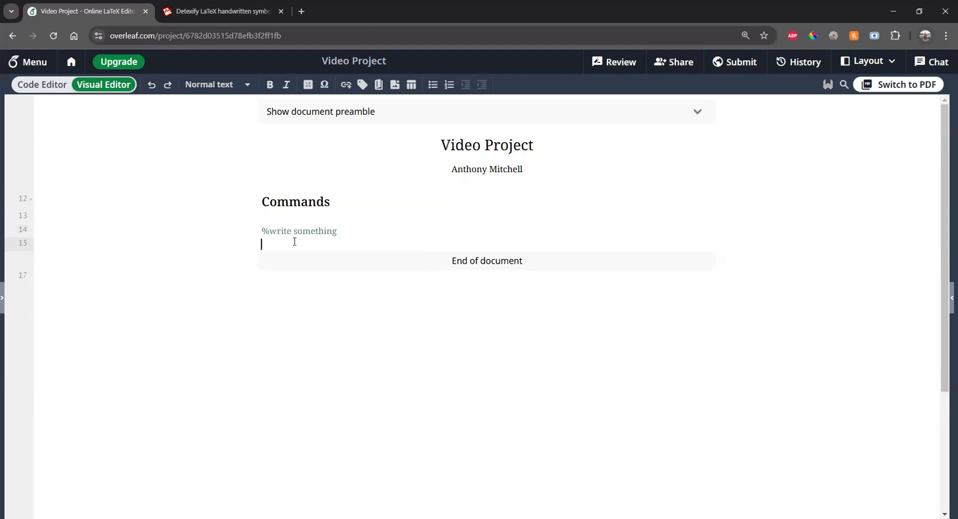
{"action": "left_click", "coordinate": [944, 306]}
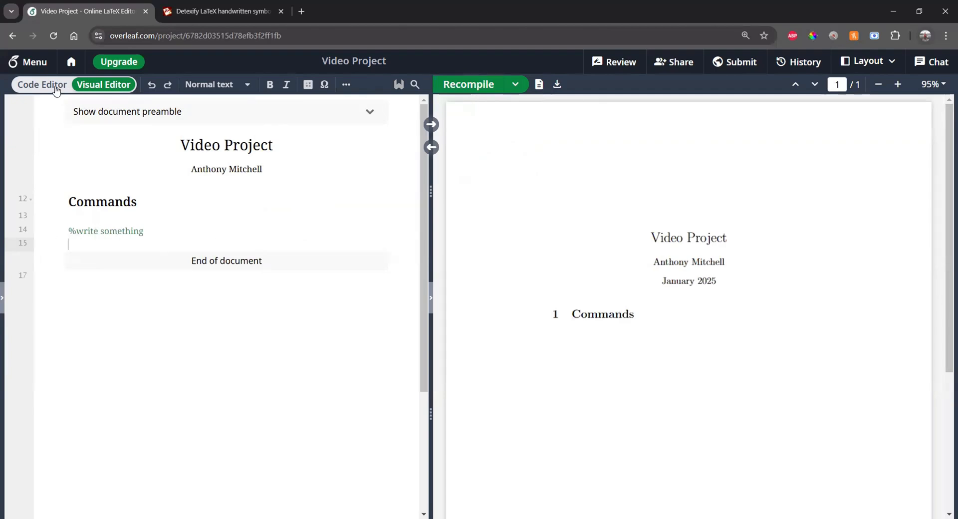
{"action": "left_click", "coordinate": [430, 299]}
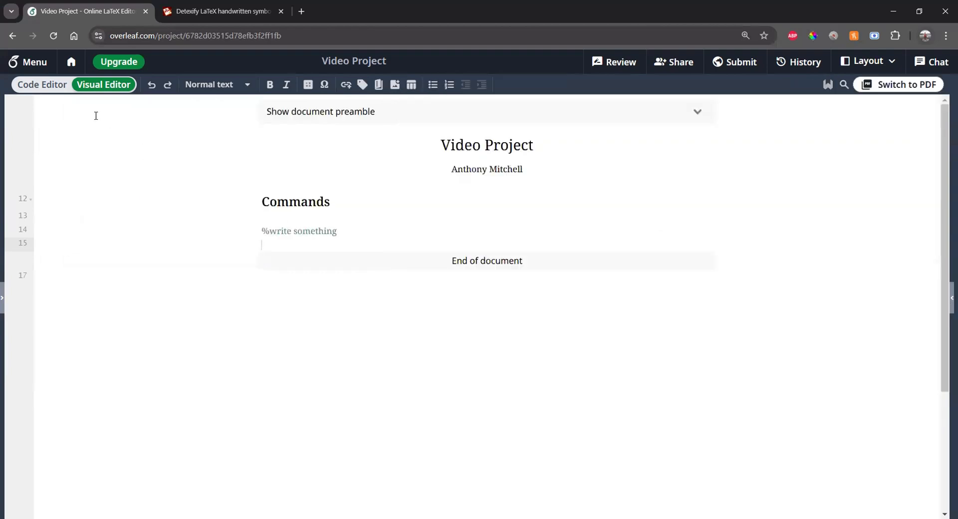
In the source code view, insert "Write something else" before the comment on line 14
{"action": "left_click", "coordinate": [48, 86]}
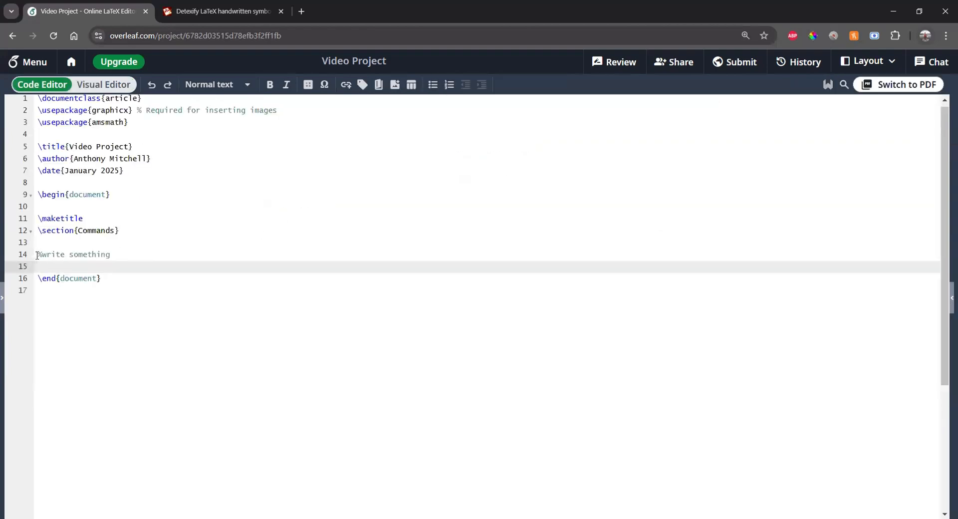
{"action": "key", "text": "Up"}
{"action": "type", "text": "Write "}
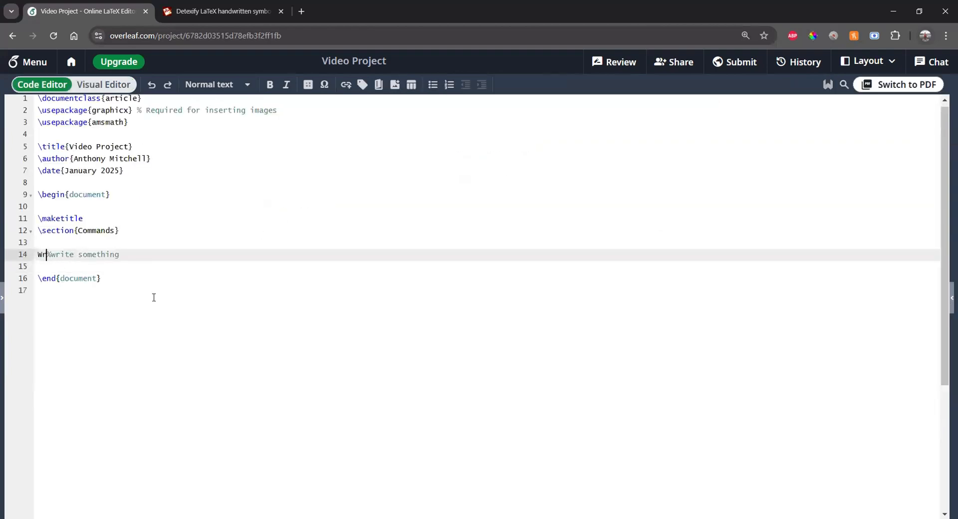
{"action": "type", "text": "something else"}
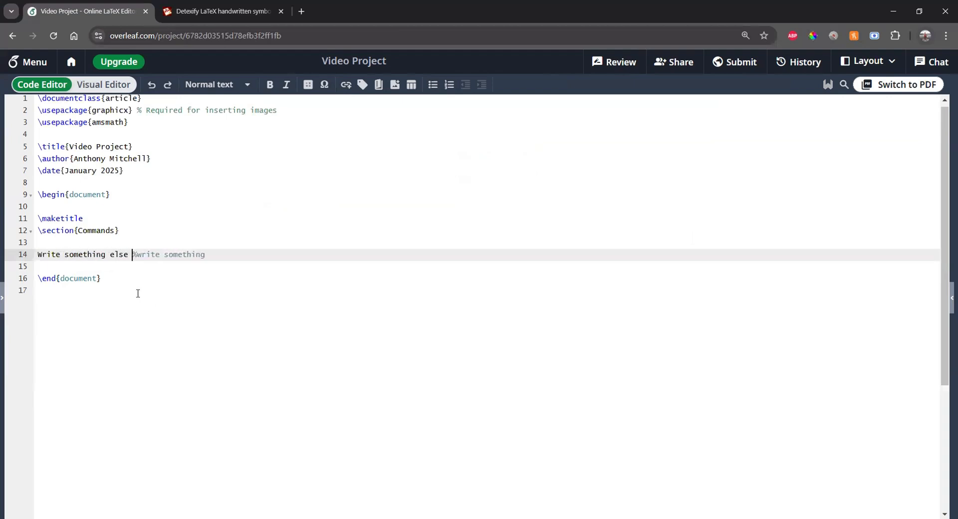
{"action": "left_click", "coordinate": [46, 269]}
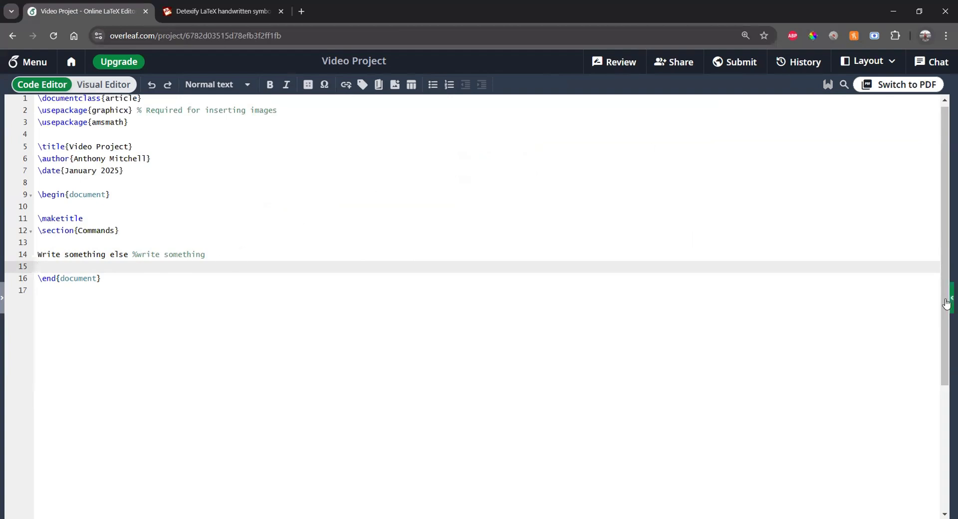
Return to the visual view, recompile the document with the PDF preview alongside, and review the preamble
{"action": "left_click", "coordinate": [90, 86]}
{"action": "left_click", "coordinate": [951, 297]}
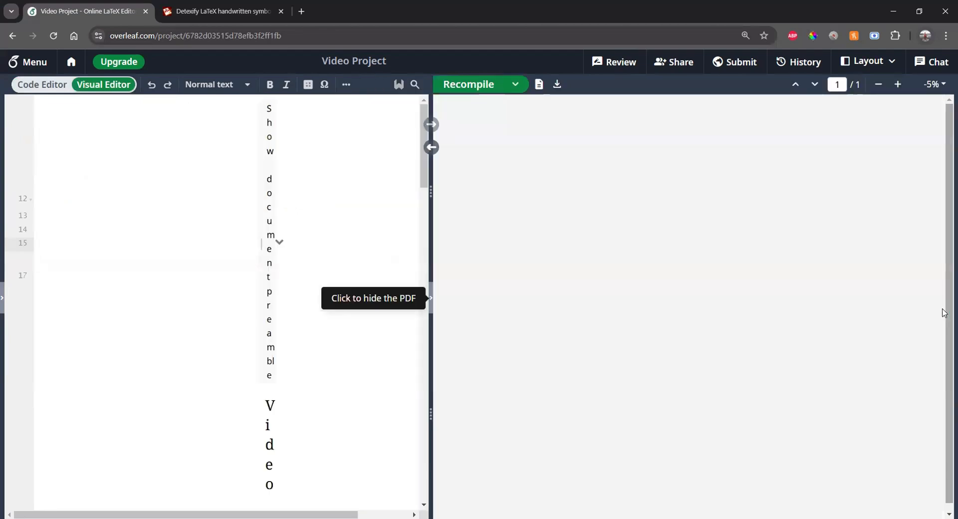
{"action": "left_click", "coordinate": [464, 91]}
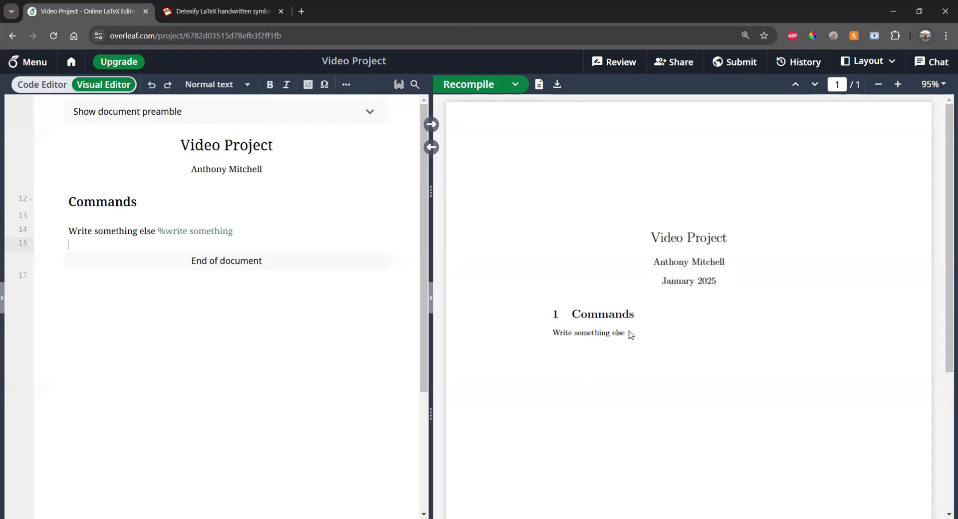
{"action": "left_click", "coordinate": [200, 113]}
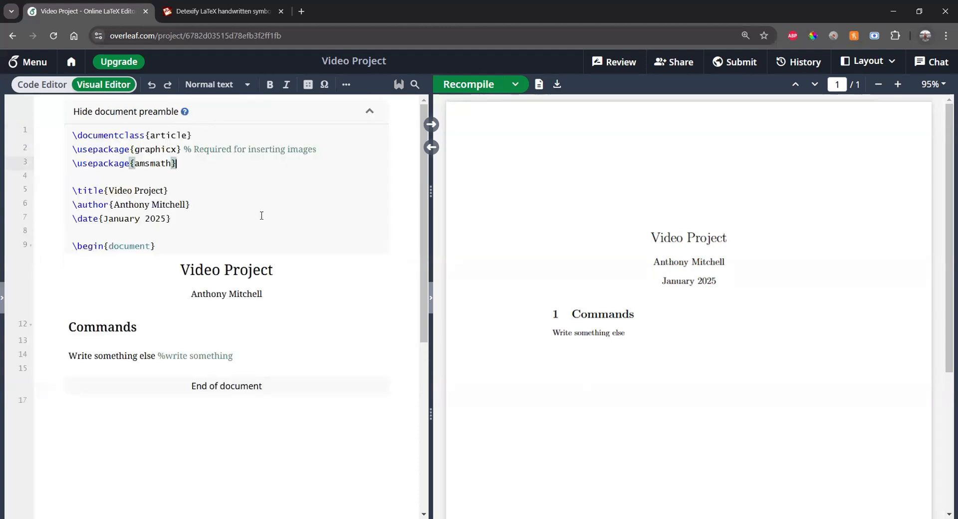
{"action": "scroll", "coordinate": [270, 296], "scroll_direction": "down", "scroll_amount": 4}
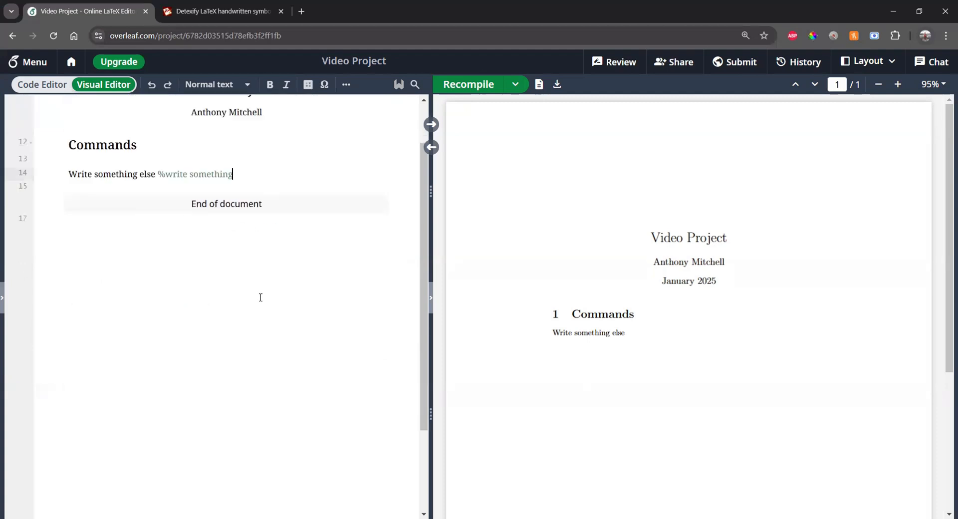
Replace the text and comment on line 14 with "This is my first line" and "This is my second line" on consecutive lines
{"action": "left_click_drag", "start_coordinate": [234, 174], "coordinate": [9, 181]}
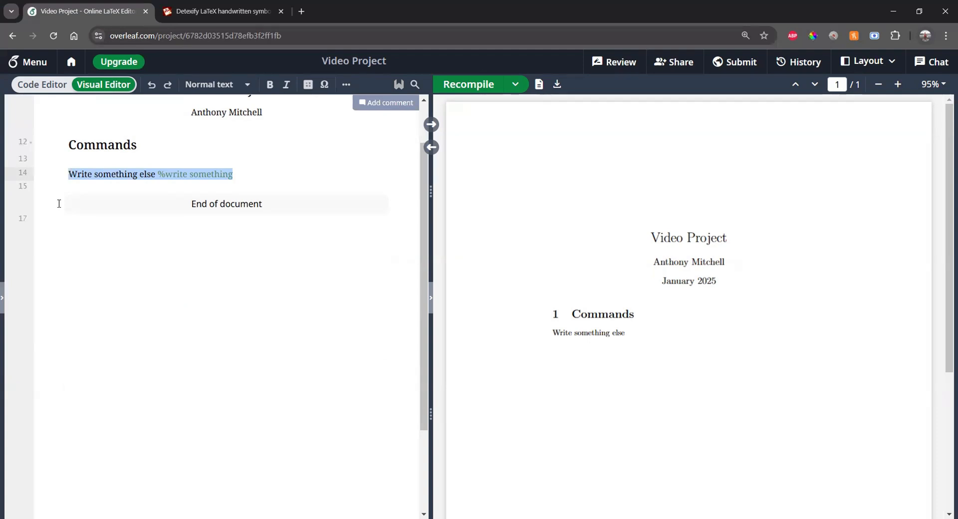
{"action": "type", "text": "This is my"}
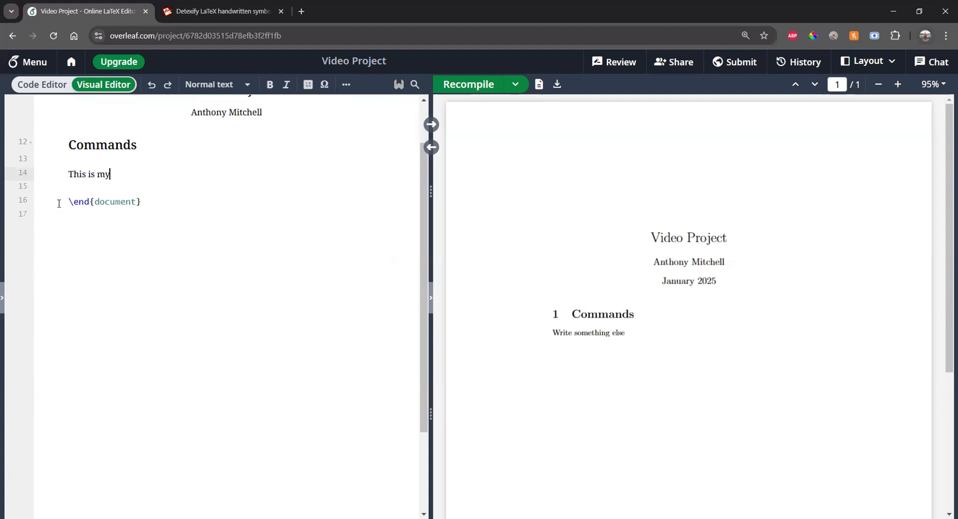
{"action": "type", "text": " first line"}
{"action": "key", "text": "Return"}
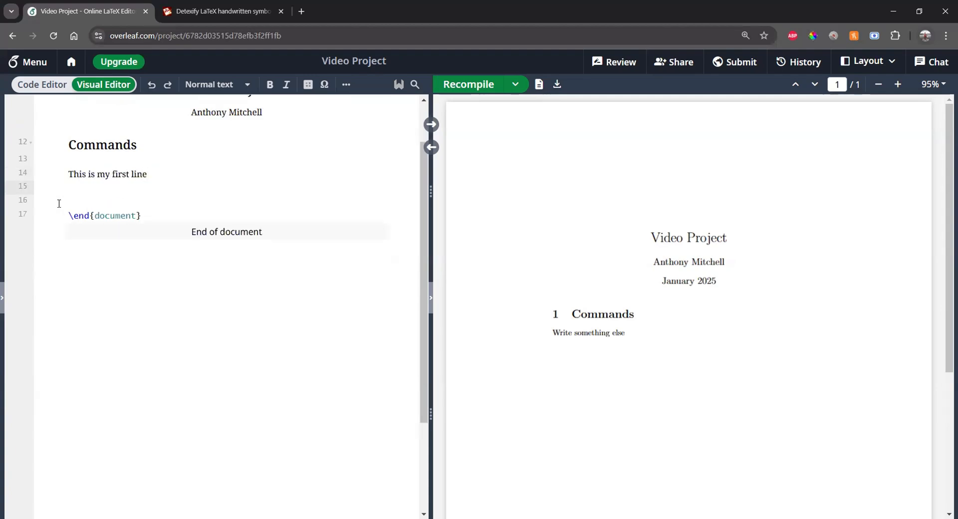
{"action": "type", "text": "This is my second line"}
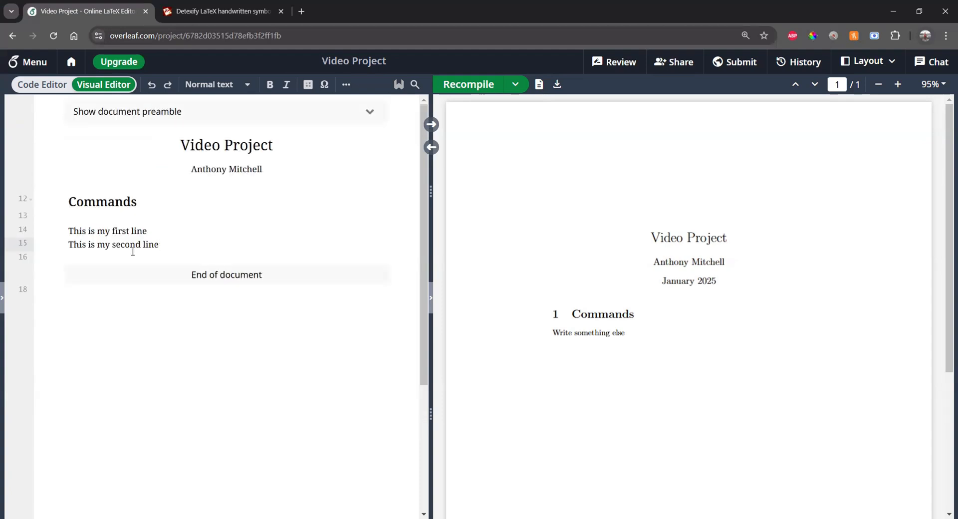
{"action": "left_click", "coordinate": [167, 256]}
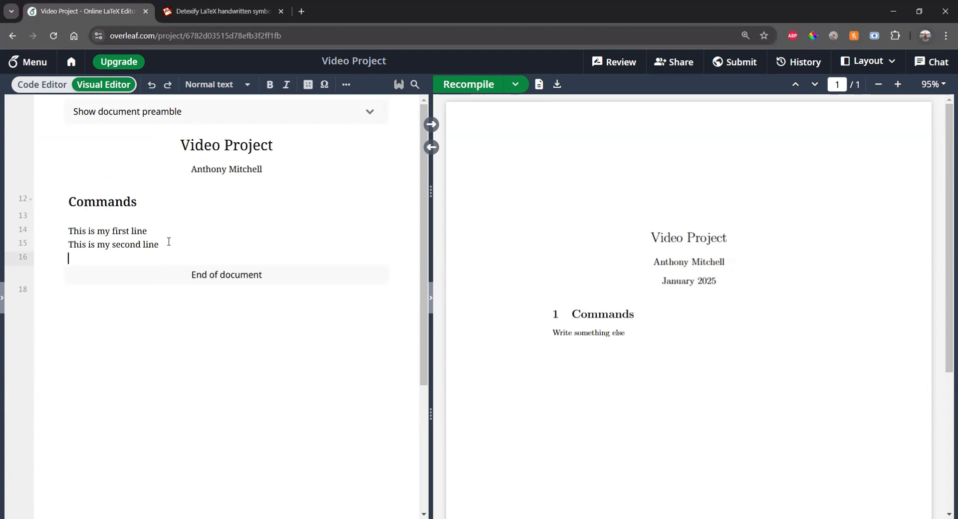
Recompile the document and view how the two consecutive lines are set in the PDF preview
{"action": "left_click", "coordinate": [432, 310]}
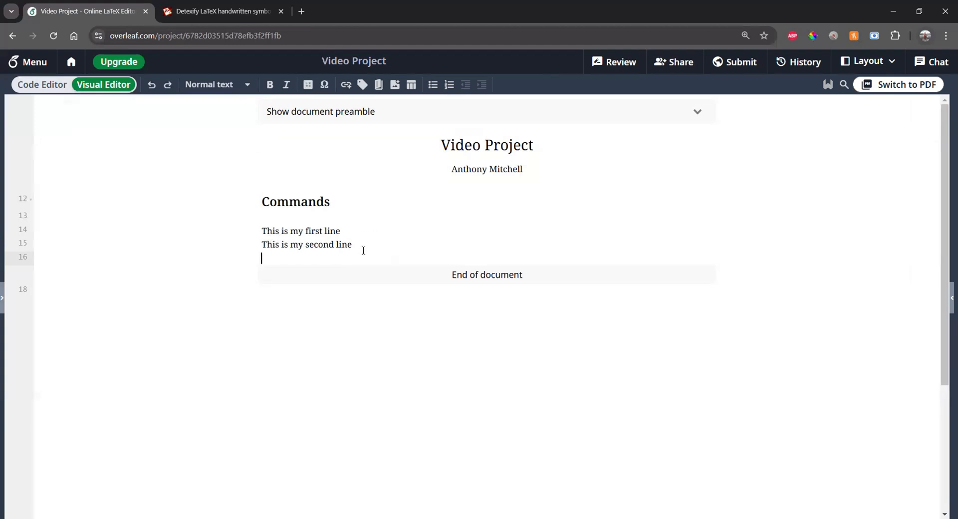
{"action": "left_click", "coordinate": [951, 298]}
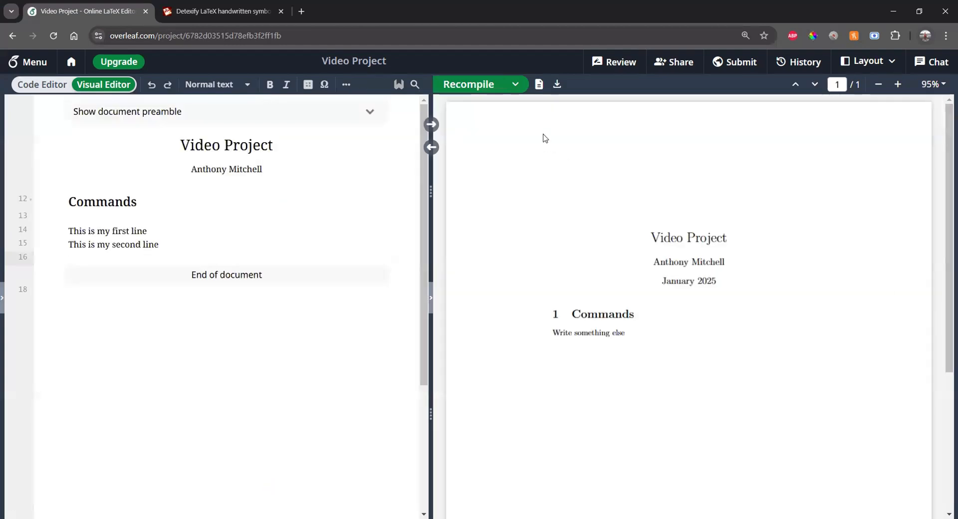
{"action": "left_click", "coordinate": [476, 84]}
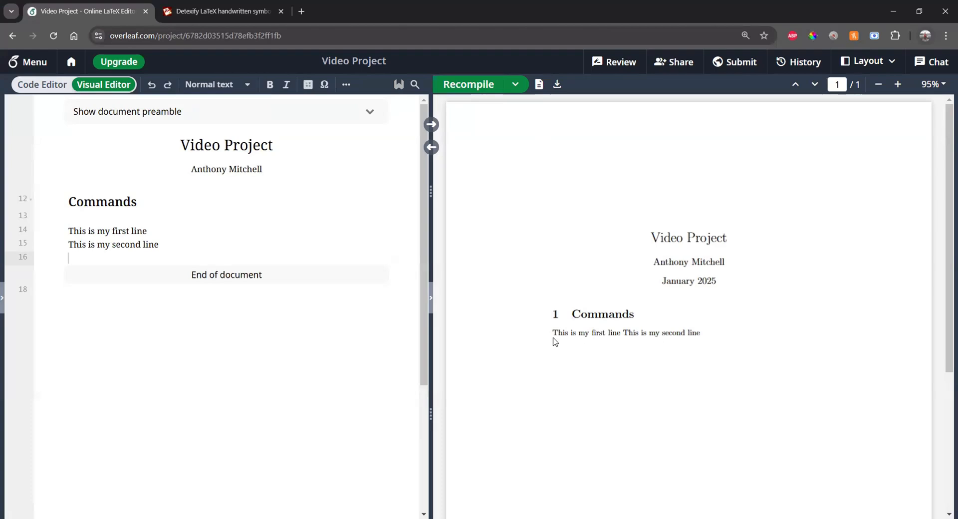
Insert one blank line between the first and second lines and recompile the document
{"action": "left_click", "coordinate": [162, 238]}
{"action": "key", "text": "Return"}
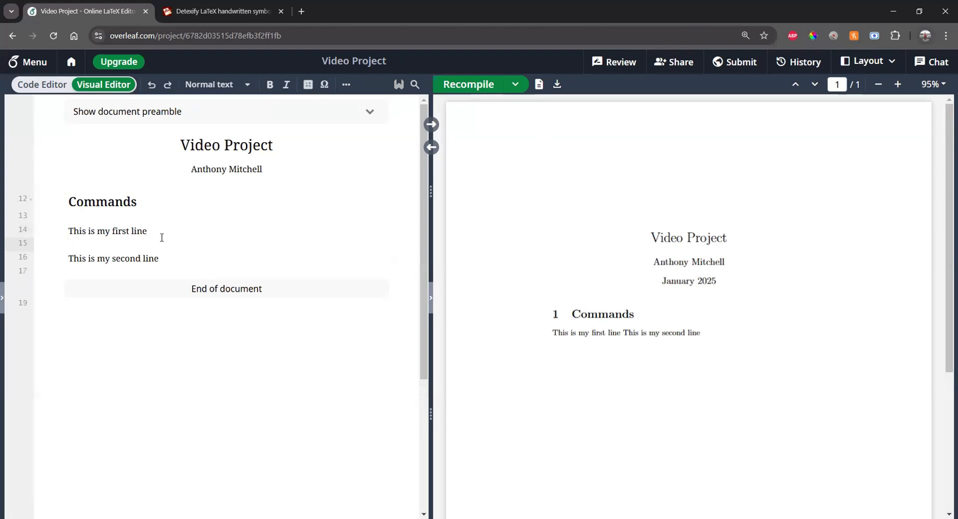
{"action": "left_click", "coordinate": [447, 85]}
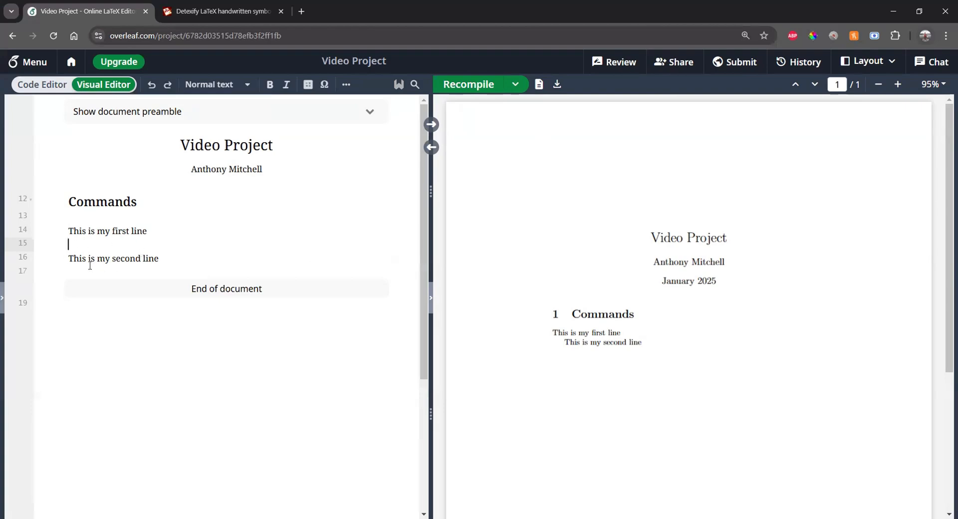
Try three more blank lines between the two sentences, recompile the document, and delete the extra blank lines
{"action": "key", "text": "Return"}
{"action": "key", "text": "Return"}
{"action": "key", "text": "Return"}
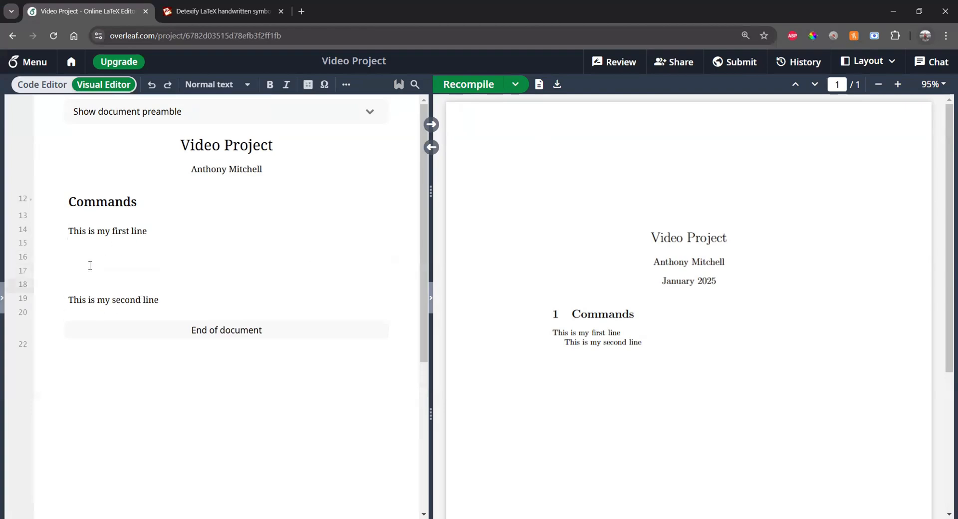
{"action": "left_click", "coordinate": [476, 84]}
{"action": "left_click", "coordinate": [73, 240], "text": "shift"}
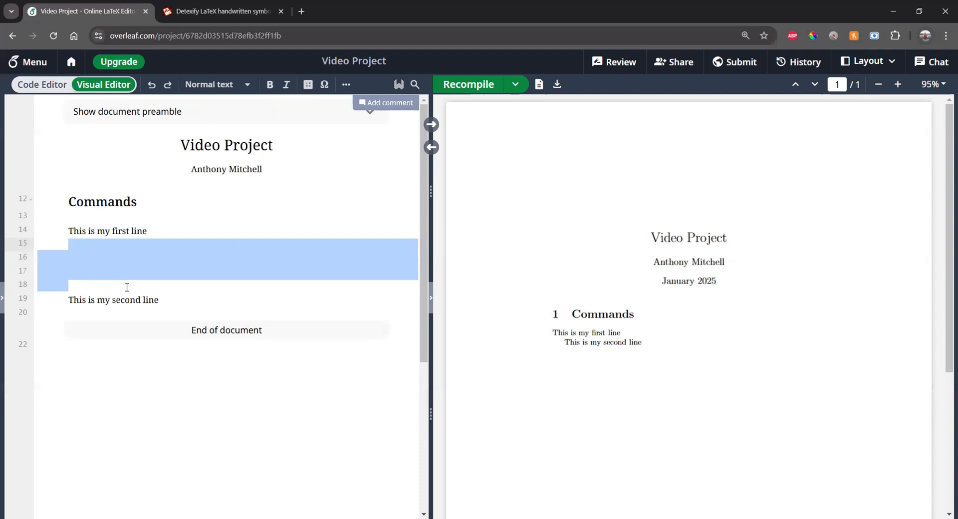
{"action": "key", "text": "BackSpace"}
Add a LaTeX line break at the end of "This is my first line" and recompile the document
{"action": "left_click", "coordinate": [159, 235]}
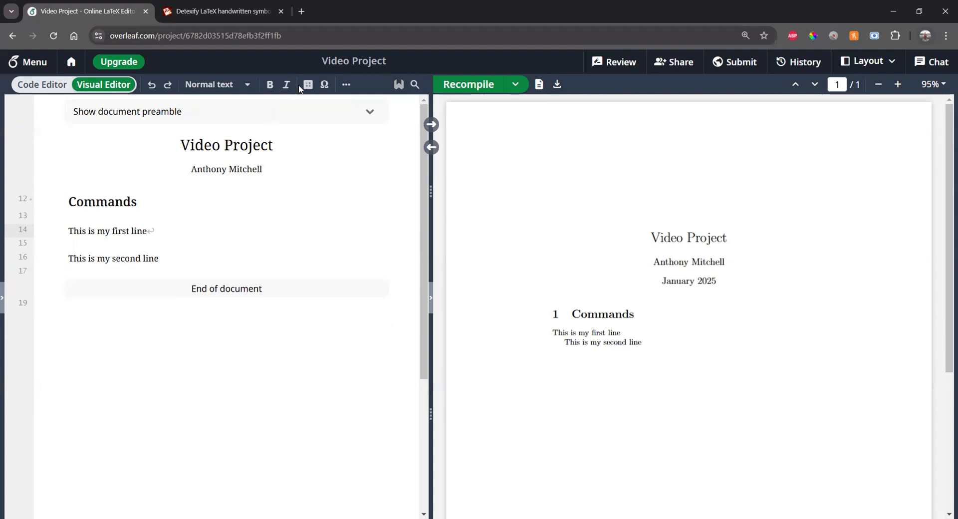
{"action": "left_click", "coordinate": [481, 83]}
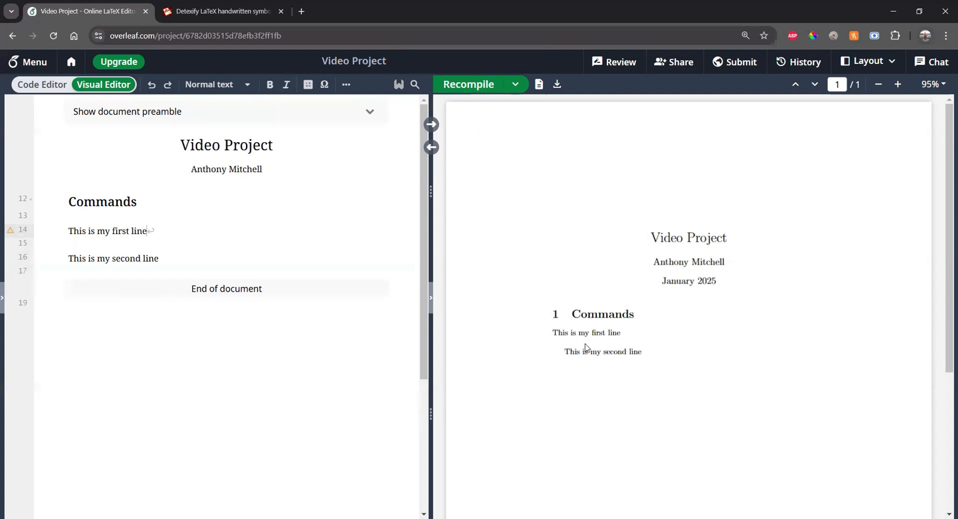
Re-enter the \\ line break at the end of "This is my first line" and place the cursor on the blank line below
{"action": "left_click", "coordinate": [170, 232]}
{"action": "key", "text": "BackSpace"}
{"action": "type", "text": "\\"}
{"action": "left_click", "coordinate": [124, 245]}
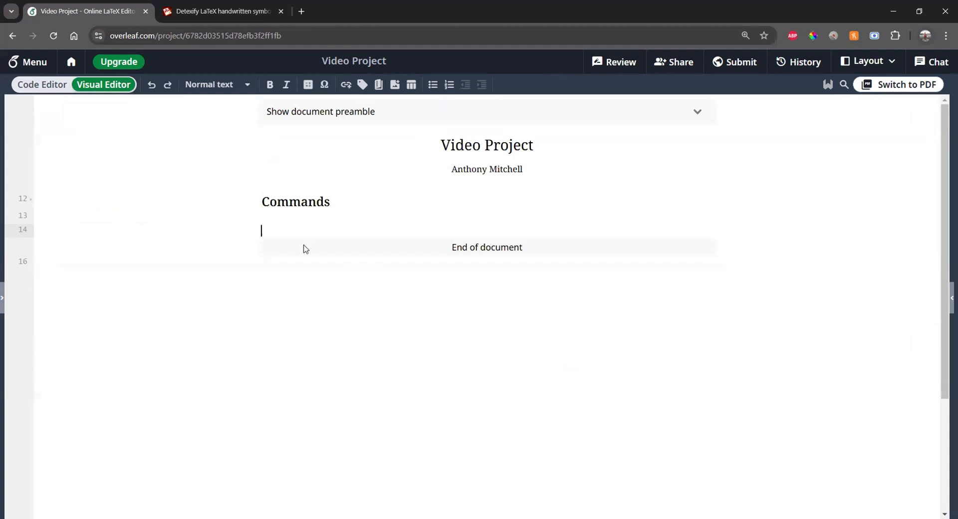
Upload 555 timer circuit.JPG as a figure under the Commands heading at ¾ width, with caption and label included
{"action": "key", "text": "Up"}
{"action": "key", "text": "Return"}
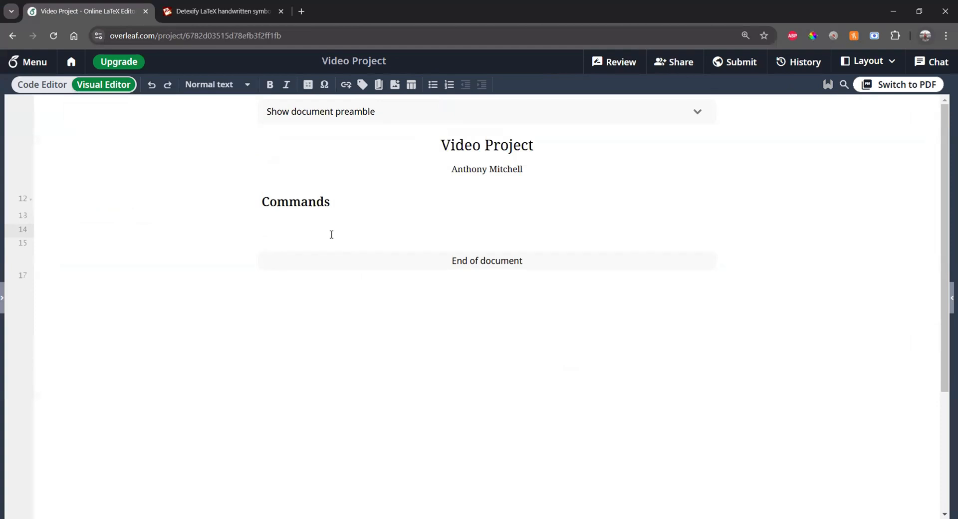
{"action": "left_click", "coordinate": [395, 86]}
{"action": "left_click", "coordinate": [393, 113]}
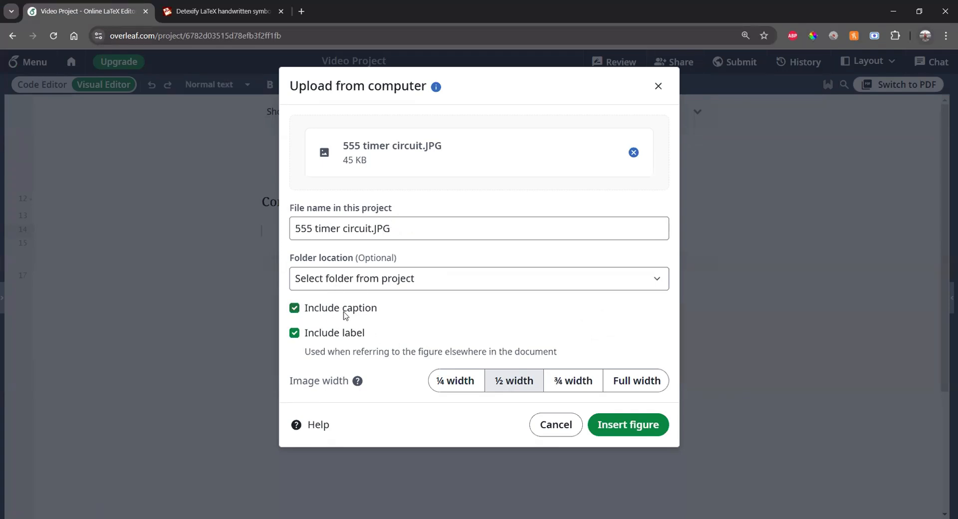
{"action": "left_click", "coordinate": [568, 388]}
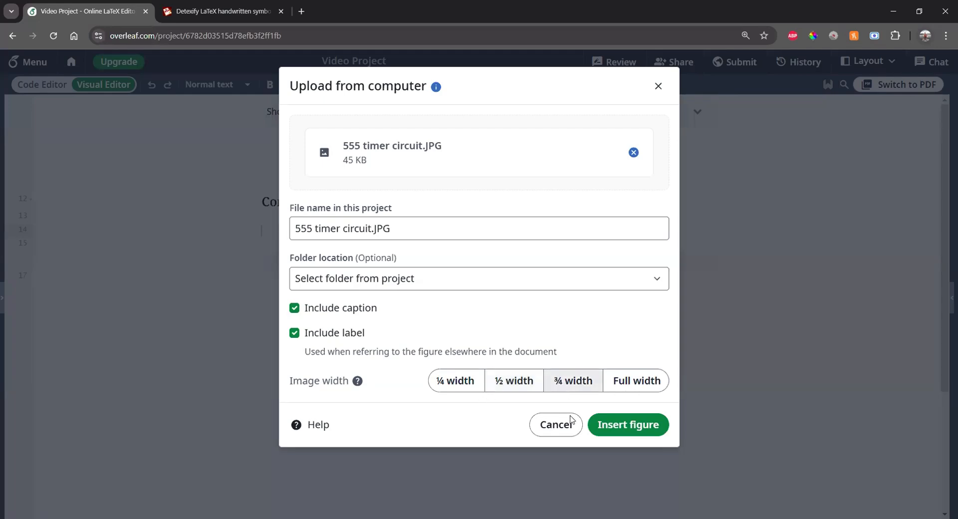
{"action": "left_click", "coordinate": [605, 425]}
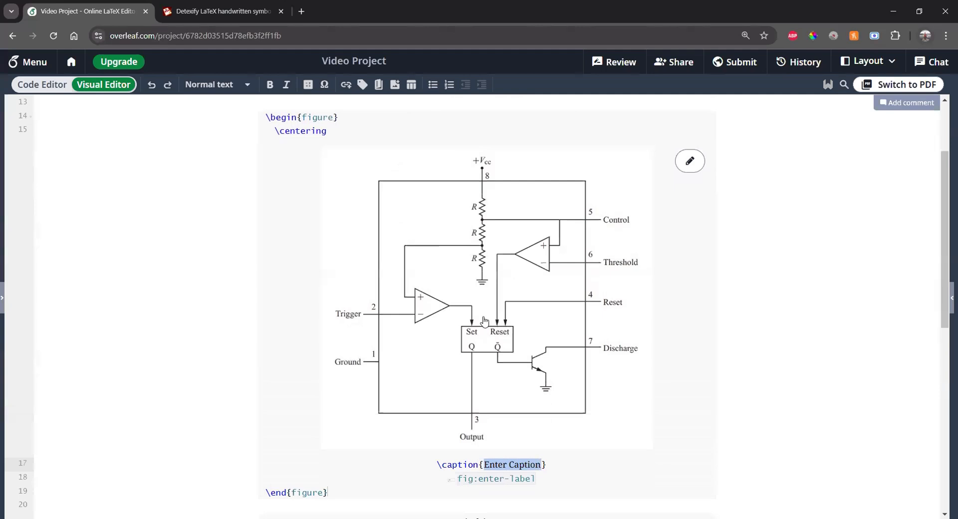
Set the figure's caption to "555 Timer" and its label to "timer"
{"action": "scroll", "coordinate": [483, 321], "scroll_direction": "down", "scroll_amount": 1}
{"action": "scroll", "coordinate": [483, 321], "scroll_direction": "up", "scroll_amount": 2}
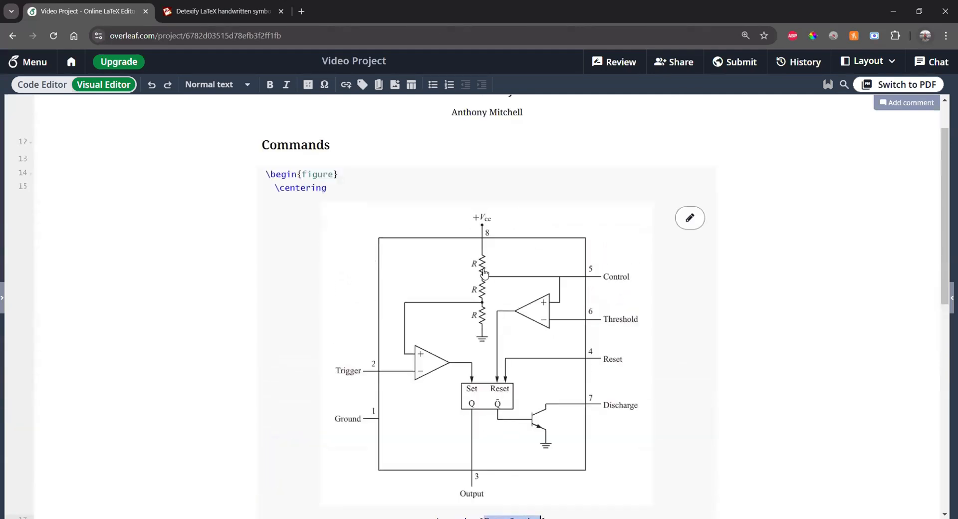
{"action": "scroll", "coordinate": [483, 272], "scroll_direction": "down", "scroll_amount": 1}
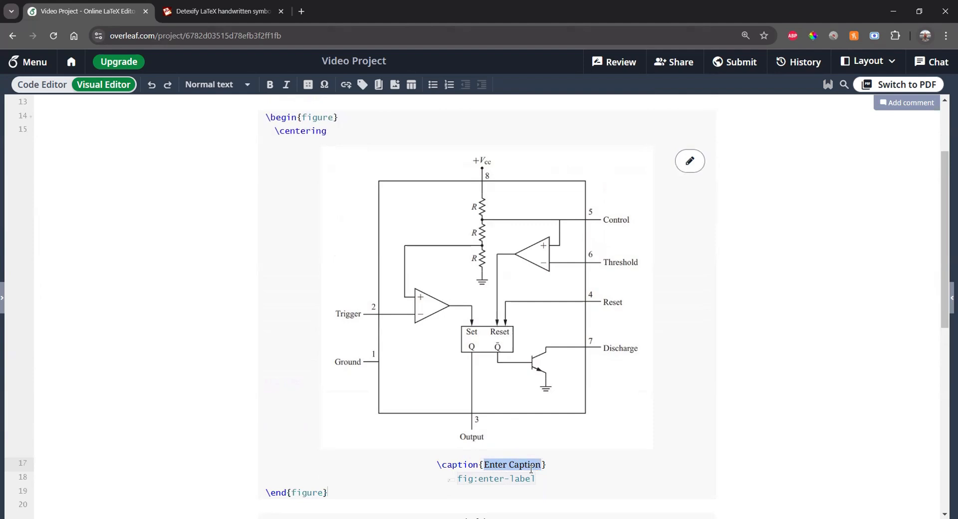
{"action": "type", "text": "5"}
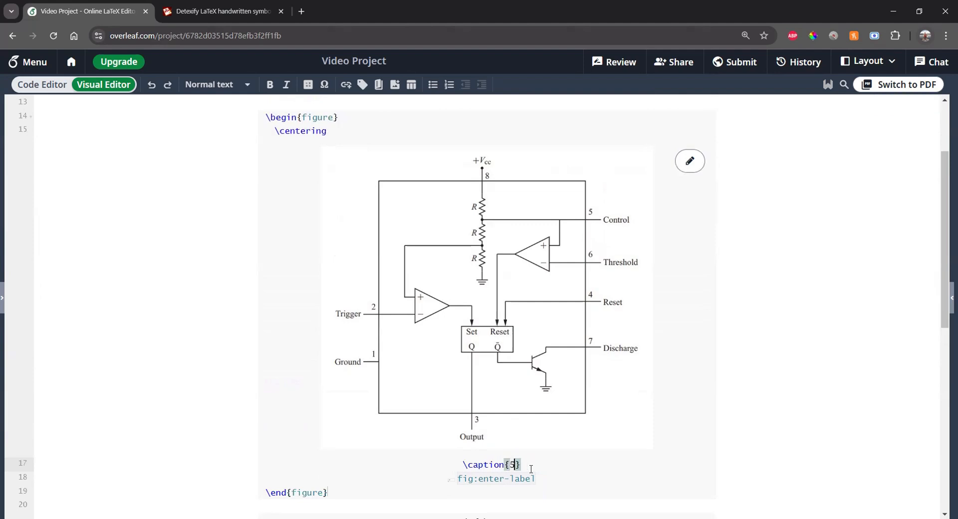
{"action": "type", "text": "55 Time"}
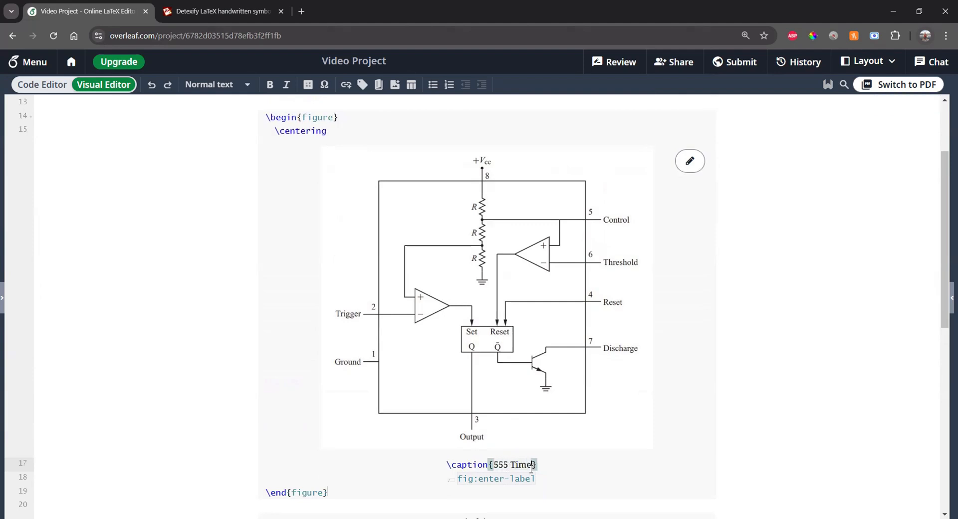
{"action": "type", "text": "r"}
{"action": "key", "text": "Tab"}
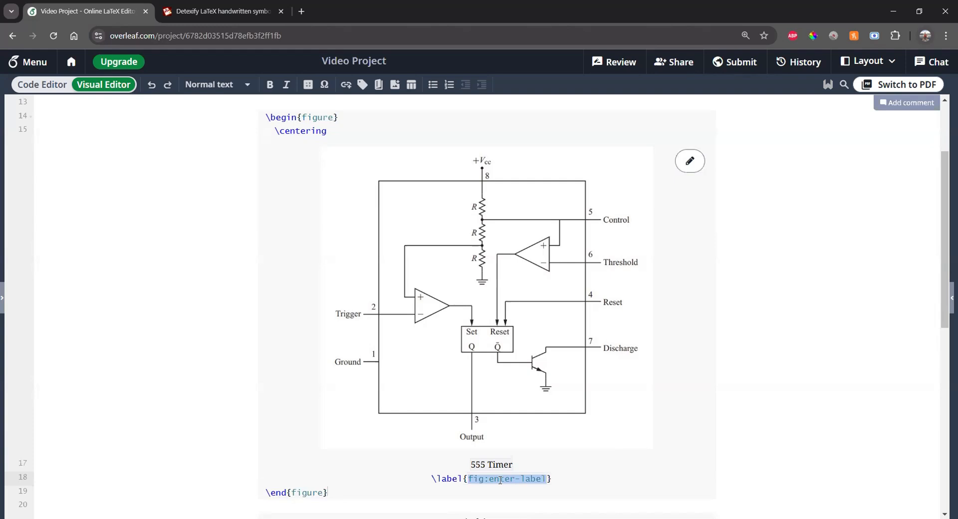
{"action": "type", "text": "timer"}
{"action": "left_click", "coordinate": [741, 368]}
Below the figure, add the sentence "See firgure \ref{timer}." using the figure's label as the reference
{"action": "scroll", "coordinate": [712, 462], "scroll_direction": "down", "scroll_amount": 2}
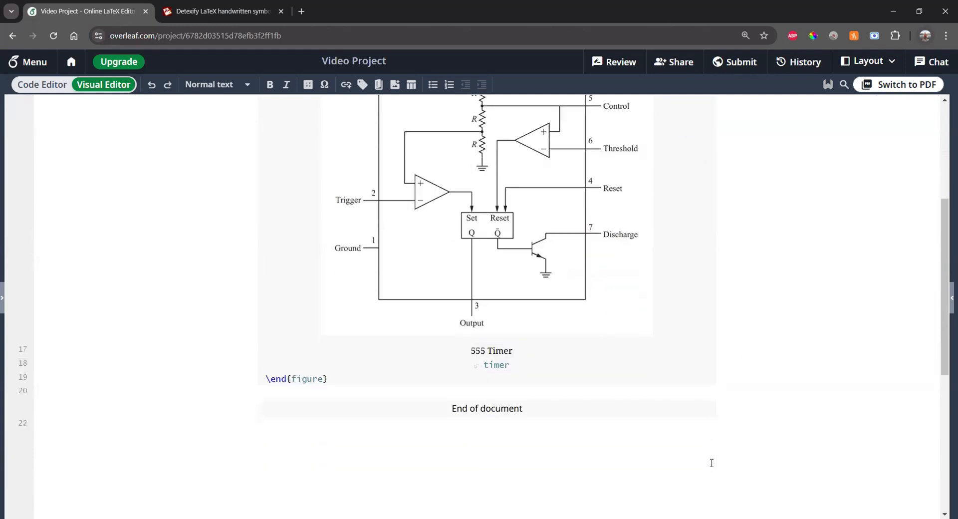
{"action": "left_click", "coordinate": [733, 382]}
{"action": "key", "text": "Return"}
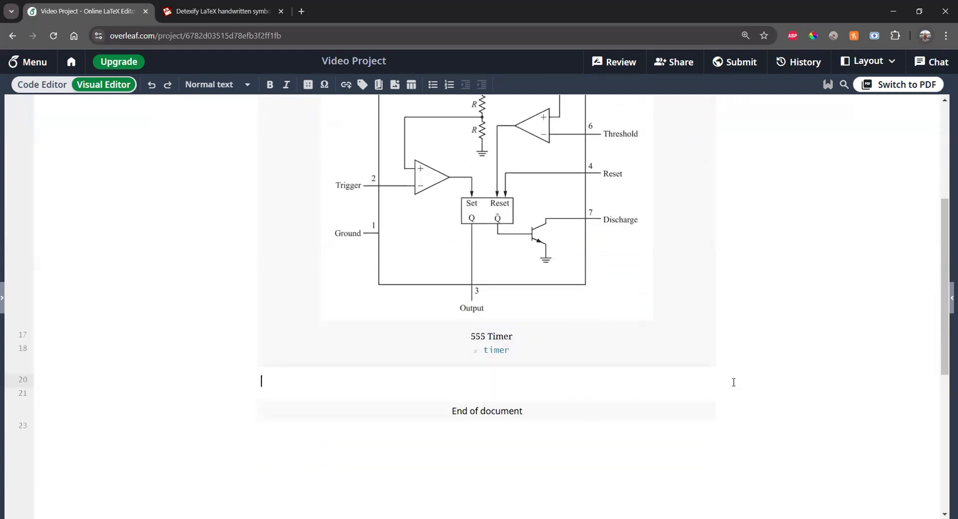
{"action": "key", "text": "Return"}
{"action": "type", "text": "S"}
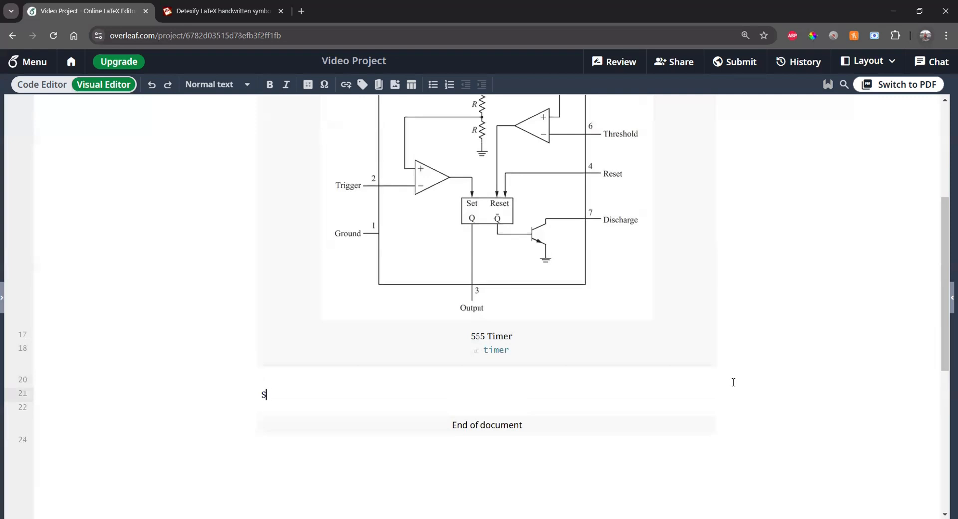
{"action": "type", "text": "ee firgure \ref"}
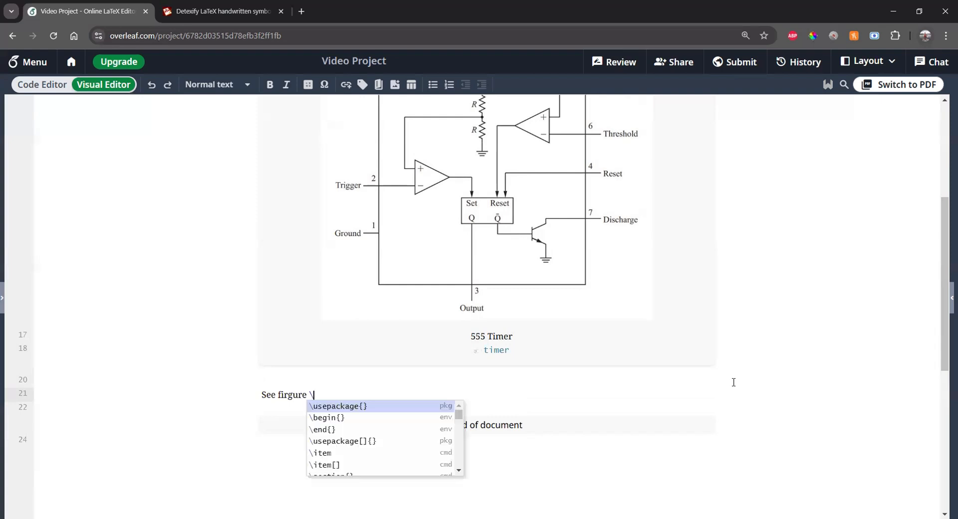
{"action": "key", "text": "Return"}
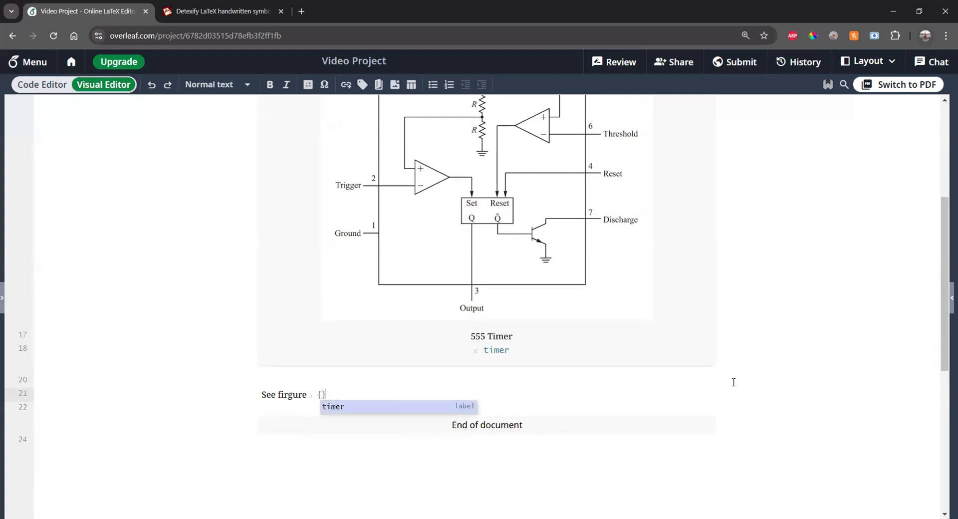
{"action": "key", "text": "Return"}
{"action": "key", "text": "Down"}
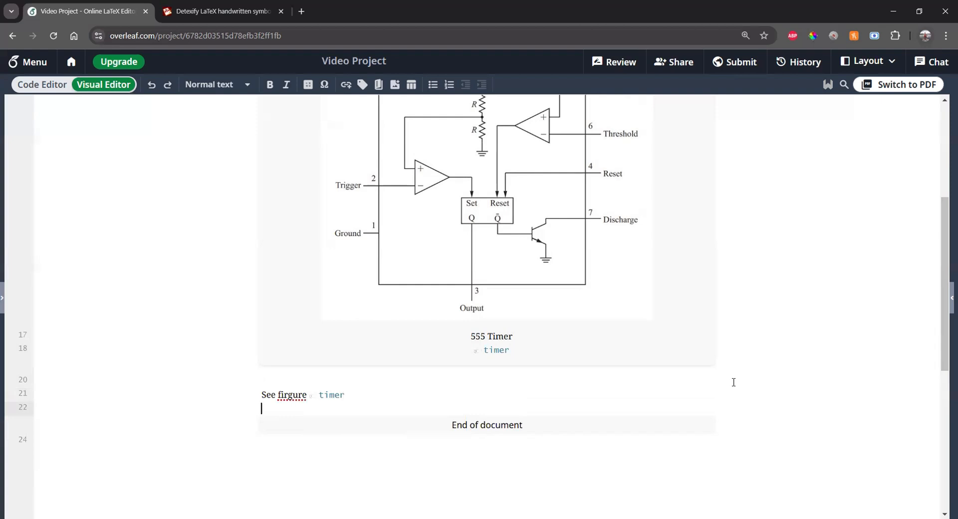
{"action": "key", "text": "Up"}
{"action": "type", "text": "."}
Correct the misspelled word in the reference sentence to "figure" using the spelling suggestion
{"action": "left_click", "coordinate": [294, 386]}
{"action": "left_click", "coordinate": [291, 405]}
{"action": "right_click", "coordinate": [291, 396]}
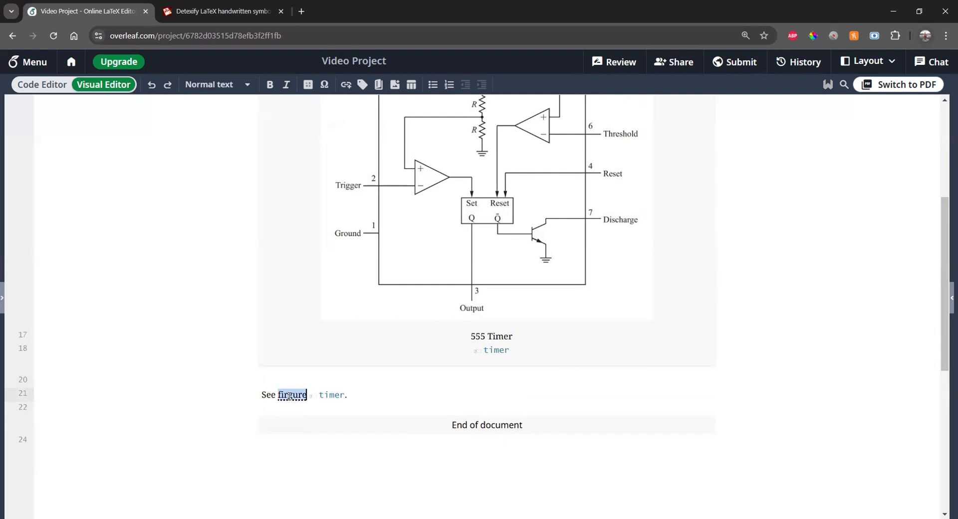
{"action": "left_click", "coordinate": [308, 272]}
{"action": "left_click", "coordinate": [402, 404]}
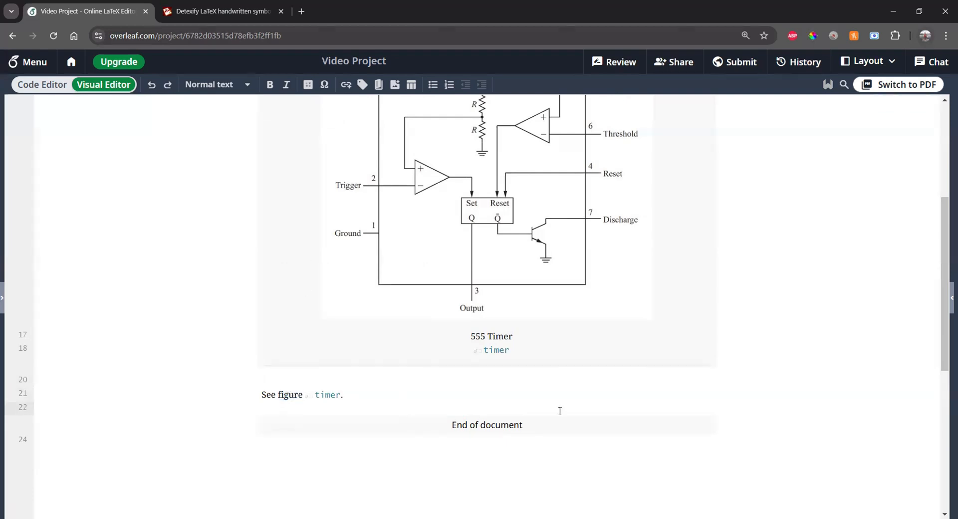
Show the PDF preview beside the editor and recompile the document
{"action": "scroll", "coordinate": [607, 391], "scroll_direction": "up", "scroll_amount": 3}
{"action": "left_click", "coordinate": [951, 298]}
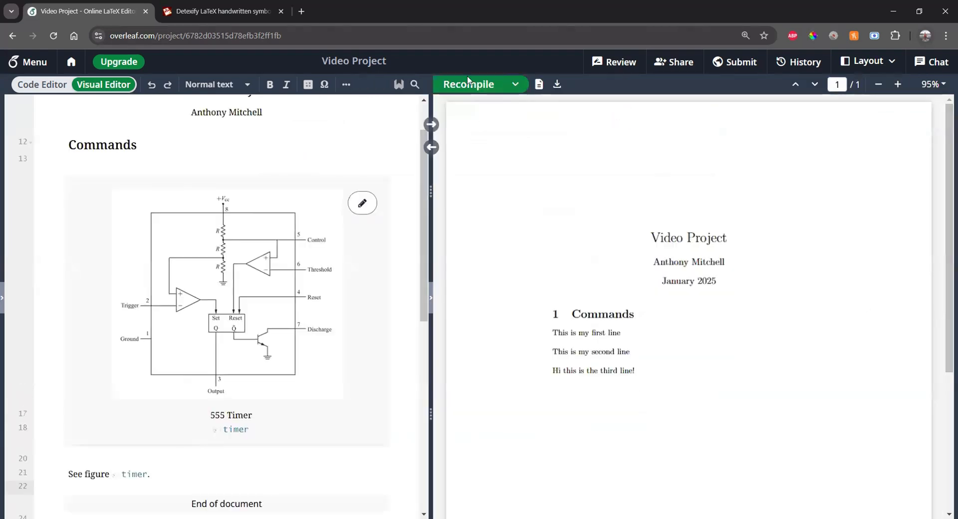
{"action": "left_click", "coordinate": [464, 80]}
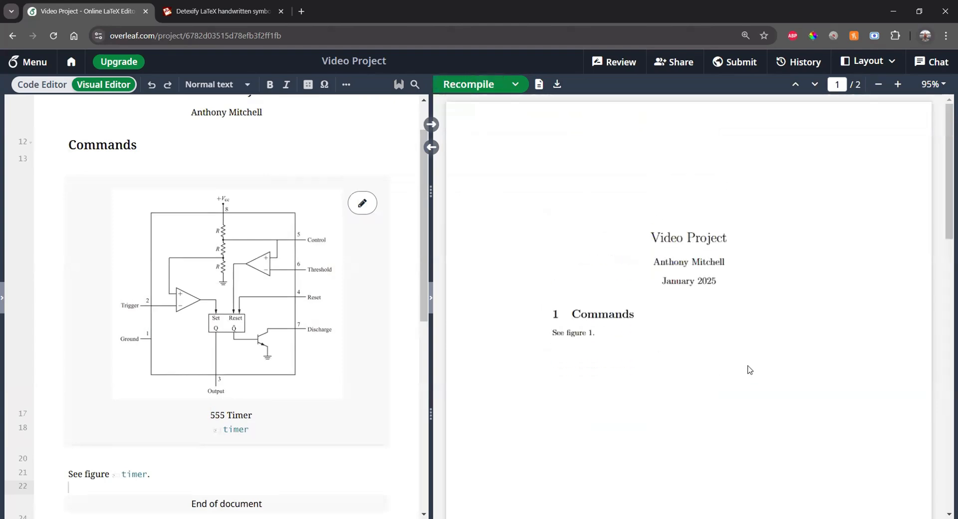
Examine the figure reference in the PDF text and where the captioned 555 timer figure is placed
{"action": "scroll", "coordinate": [691, 351], "scroll_direction": "down", "scroll_amount": 3}
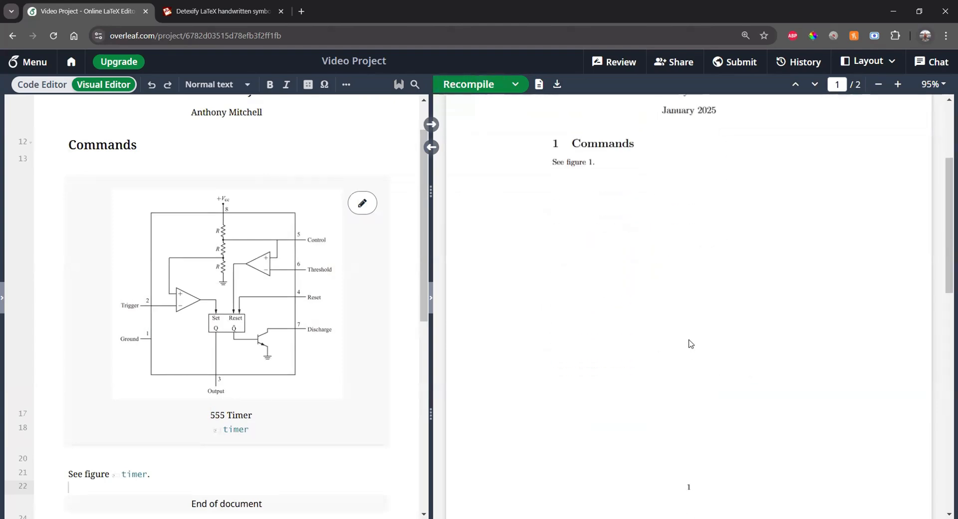
{"action": "scroll", "coordinate": [691, 344], "scroll_direction": "up", "scroll_amount": 1}
{"action": "double_click", "coordinate": [591, 219]}
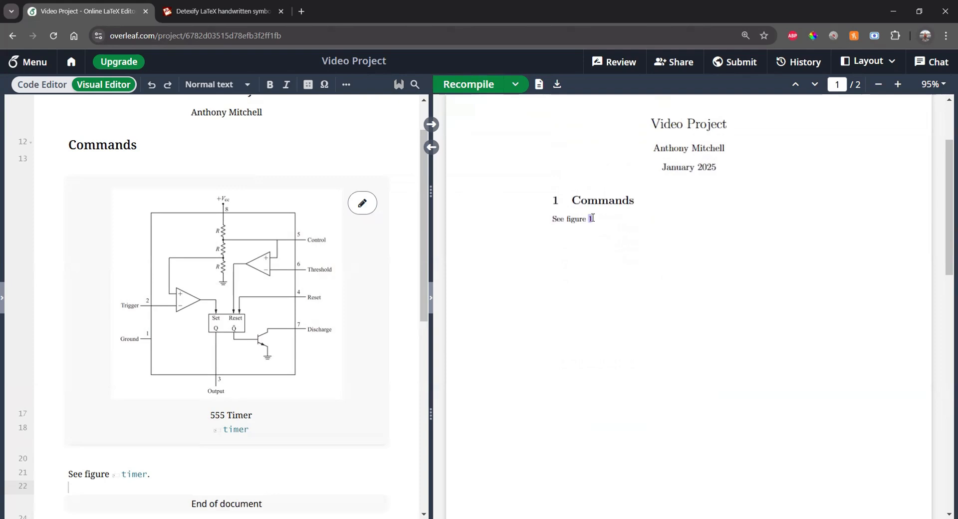
{"action": "scroll", "coordinate": [358, 355], "scroll_direction": "down", "scroll_amount": 1}
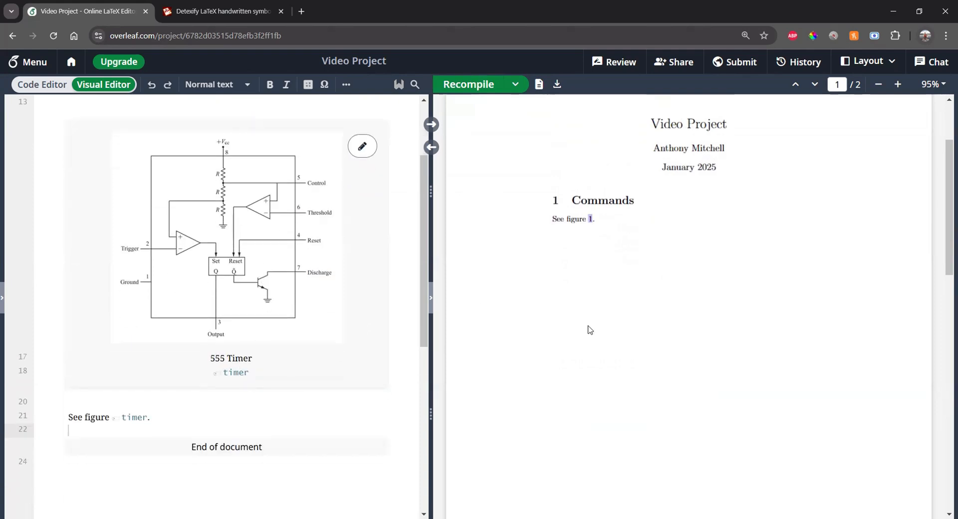
{"action": "scroll", "coordinate": [606, 308], "scroll_direction": "up", "scroll_amount": 1}
{"action": "scroll", "coordinate": [653, 339], "scroll_direction": "down", "scroll_amount": 10}
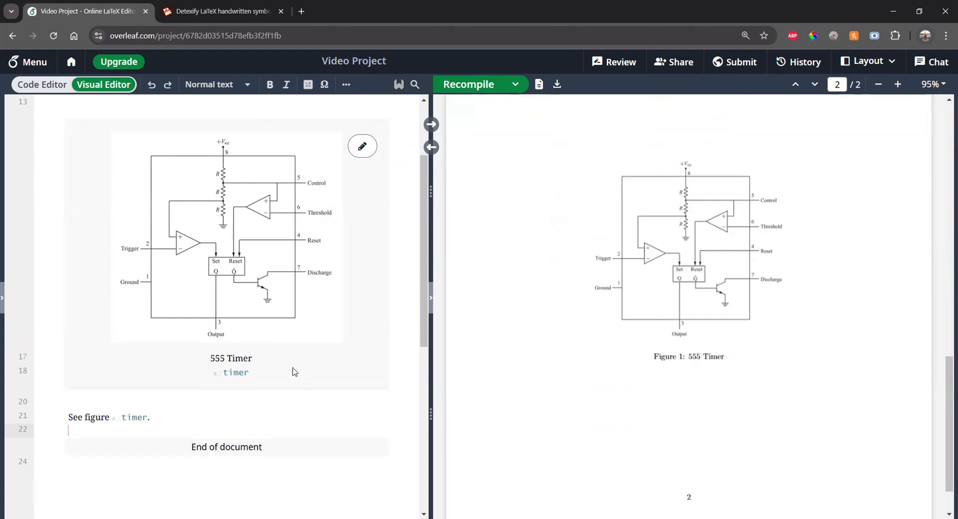
{"action": "scroll", "coordinate": [690, 382], "scroll_direction": "up", "scroll_amount": 3}
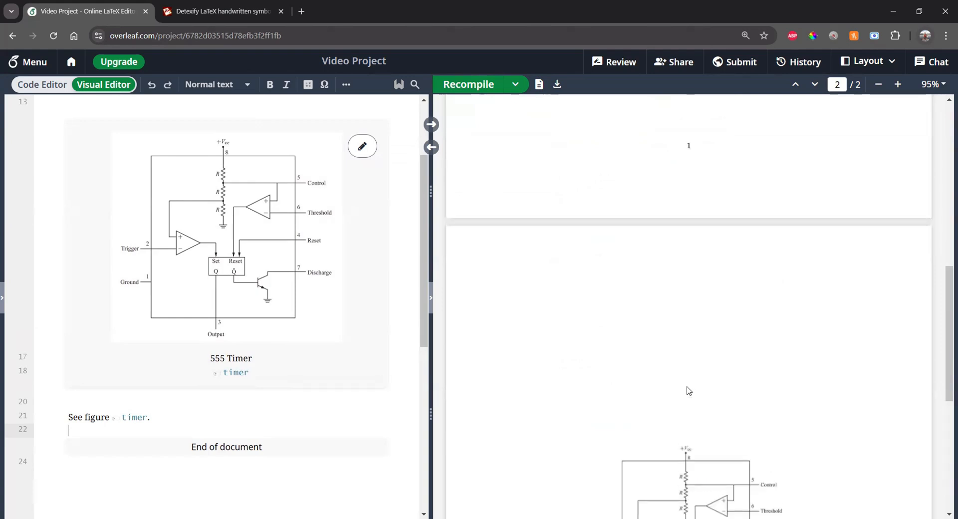
{"action": "scroll", "coordinate": [686, 391], "scroll_direction": "up", "scroll_amount": 3}
{"action": "scroll", "coordinate": [685, 397], "scroll_direction": "up", "scroll_amount": 5}
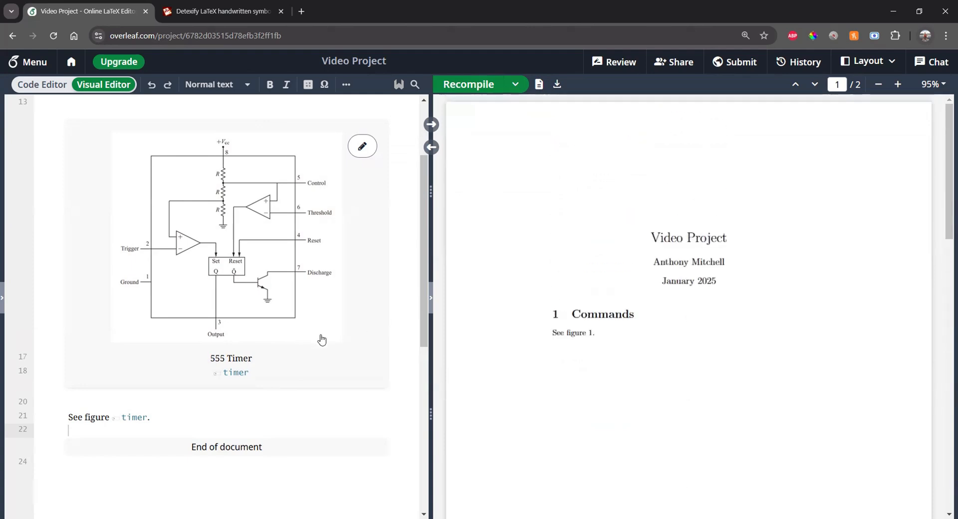
Add \usepackage{float} to the document preamble on a new line below the graphicx package
{"action": "scroll", "coordinate": [317, 395], "scroll_direction": "up", "scroll_amount": 2}
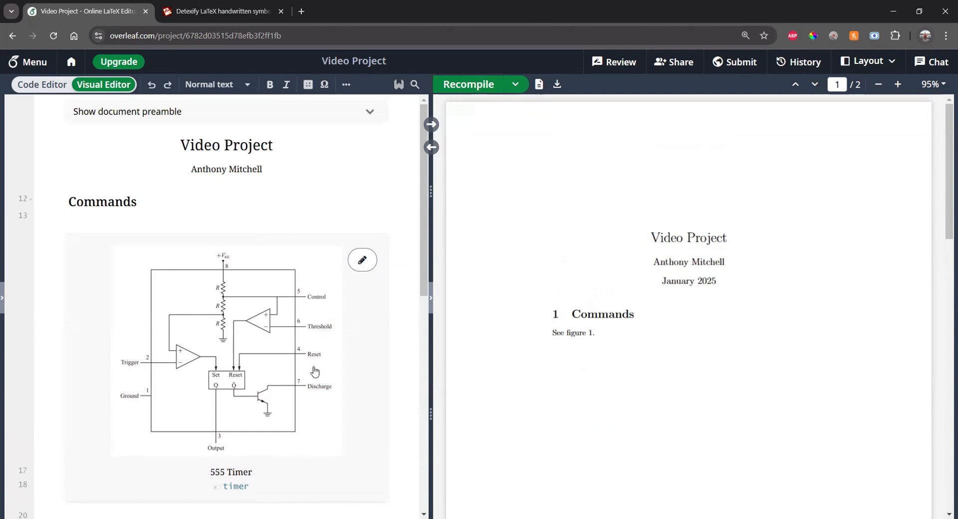
{"action": "left_click", "coordinate": [371, 112]}
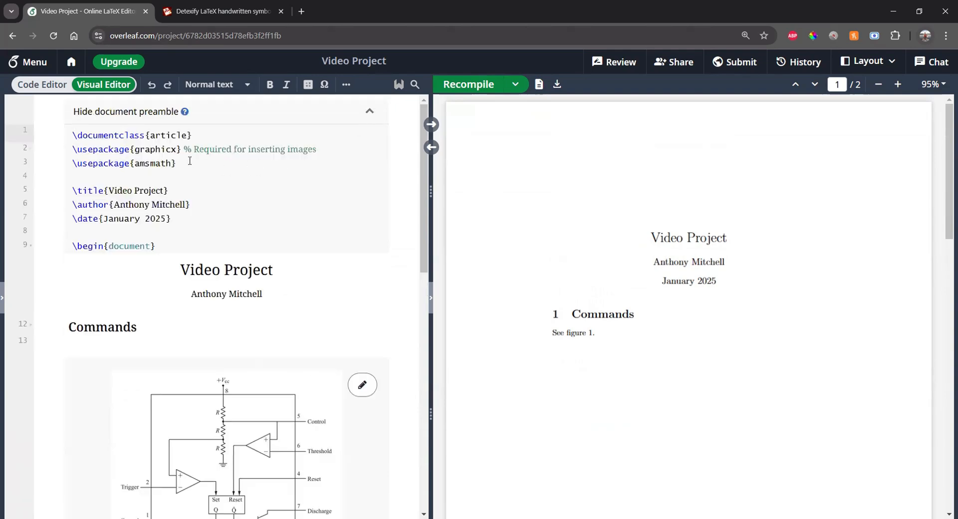
{"action": "left_click", "coordinate": [321, 151]}
{"action": "key", "text": "Return"}
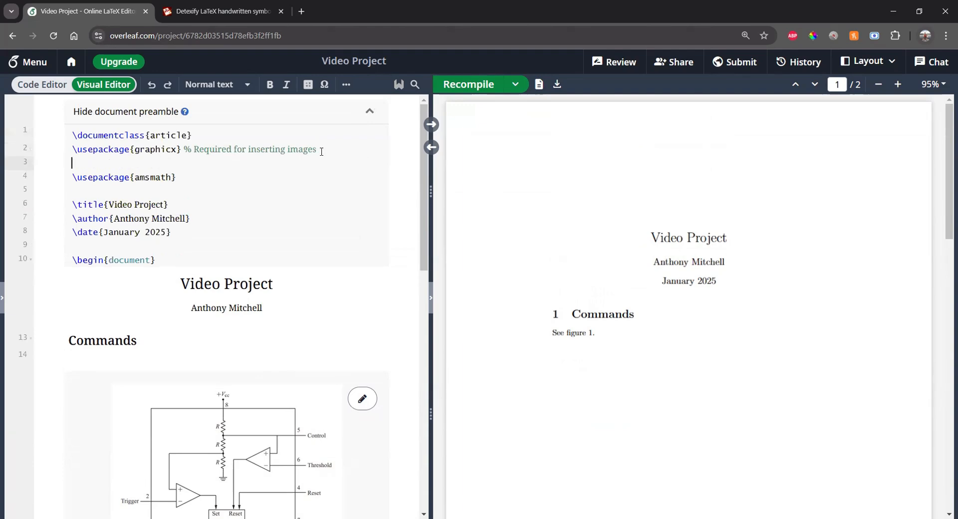
{"action": "type", "text": "\\u"}
{"action": "key", "text": "Return"}
{"action": "type", "text": "float"}
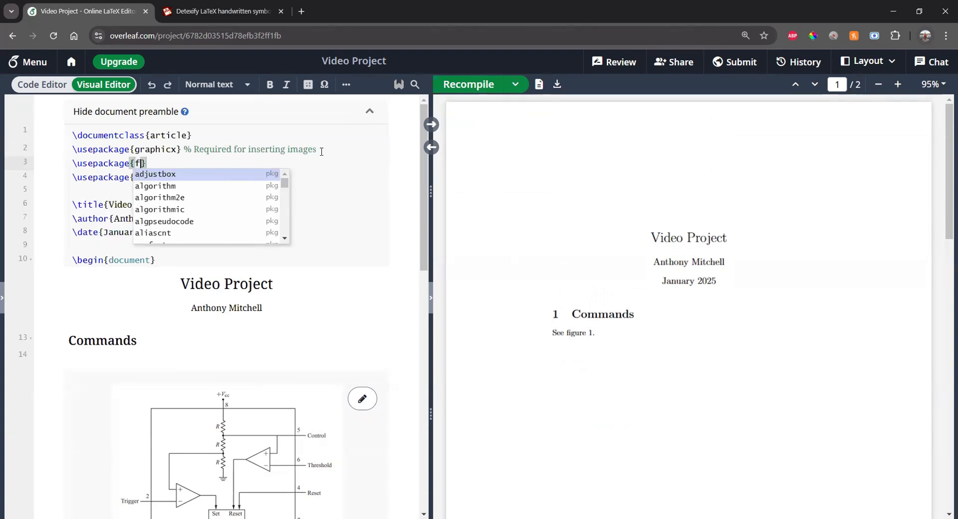
{"action": "key", "text": "Return"}
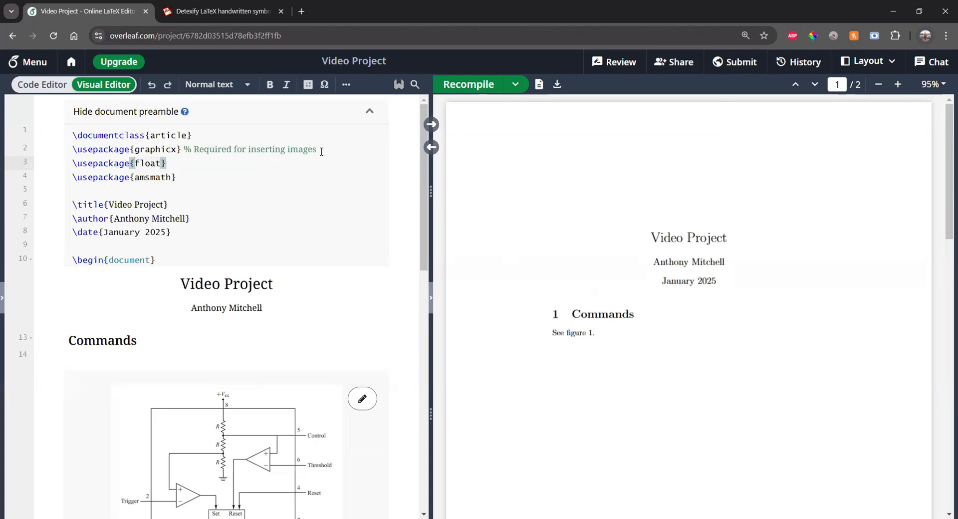
Add the [H] placement option to the 555 timer's \begin{figure} line and recompile the document
{"action": "scroll", "coordinate": [370, 241], "scroll_direction": "down", "scroll_amount": 5}
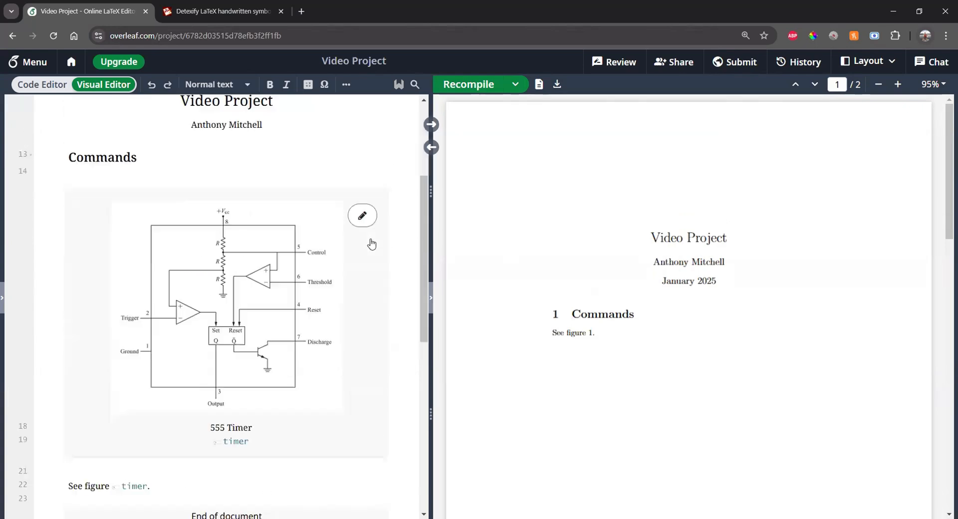
{"action": "scroll", "coordinate": [326, 288], "scroll_direction": "up", "scroll_amount": 2}
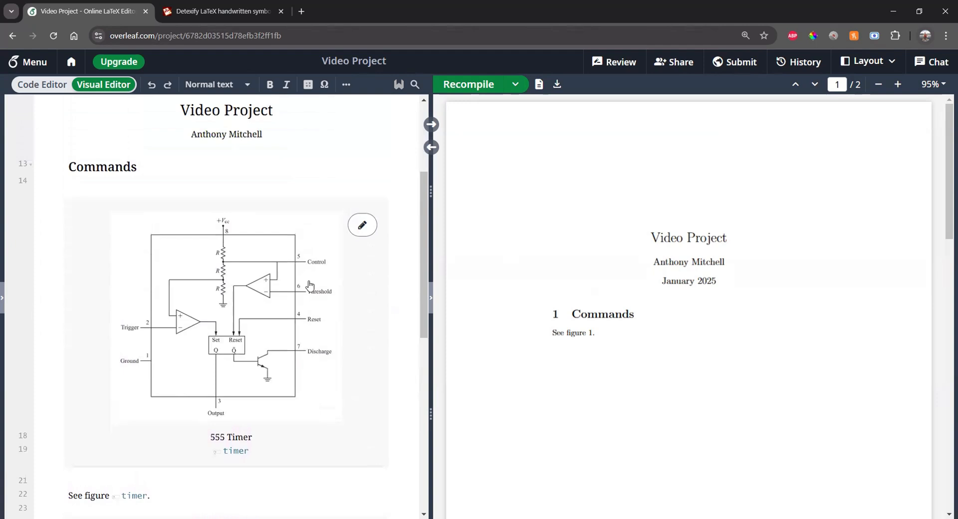
{"action": "left_click", "coordinate": [96, 267]}
{"action": "scroll", "coordinate": [147, 256], "scroll_direction": "up", "scroll_amount": 3}
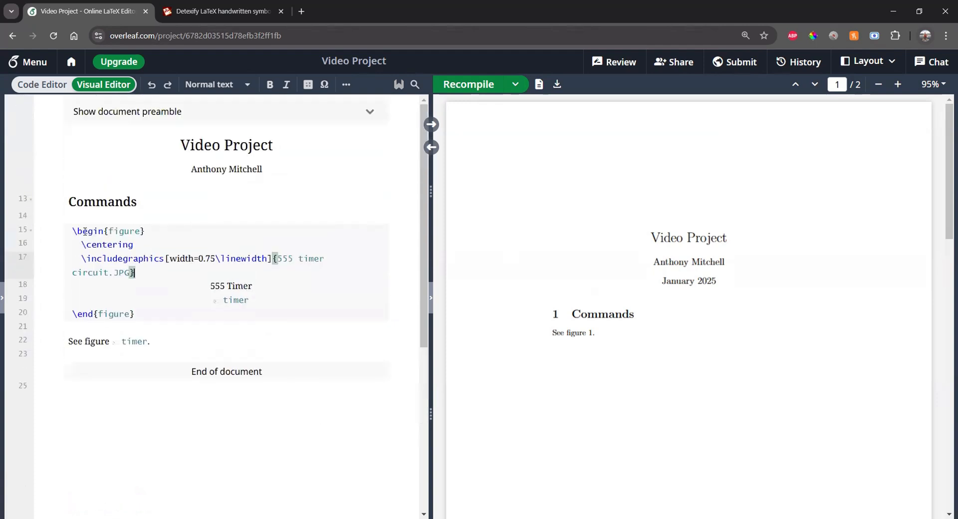
{"action": "left_click", "coordinate": [150, 231]}
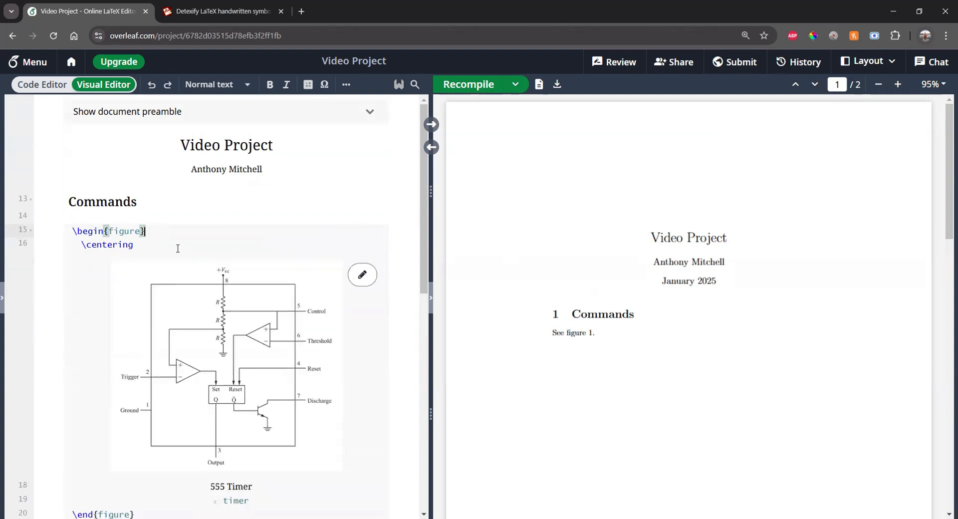
{"action": "type", "text": "[]"}
{"action": "key", "text": "Left"}
{"action": "type", "text": "H"}
{"action": "left_click", "coordinate": [156, 214]}
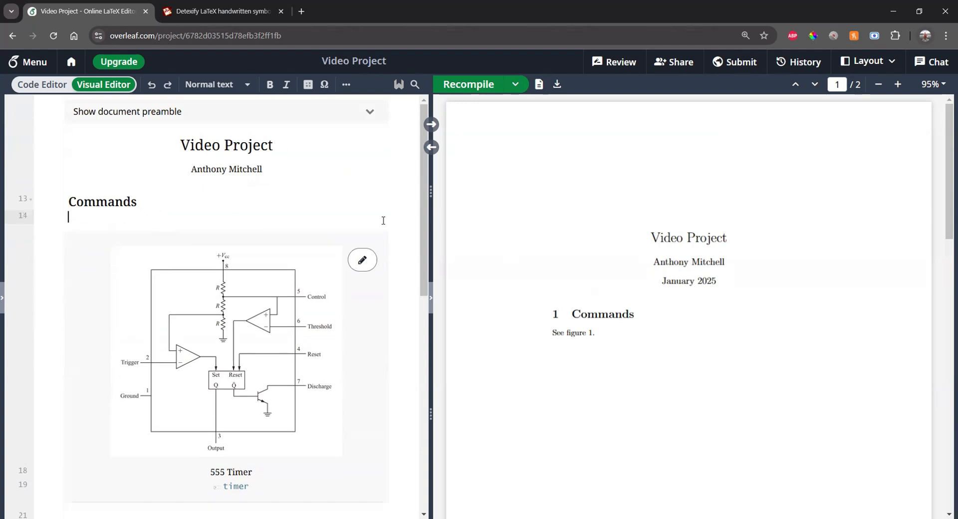
{"action": "left_click", "coordinate": [484, 87]}
{"action": "scroll", "coordinate": [621, 342], "scroll_direction": "down", "scroll_amount": 2}
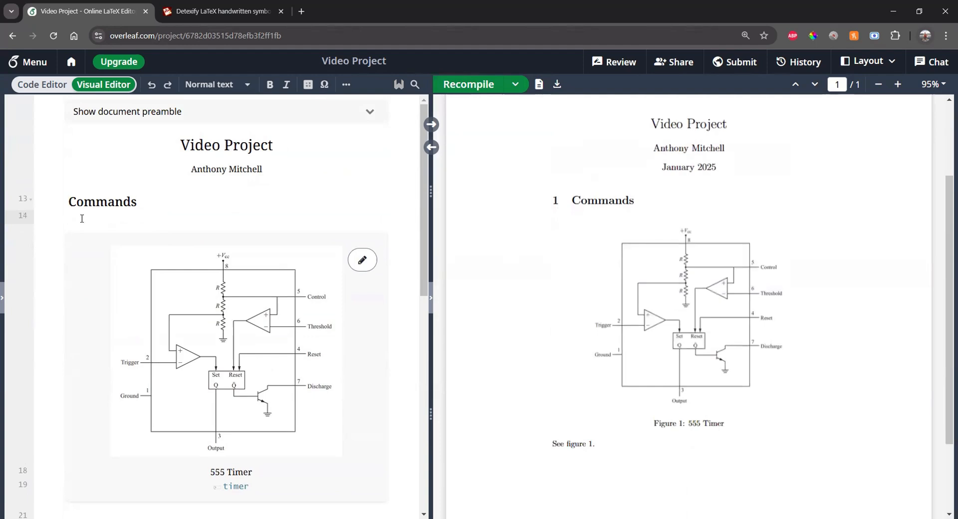
Write "This is a 555 timer" between the Commands heading and the figure, and recompile the document
{"action": "type", "text": "This is a 555 timer"}
{"action": "left_click", "coordinate": [477, 90]}
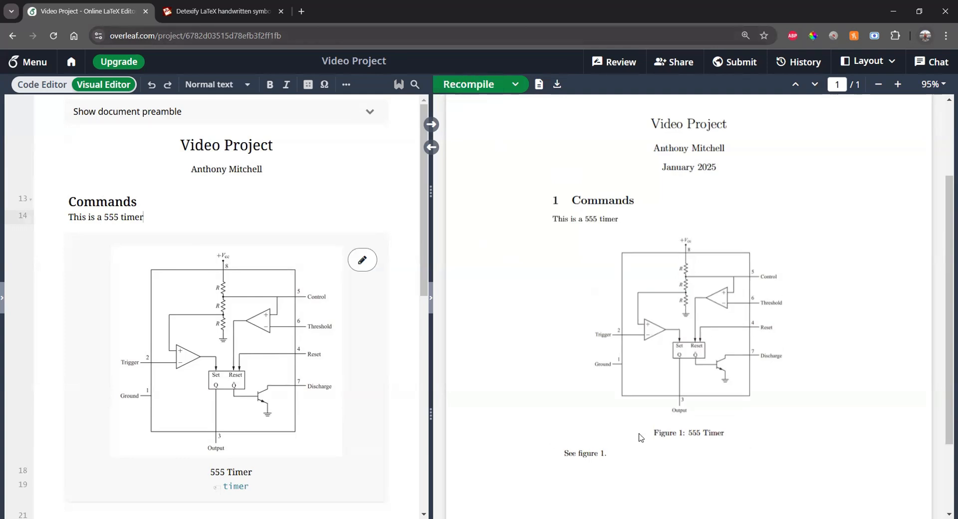
{"action": "scroll", "coordinate": [648, 427], "scroll_direction": "down", "scroll_amount": 2}
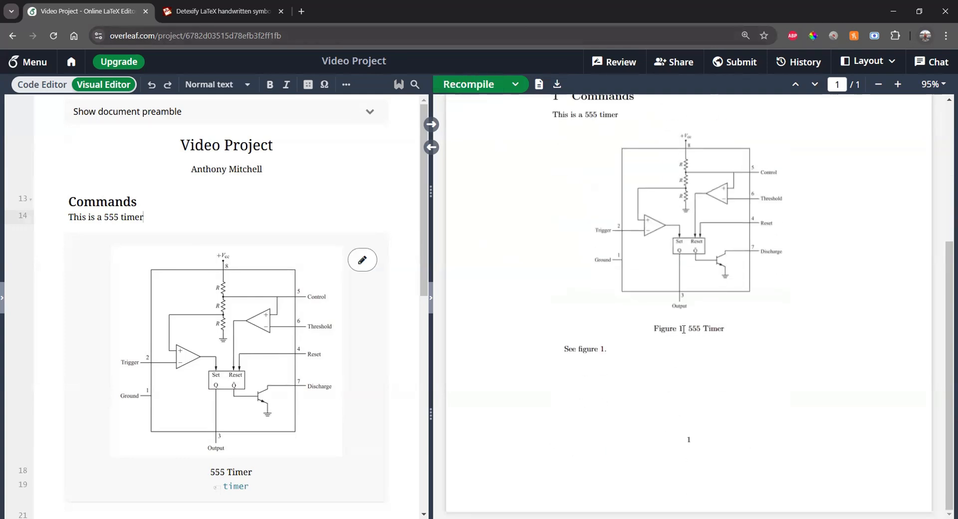
Compare the figure number in the 555 timer's PDF caption with the number in the reference sentence
{"action": "scroll", "coordinate": [230, 395], "scroll_direction": "down", "scroll_amount": 3}
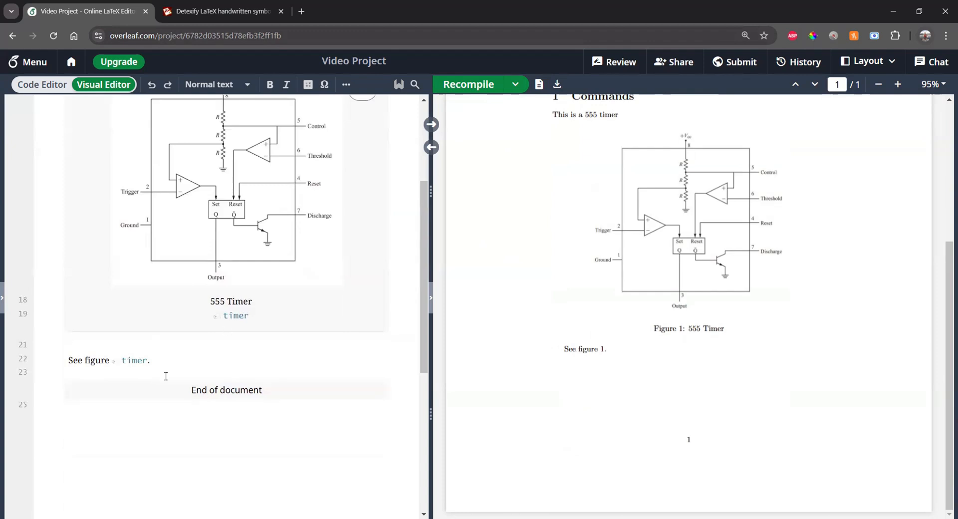
{"action": "scroll", "coordinate": [166, 375], "scroll_direction": "up", "scroll_amount": 2}
{"action": "left_click", "coordinate": [221, 154]}
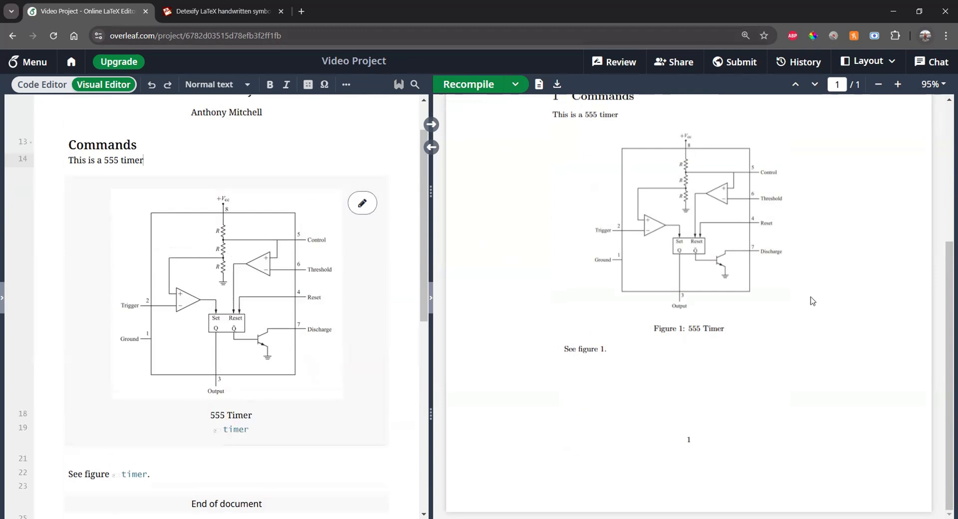
{"action": "left_click_drag", "start_coordinate": [679, 328], "coordinate": [682, 328]}
{"action": "left_click_drag", "start_coordinate": [600, 349], "coordinate": [605, 349]}
{"action": "left_click", "coordinate": [636, 352]}
{"action": "scroll", "coordinate": [252, 428], "scroll_direction": "down", "scroll_amount": 1}
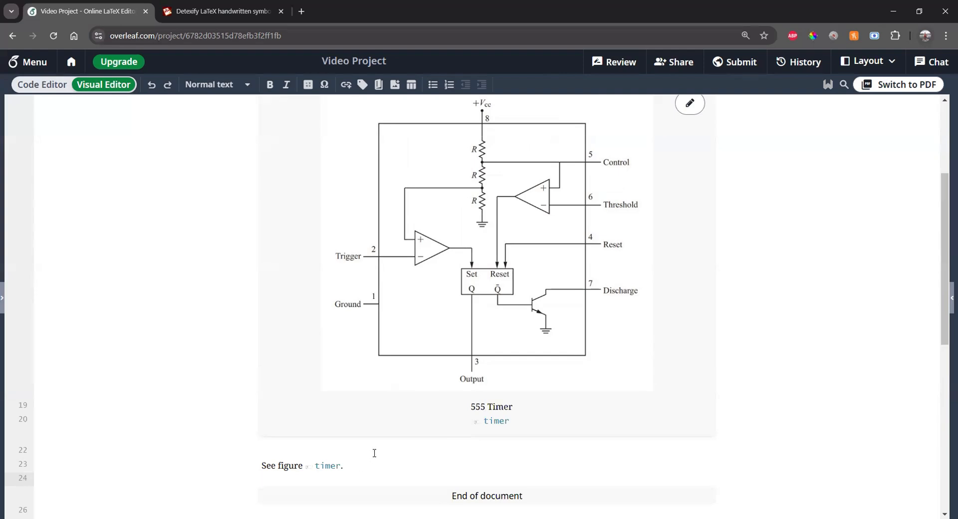
Below the figure reference, add the paragraphs "Here is somthing on page 1." and "This is on page 2", separated by blank lines
{"action": "scroll", "coordinate": [374, 452], "scroll_direction": "down", "scroll_amount": 2}
{"action": "left_click", "coordinate": [354, 352]}
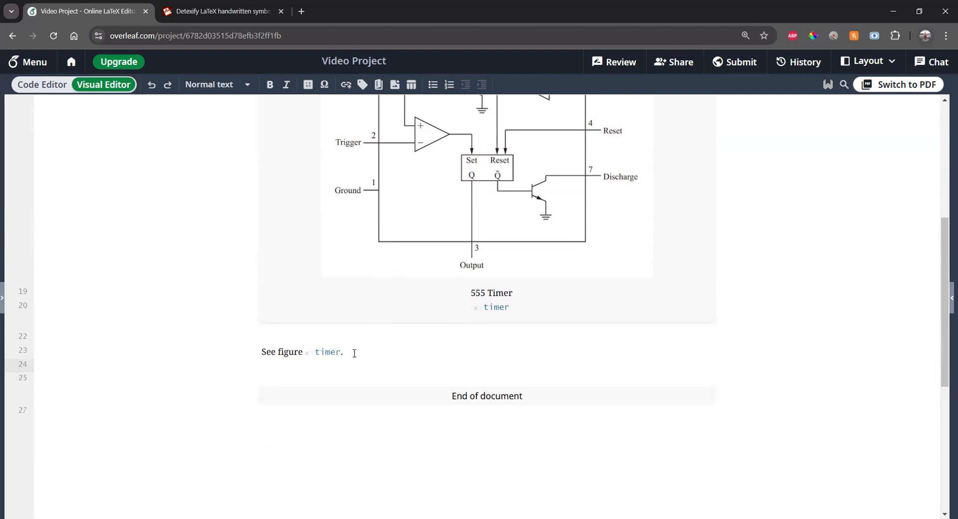
{"action": "key", "text": "Return"}
{"action": "type", "text": "Here"}
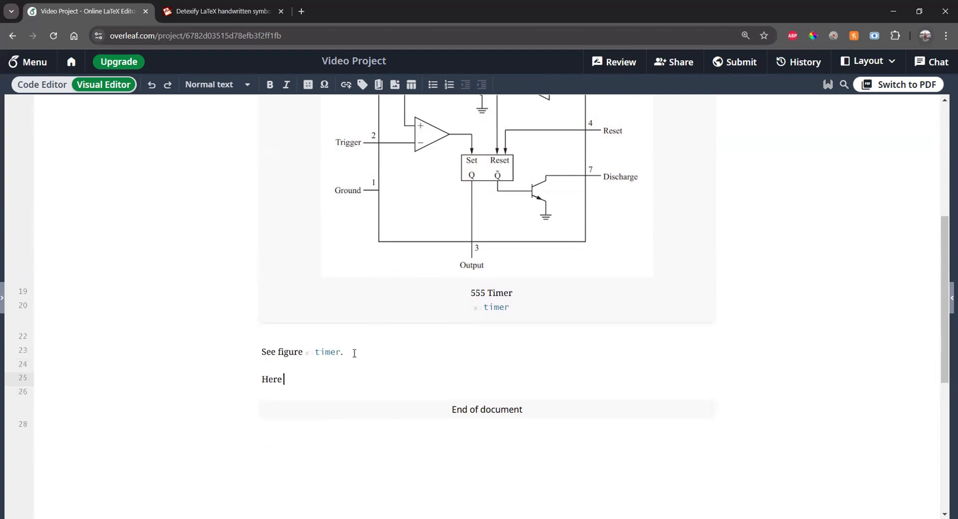
{"action": "type", "text": " is somthing on page 1."}
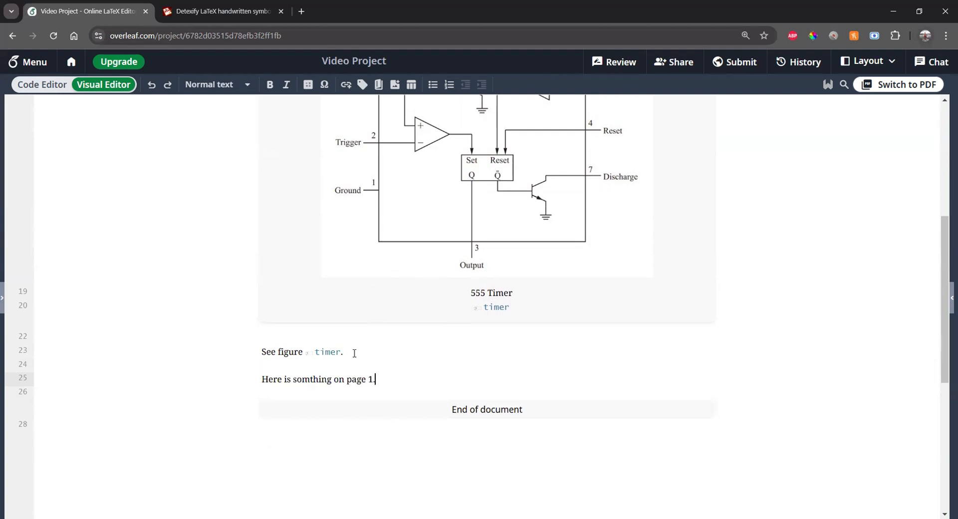
{"action": "key", "text": "Return"}
{"action": "key", "text": "Return"}
{"action": "type", "text": "T"}
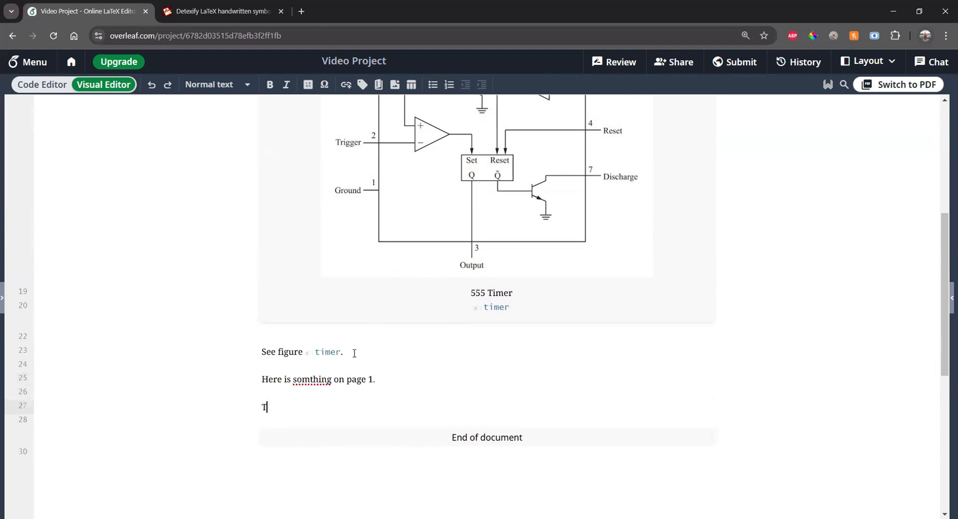
{"action": "type", "text": "his is on page 2"}
Correct the misspelled word in the page 1 sentence to "something" and recompile with the PDF preview shown
{"action": "left_click", "coordinate": [314, 381]}
{"action": "type", "text": "e"}
{"action": "left_click", "coordinate": [374, 394]}
{"action": "left_click", "coordinate": [372, 415]}
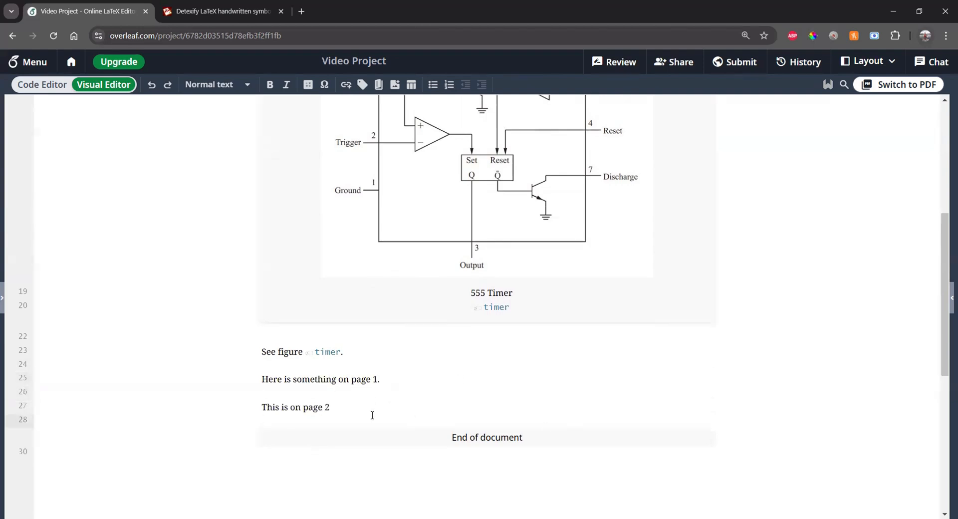
{"action": "left_click", "coordinate": [951, 298]}
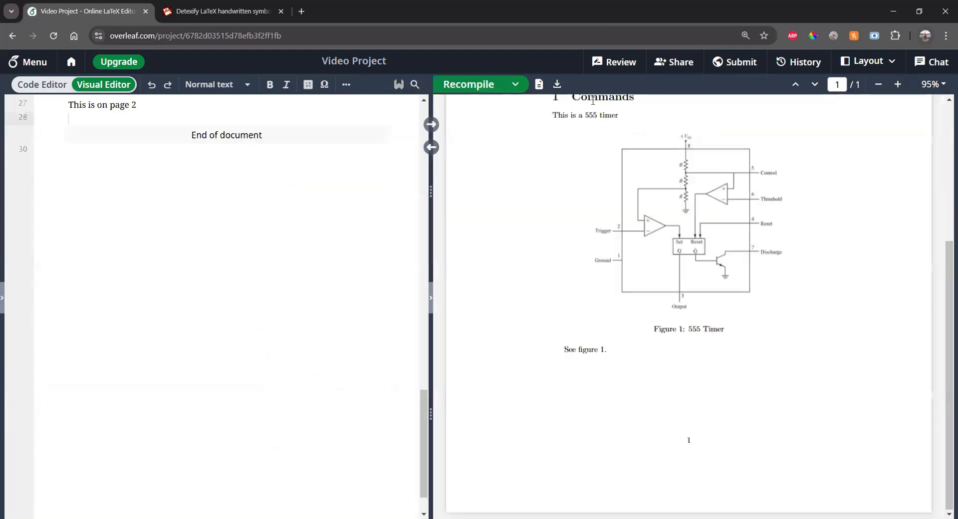
{"action": "left_click", "coordinate": [483, 92]}
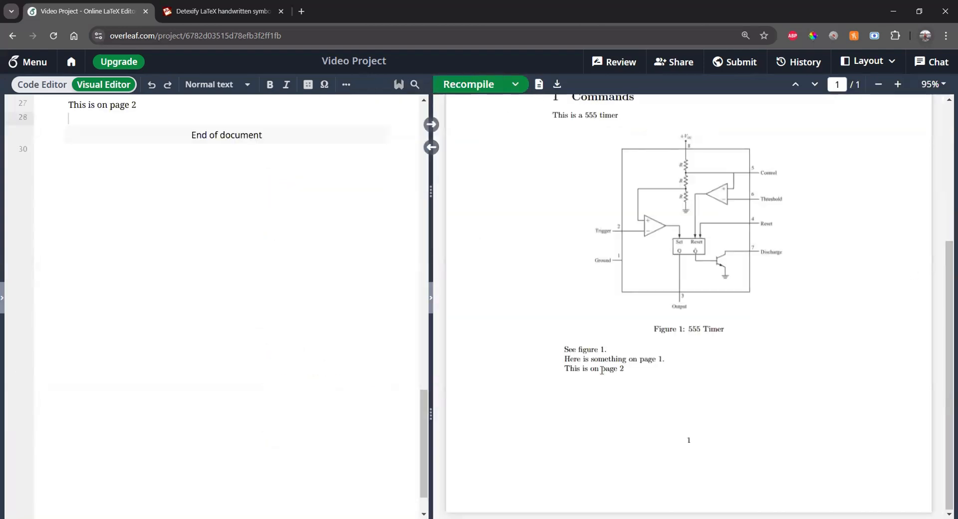
Insert \pagebreak on its own line above "This is on page 2", recompile, and check the page split
{"action": "scroll", "coordinate": [241, 276], "scroll_direction": "up", "scroll_amount": 3}
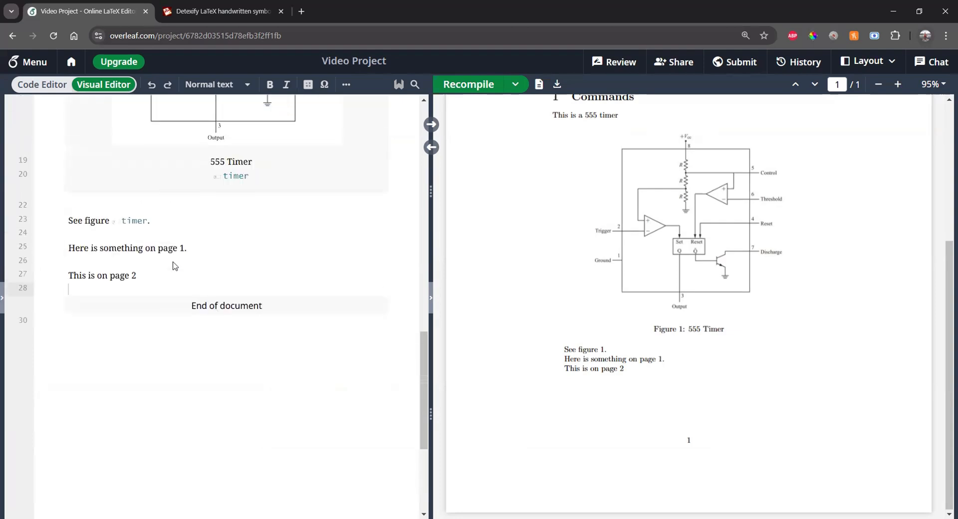
{"action": "left_click", "coordinate": [141, 265]}
{"action": "key", "text": "Return"}
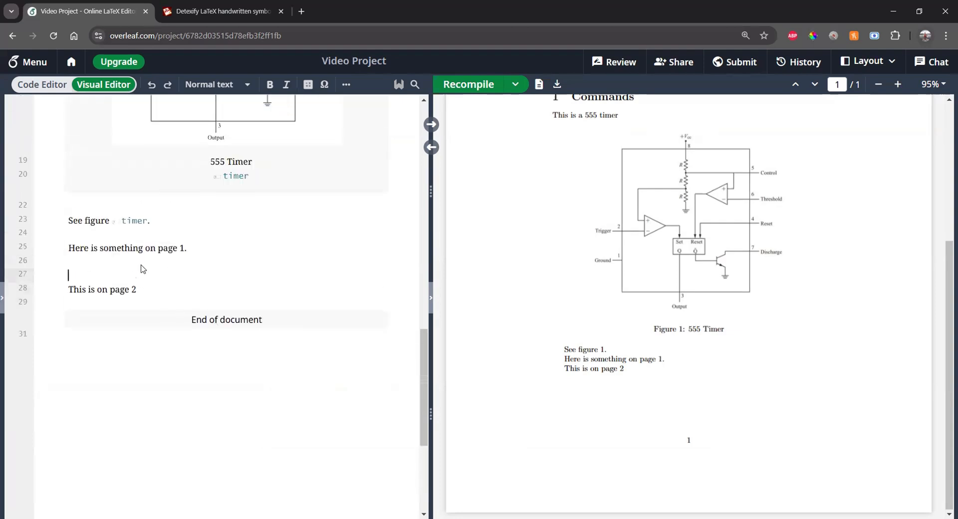
{"action": "type", "text": "\\"}
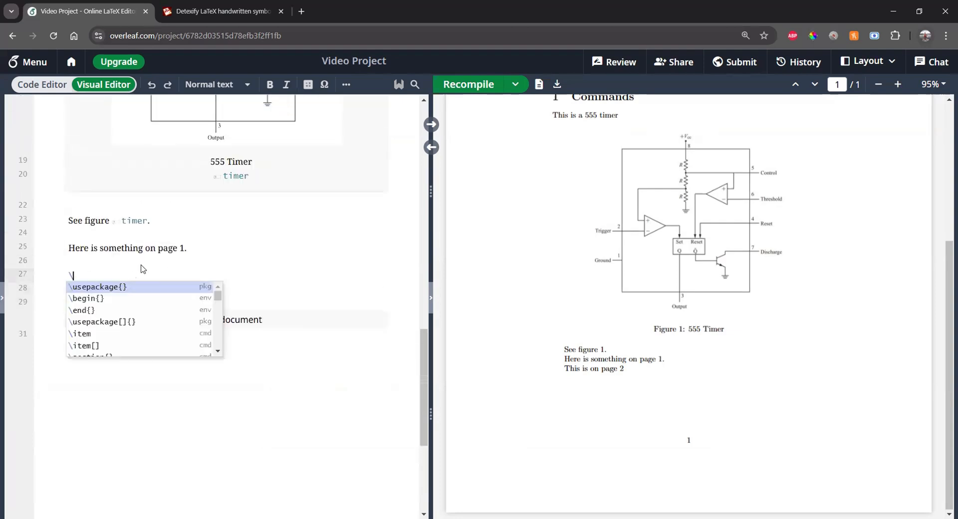
{"action": "type", "text": "pagebreak"}
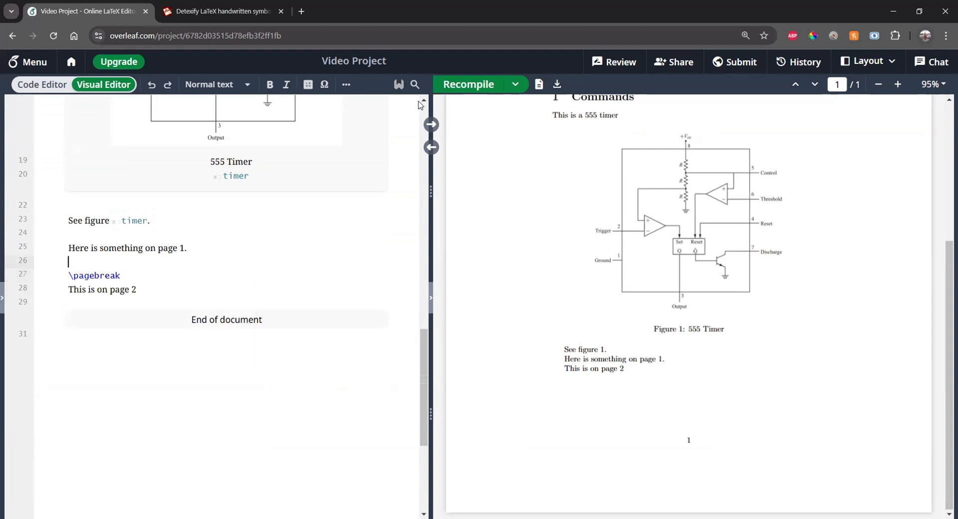
{"action": "left_click", "coordinate": [464, 84]}
{"action": "scroll", "coordinate": [671, 399], "scroll_direction": "down", "scroll_amount": 6}
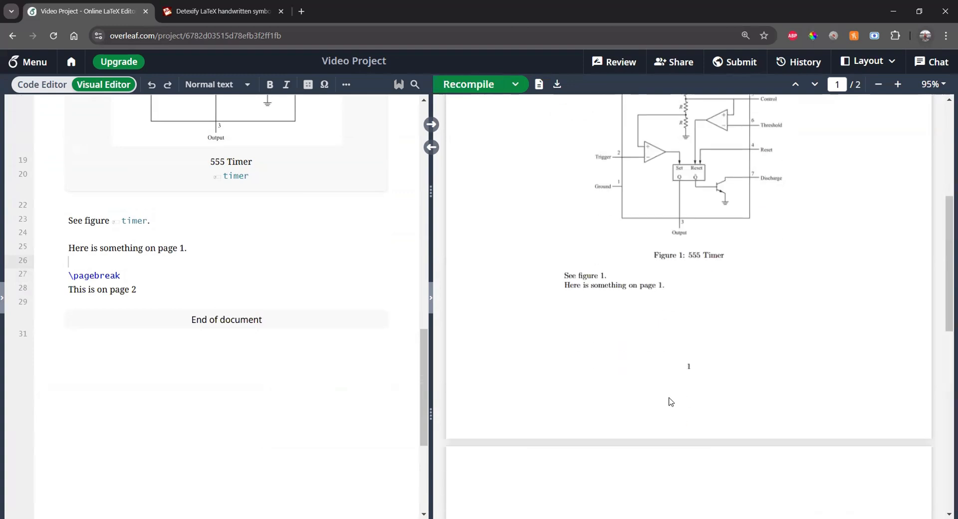
{"action": "scroll", "coordinate": [631, 307], "scroll_direction": "up", "scroll_amount": 2}
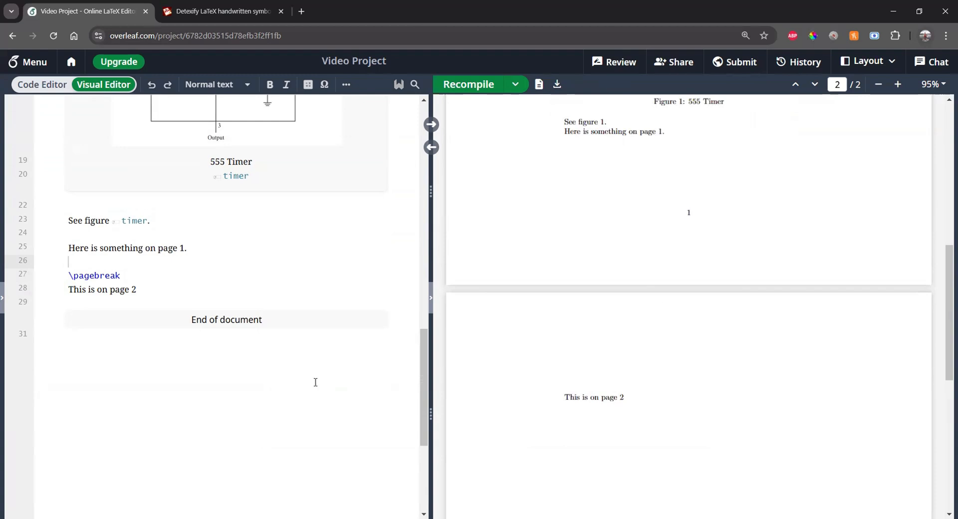
Delete all the content below the Commands heading, from the 555 timer sentence through "This is on page 2"
{"action": "scroll", "coordinate": [196, 326], "scroll_direction": "up", "scroll_amount": 2}
{"action": "left_click", "coordinate": [160, 406]}
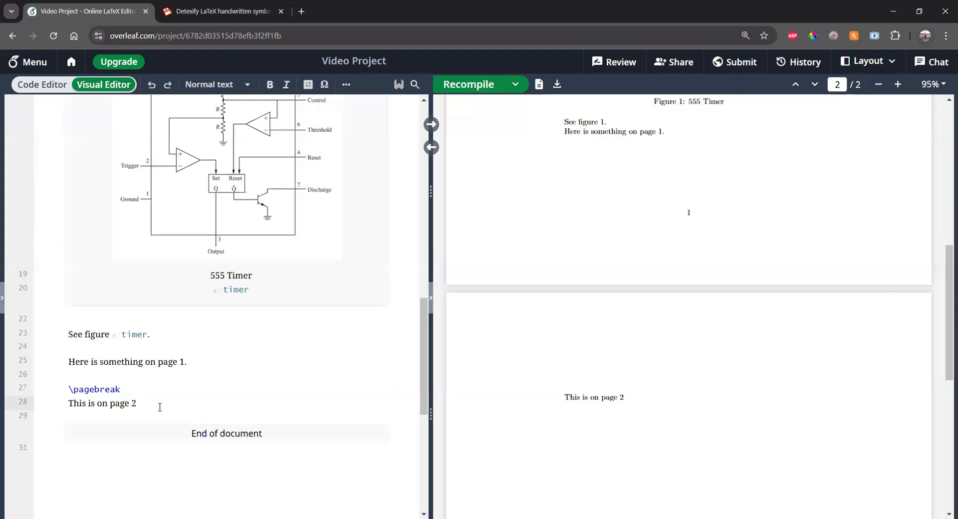
{"action": "scroll", "coordinate": [159, 396], "scroll_direction": "up", "scroll_amount": 4}
{"action": "left_click_drag", "start_coordinate": [161, 401], "coordinate": [59, 215]}
{"action": "key", "text": "BackSpace"}
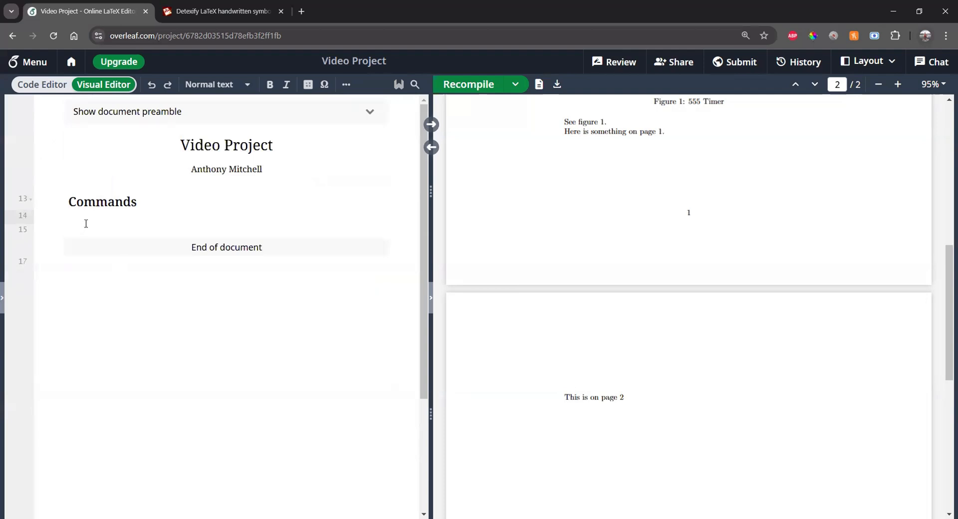
Retitle the Commands section as "Math Equations", with a blank line left below the heading
{"action": "key", "text": "Return"}
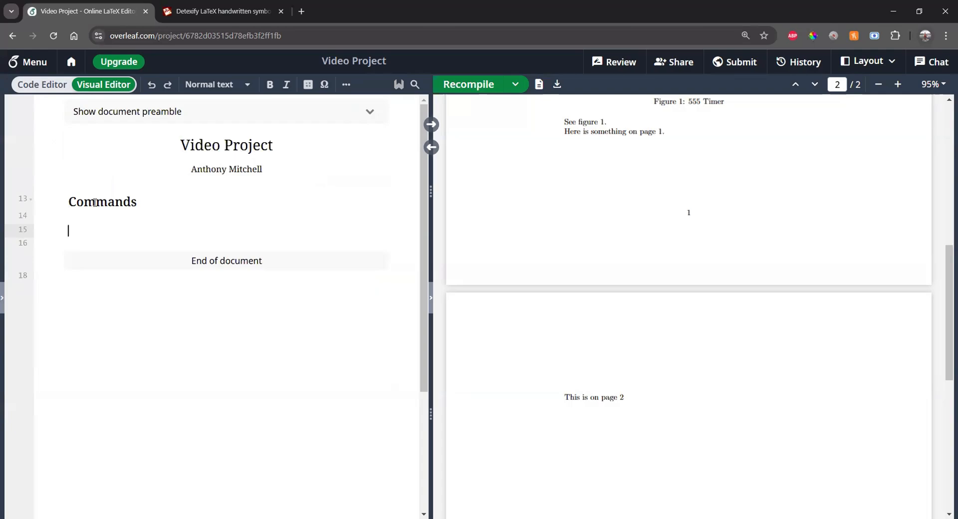
{"action": "double_click", "coordinate": [95, 202]}
{"action": "type", "text": "Equations"}
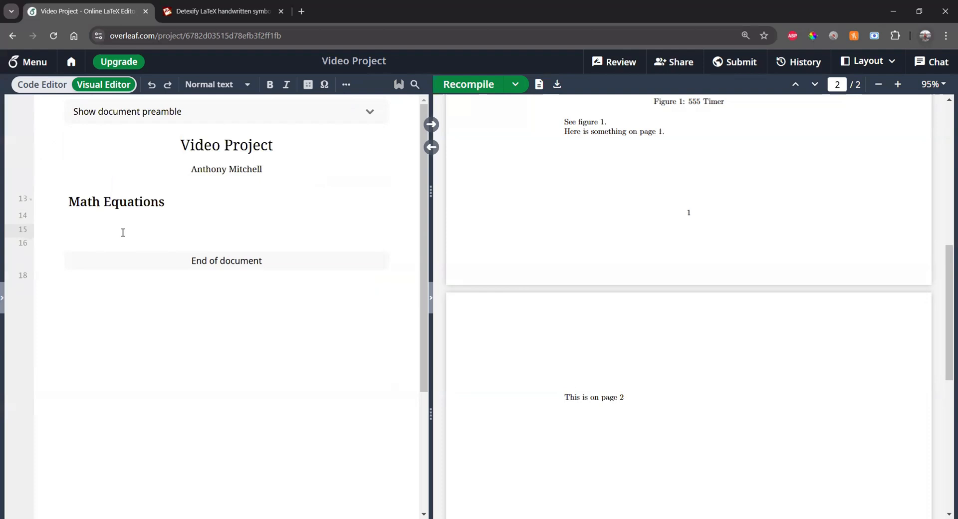
Write "Here is the sum of 1 and 2:" under the heading, followed by the inline equation $1+2=3$ and a period
{"action": "type", "text": "Here is the sum of 1"}
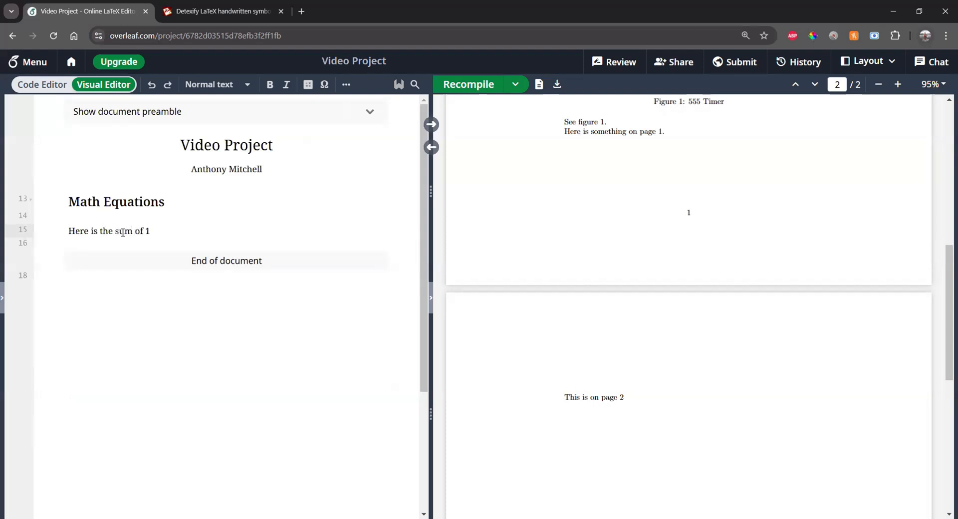
{"action": "type", "text": " and 2: $"}
{"action": "type", "text": "1+2="}
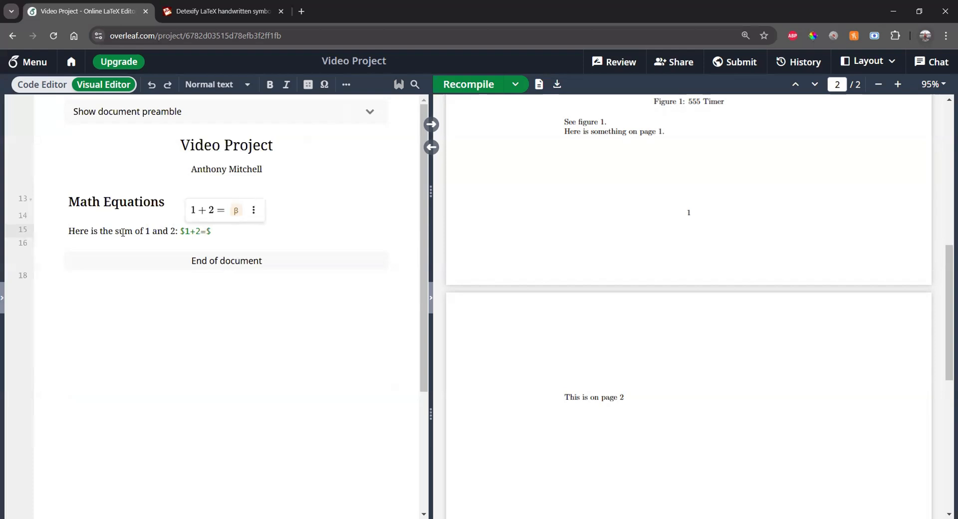
{"action": "type", "text": "3"}
{"action": "left_click", "coordinate": [229, 235]}
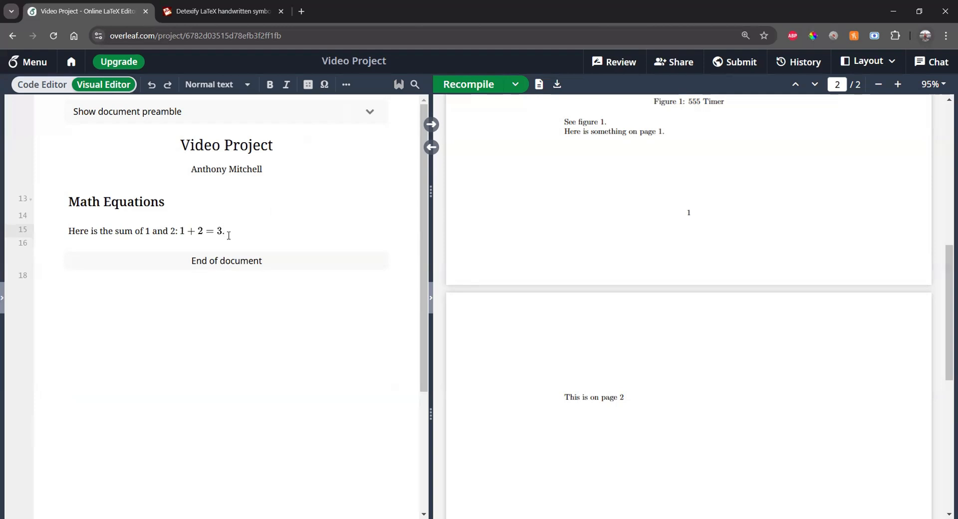
Reword the text before the equation to "Here is an in-line equation:" and end the line with a LaTeX line break
{"action": "key", "text": "BackSpace"}
{"action": "key", "text": "BackSpace"}
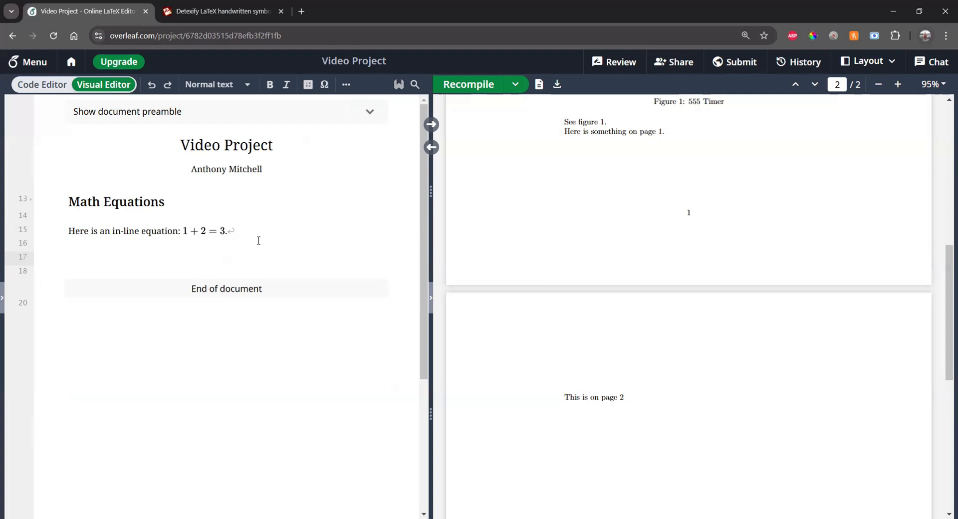
Add a display equation 1+2=3 between \[ and \] on separate lines below the in-line equation
{"action": "type", "text": "\\[\\"}
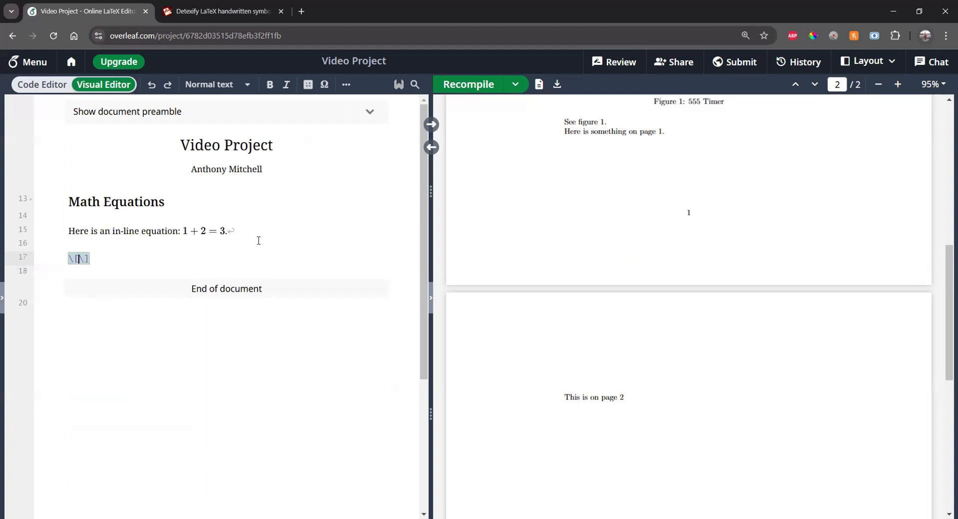
{"action": "key", "text": "Return"}
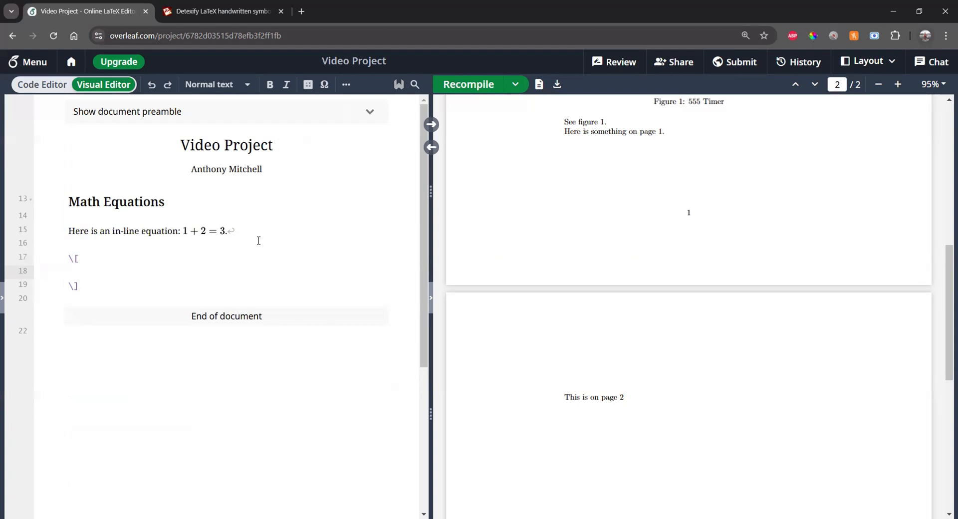
{"action": "type", "text": "1+2=3"}
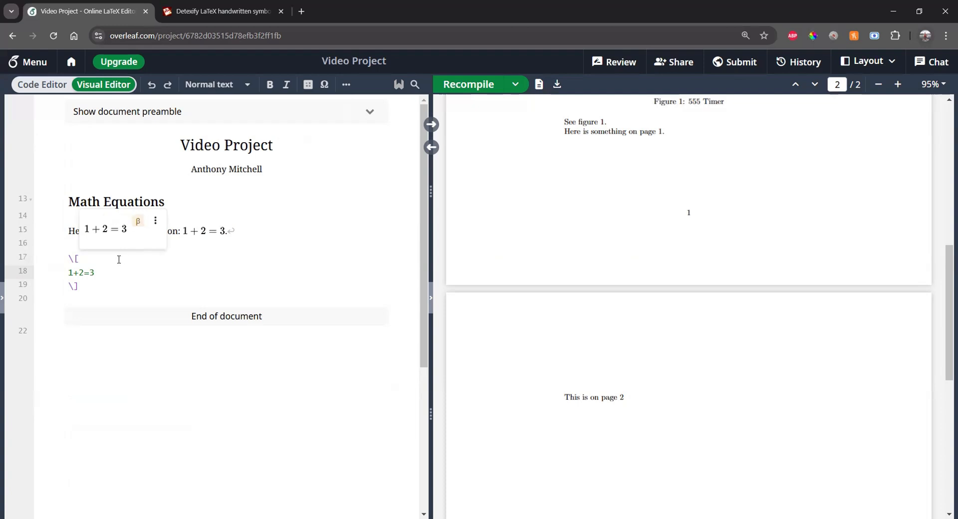
Add a new line below the display equation and recompile the document
{"action": "left_click", "coordinate": [95, 288]}
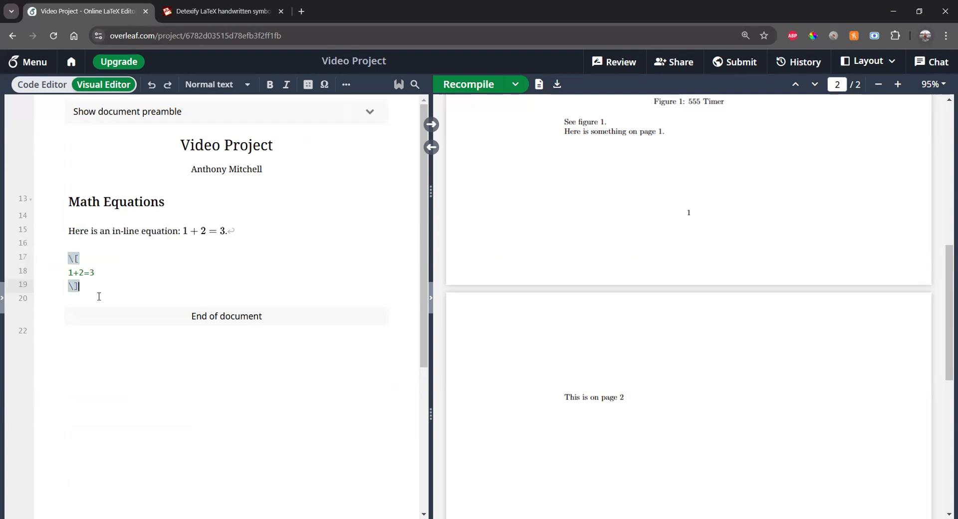
{"action": "key", "text": "Return"}
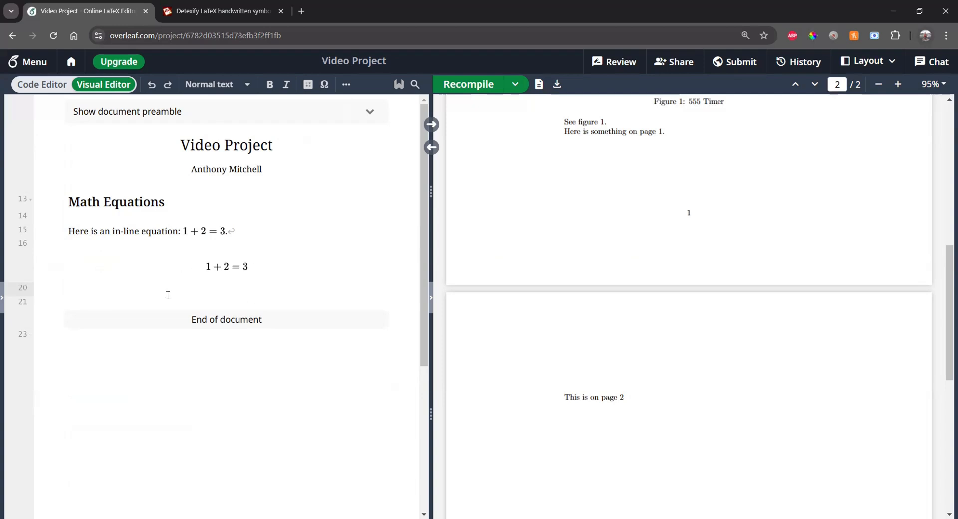
{"action": "left_click", "coordinate": [491, 85]}
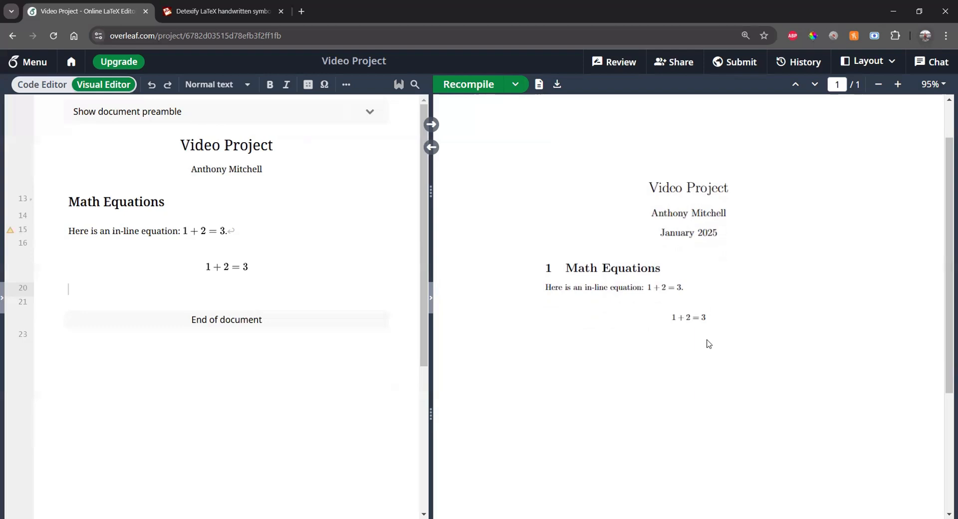
Insert an equation environment below the display equation, containing 1+2=3
{"action": "left_click", "coordinate": [194, 284]}
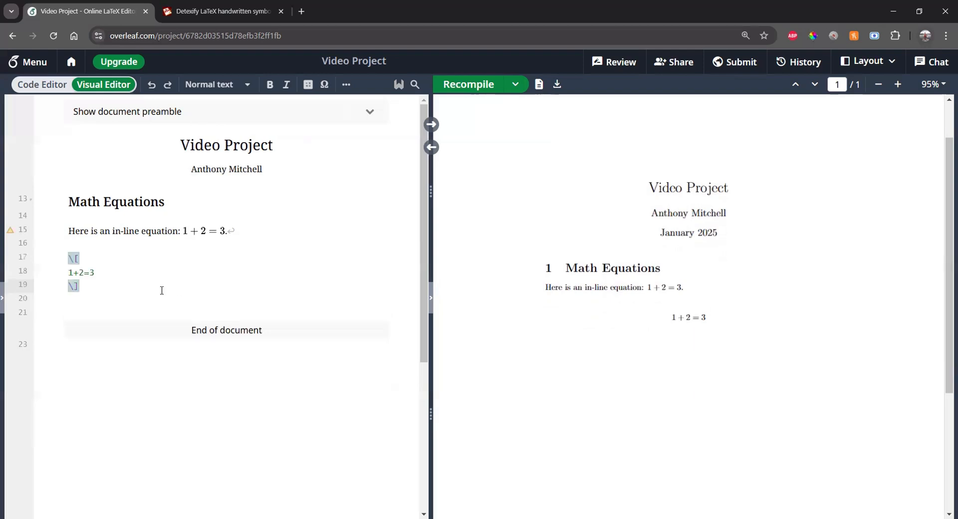
{"action": "key", "text": "Down"}
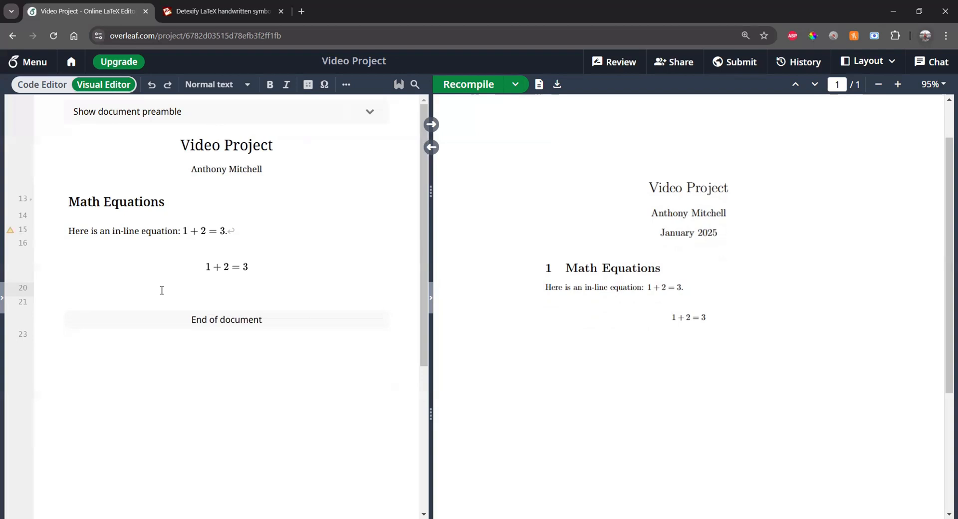
{"action": "type", "text": "\bein"}
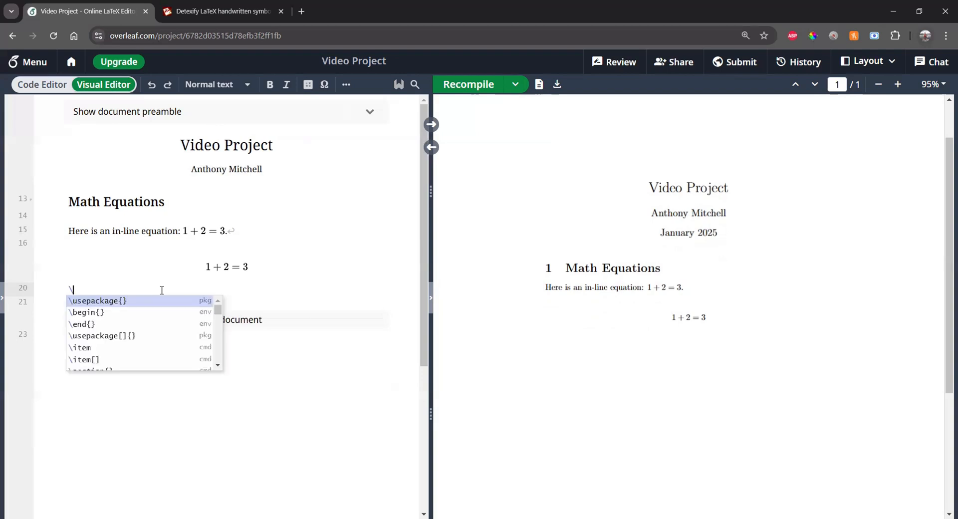
{"action": "key", "text": "Return"}
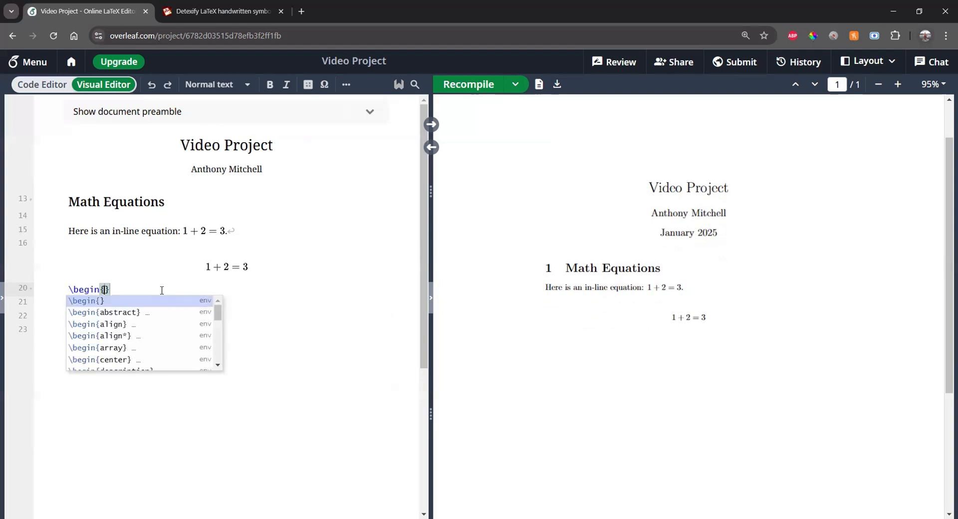
{"action": "type", "text": "eq"}
{"action": "key", "text": "Return"}
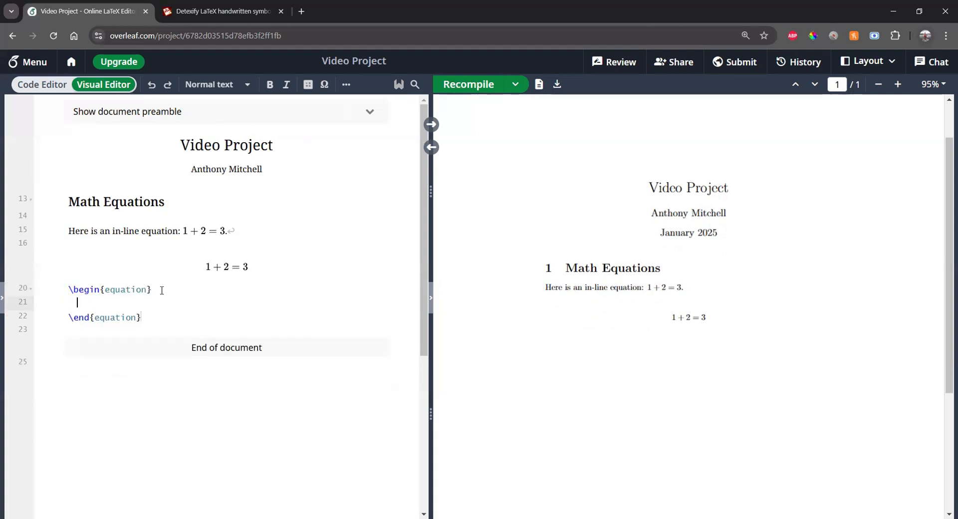
{"action": "type", "text": "1+2"}
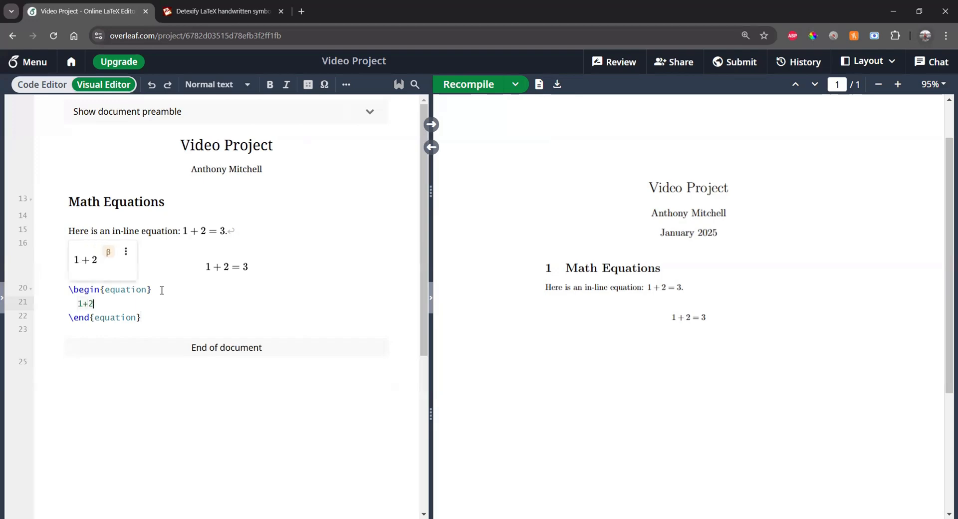
{"action": "type", "text": "=3"}
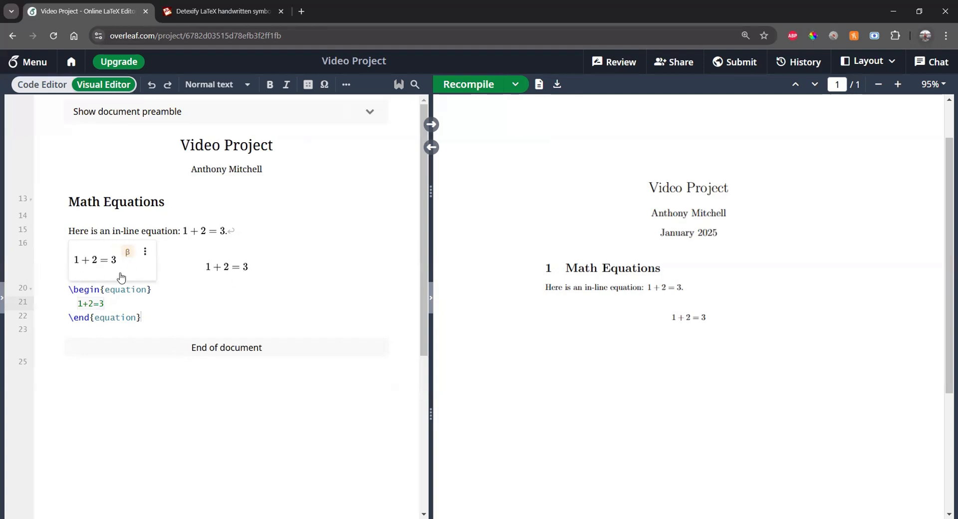
Add a new line after the equation environment and recompile the PDF
{"action": "left_click", "coordinate": [162, 318]}
{"action": "key", "text": "Return"}
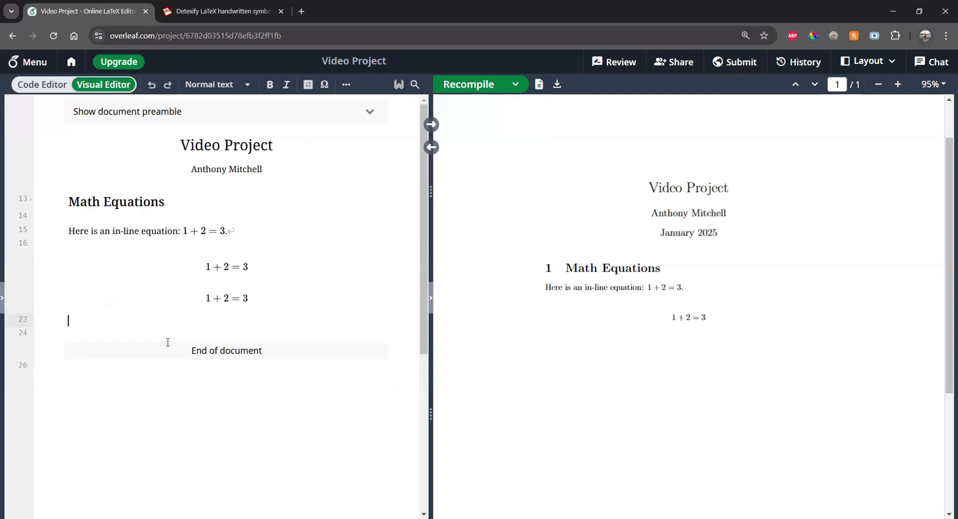
{"action": "left_click", "coordinate": [215, 267]}
{"action": "left_click", "coordinate": [222, 320]}
{"action": "left_click", "coordinate": [476, 87]}
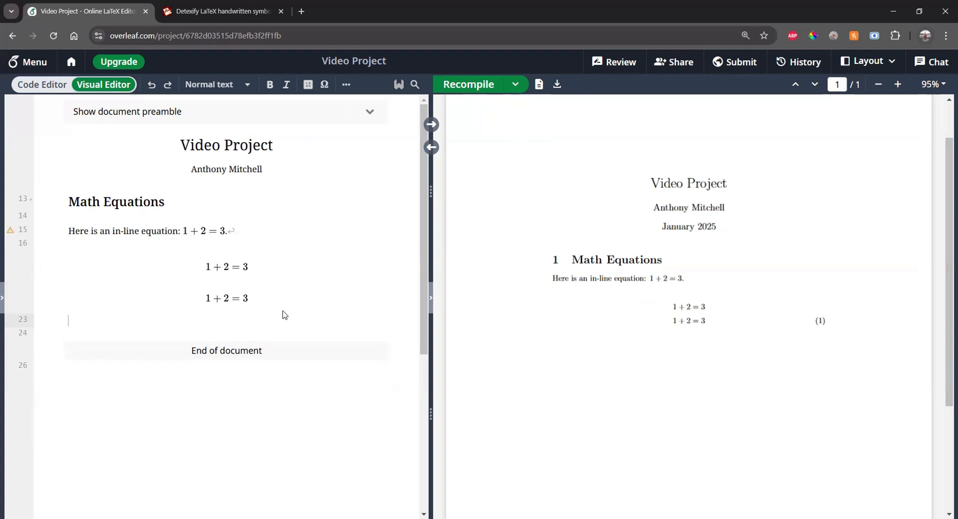
Add the label "first equation" to the equation environment, right after its \begin{equation}
{"action": "left_click", "coordinate": [241, 301]}
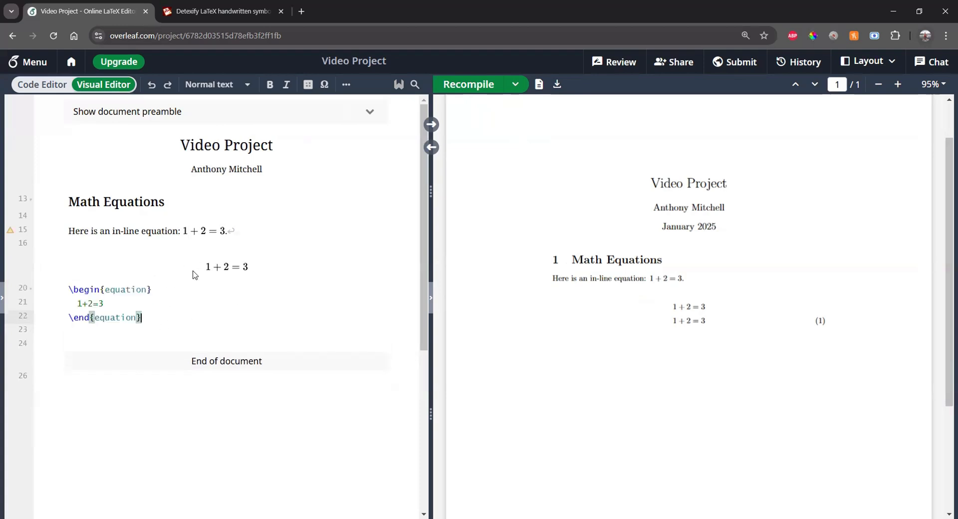
{"action": "left_click", "coordinate": [160, 287]}
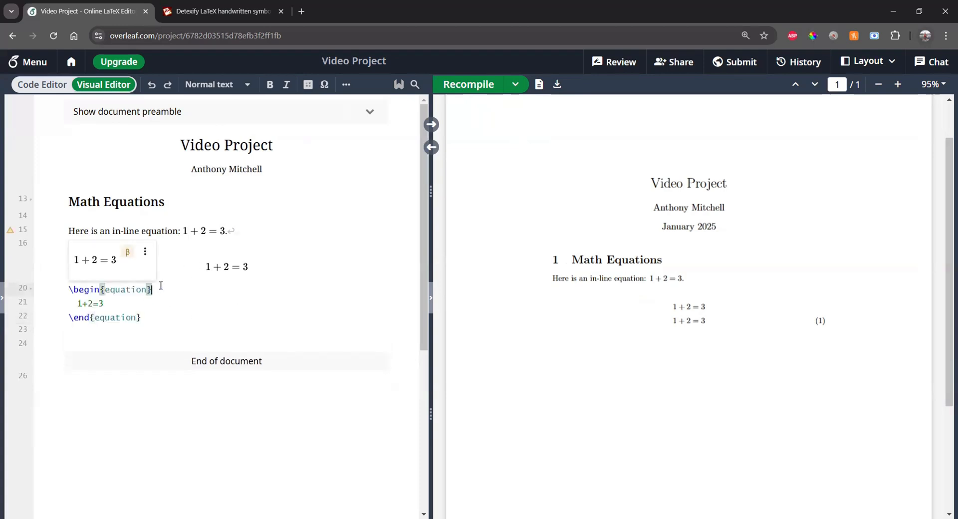
{"action": "type", "text": "\\la"}
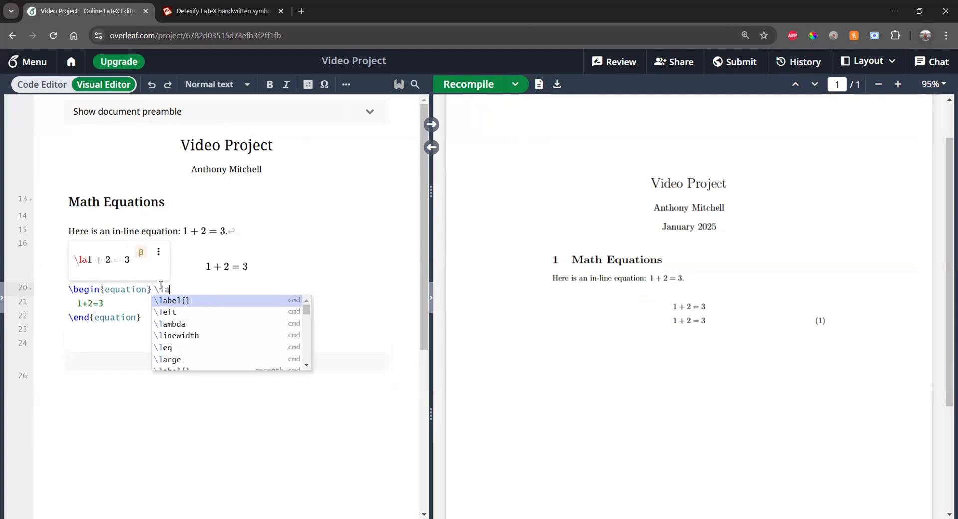
{"action": "key", "text": "Return"}
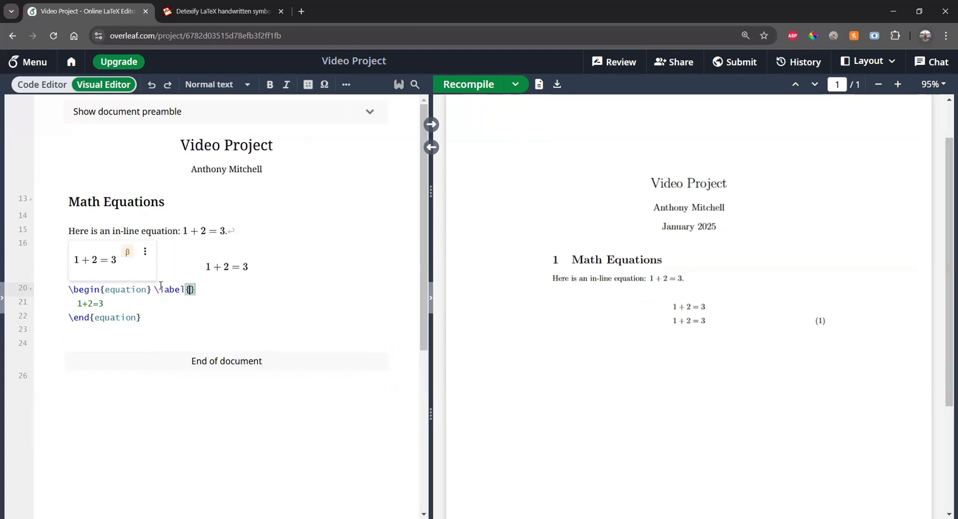
{"action": "type", "text": "first eqa"}
{"action": "key", "text": "BackSpace"}
{"action": "type", "text": "uation"}
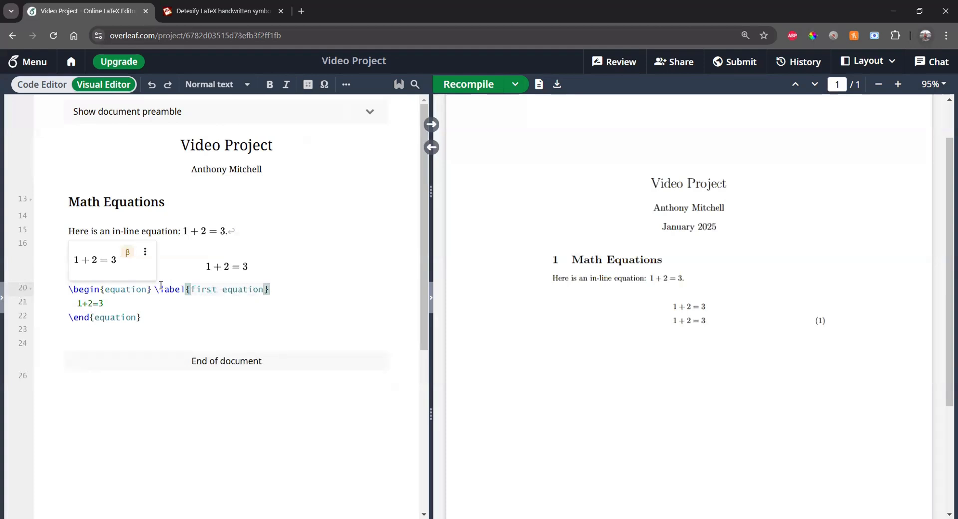
Write "See equation \ref{first equation}." below the labelled equation and recompile the document
{"action": "key", "text": "Down"}
{"action": "key", "text": "Down"}
{"action": "key", "text": "Down"}
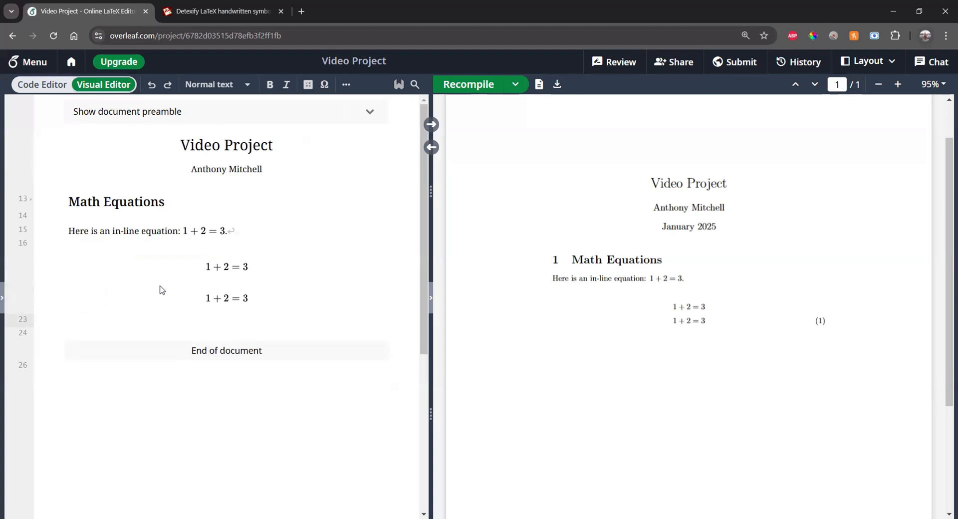
{"action": "type", "text": "see equation \\ref"}
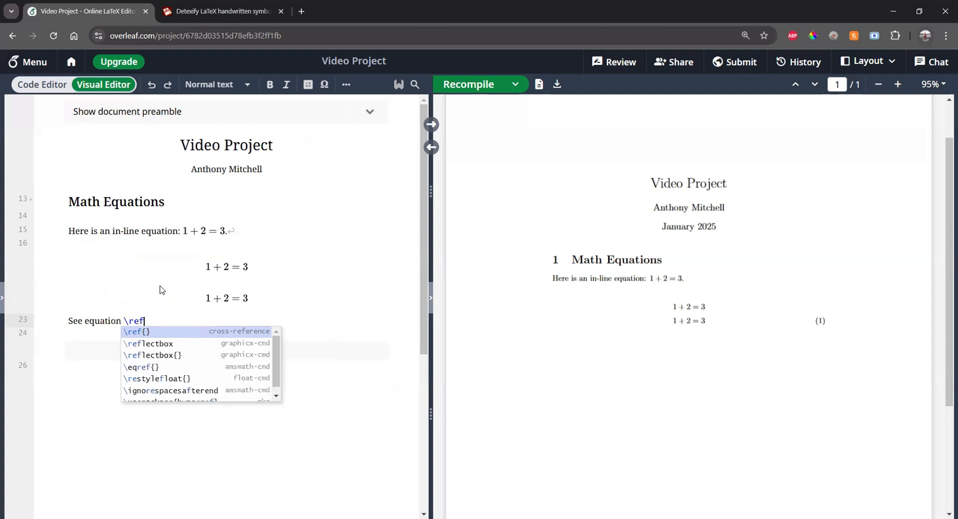
{"action": "key", "text": "Return"}
{"action": "key", "text": "Return"}
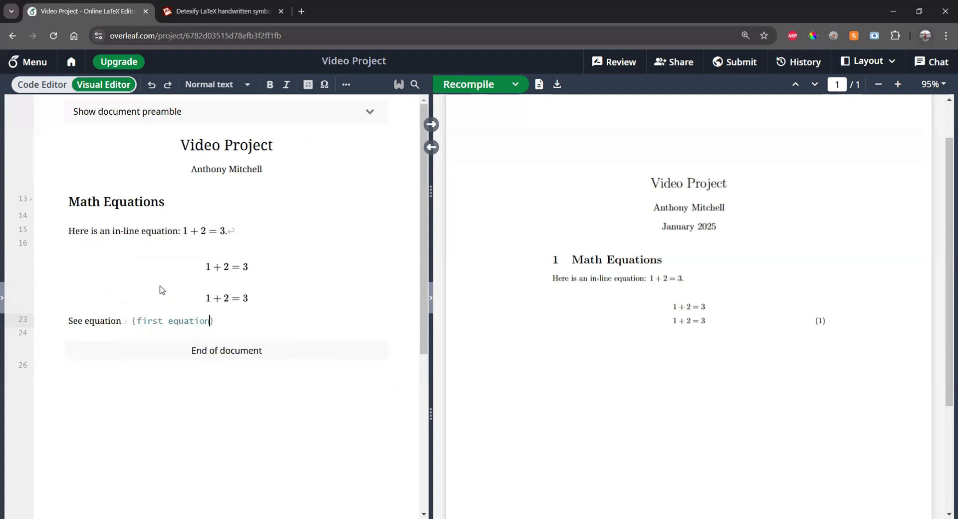
{"action": "key", "text": "Down"}
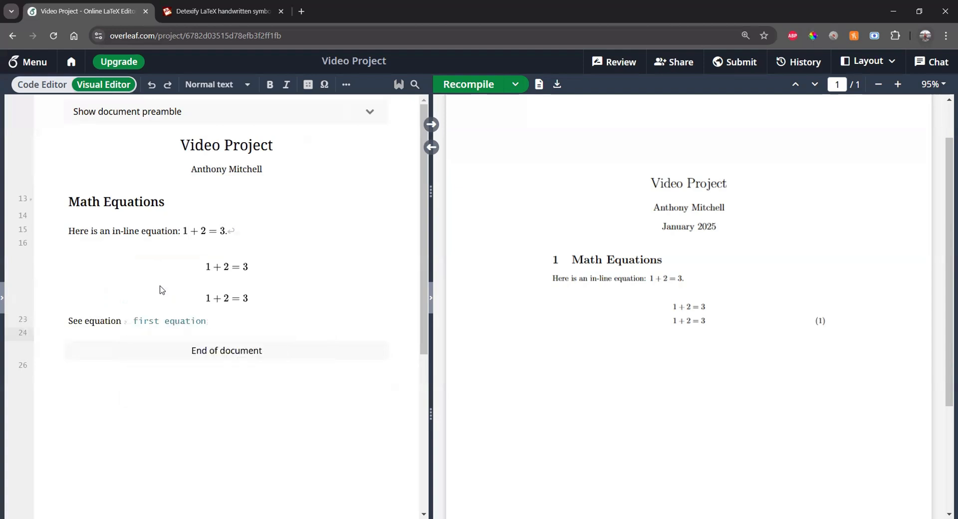
{"action": "key", "text": "Up"}
{"action": "key", "text": "End"}
{"action": "type", "text": "."}
{"action": "left_click", "coordinate": [93, 332]}
{"action": "left_click", "coordinate": [490, 85]}
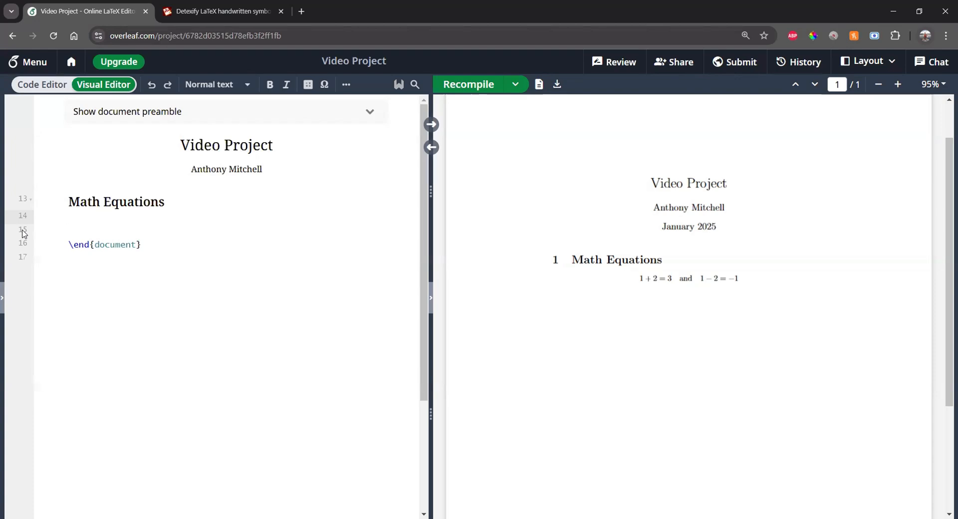
Start an empty display equation with \[ and \] on separate lines, one blank line below the Math Equations heading
{"action": "key", "text": "Return"}
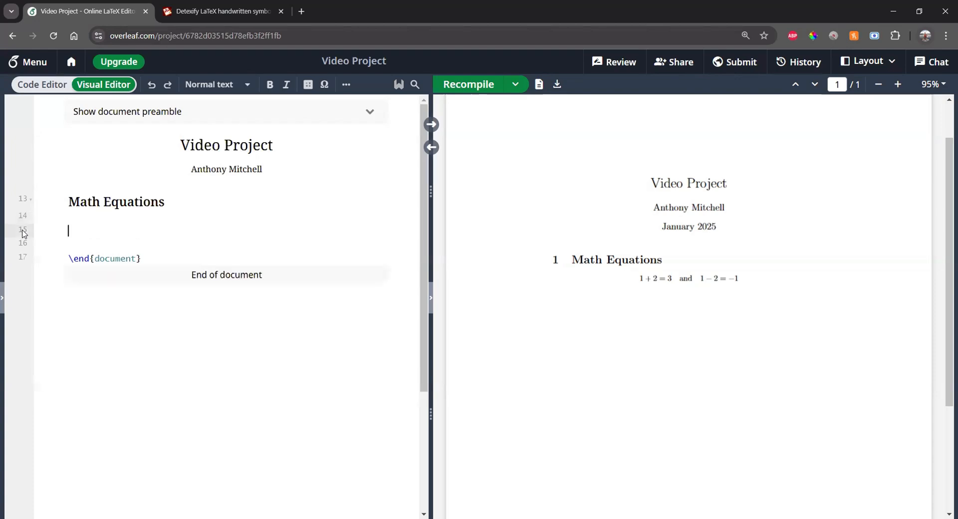
{"action": "type", "text": "\\["}
{"action": "key", "text": "Return"}
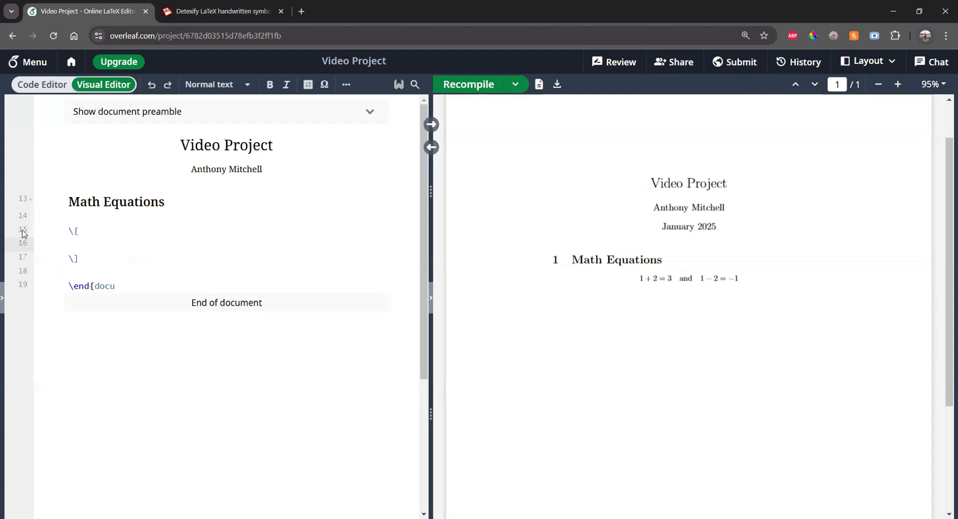
Enter \delta inside the display equation and change it to the capital letter command \Delta
{"action": "type", "text": "\\"}
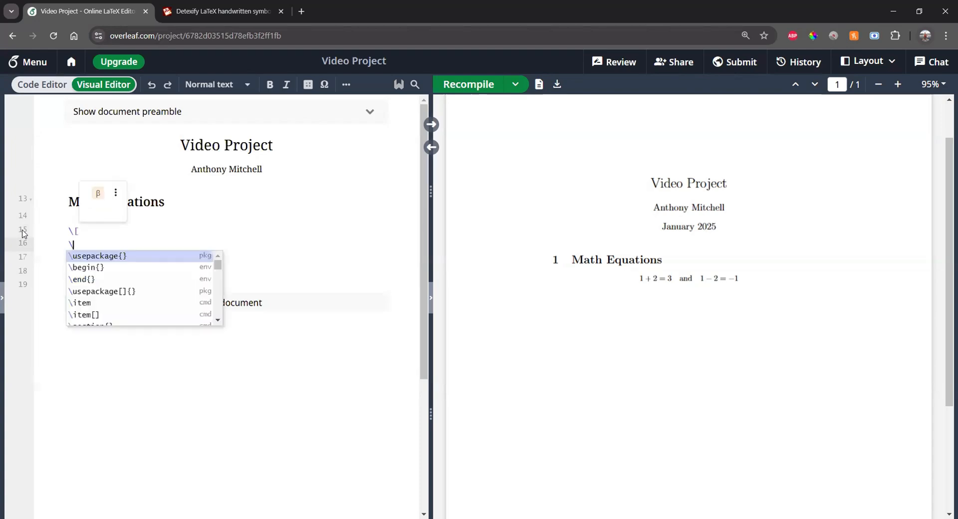
{"action": "type", "text": "delta"}
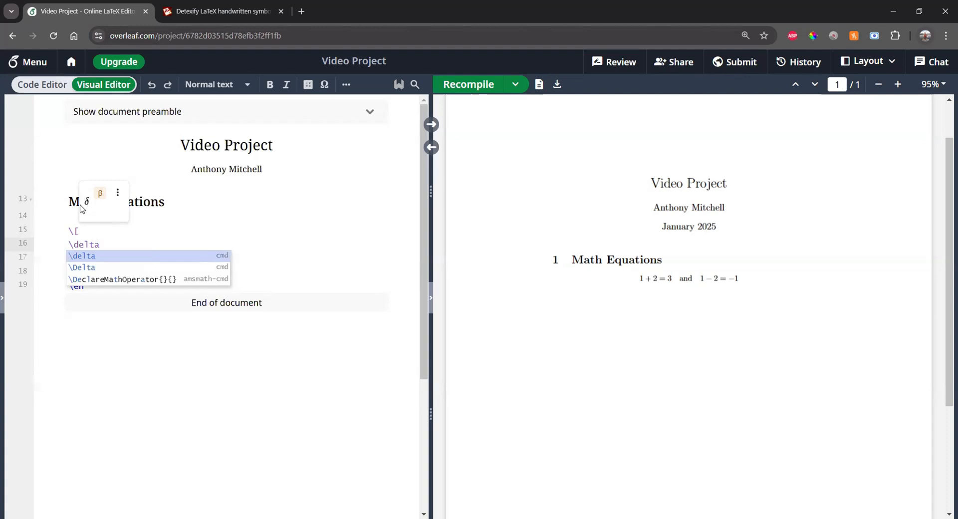
{"action": "left_click", "coordinate": [79, 245]}
{"action": "key", "text": "BackSpace"}
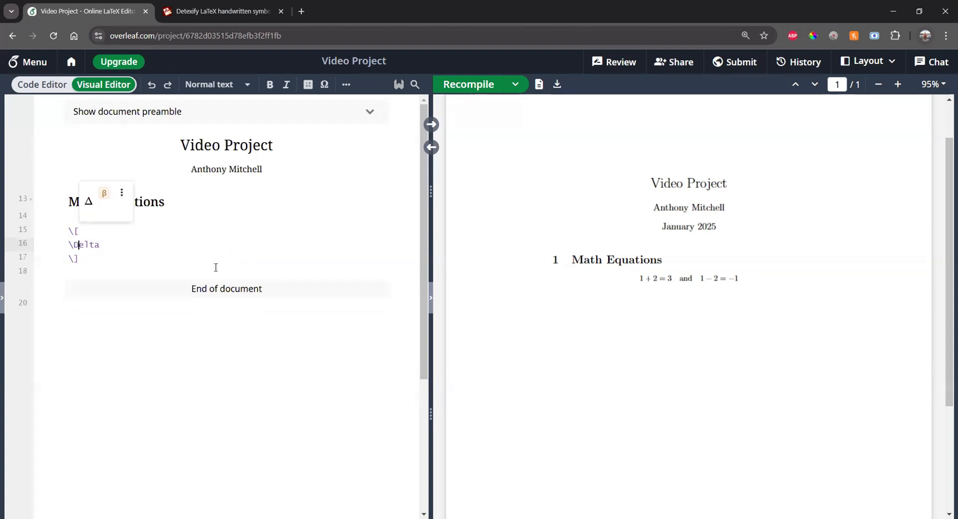
{"action": "type", "text": "D"}
Try appending L directly to \Delta, and clear the equation's content
{"action": "left_click", "coordinate": [114, 243]}
{"action": "type", "text": "L"}
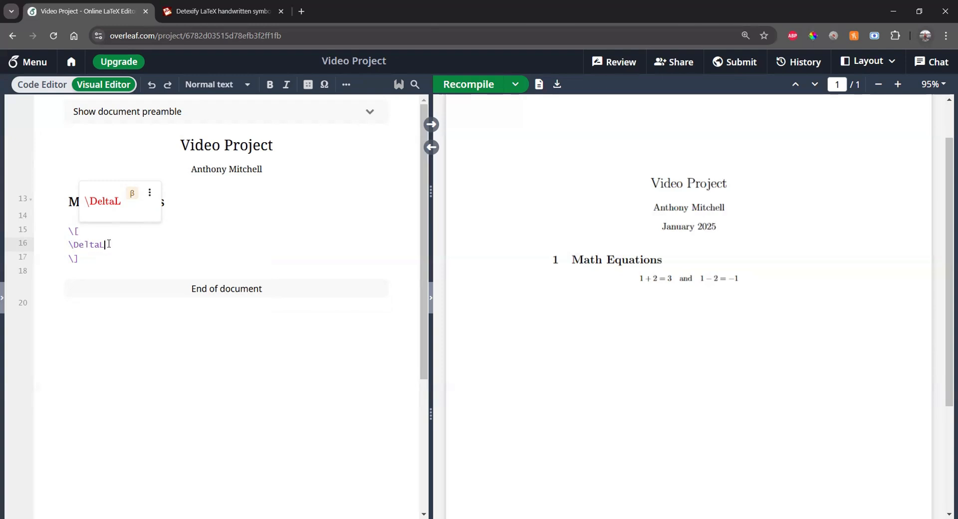
{"action": "left_click_drag", "start_coordinate": [108, 243], "coordinate": [69, 245]}
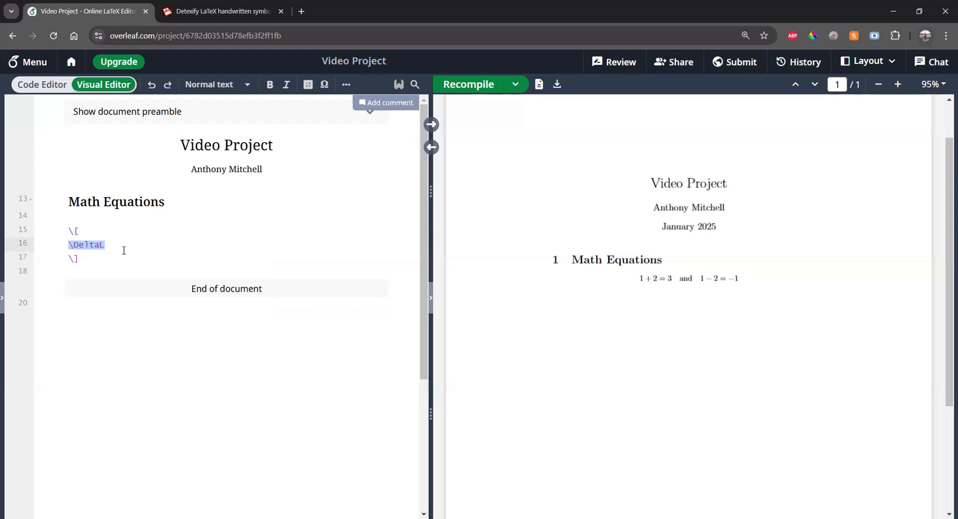
{"action": "key", "text": "BackSpace"}
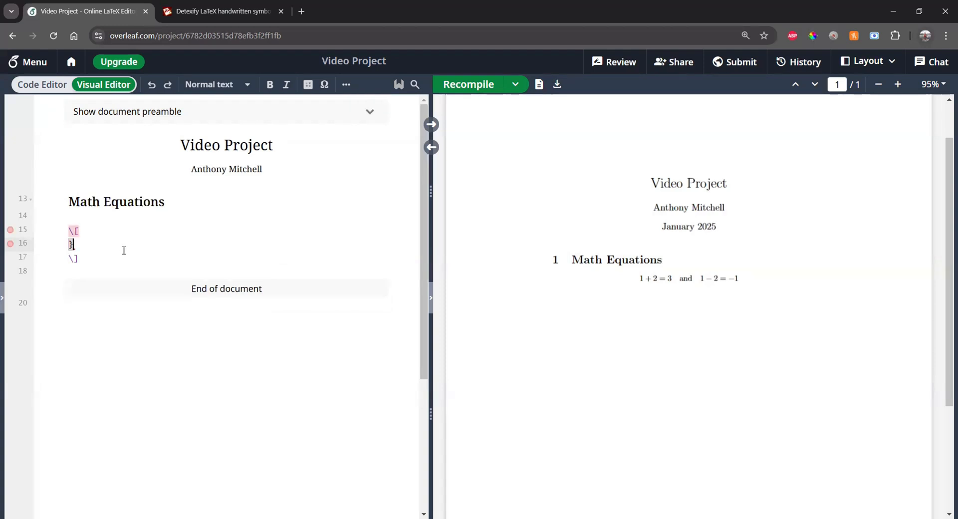
Enter {\Delta}L inside the display equation, with braces separating the symbol command from the L, and highlight the braced part
{"action": "type", "text": "{}"}
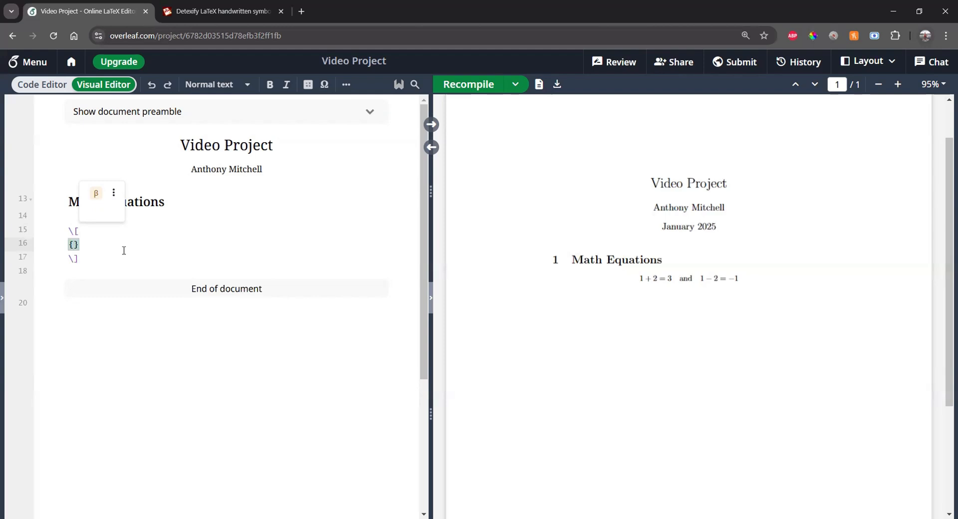
{"action": "type", "text": "\\"}
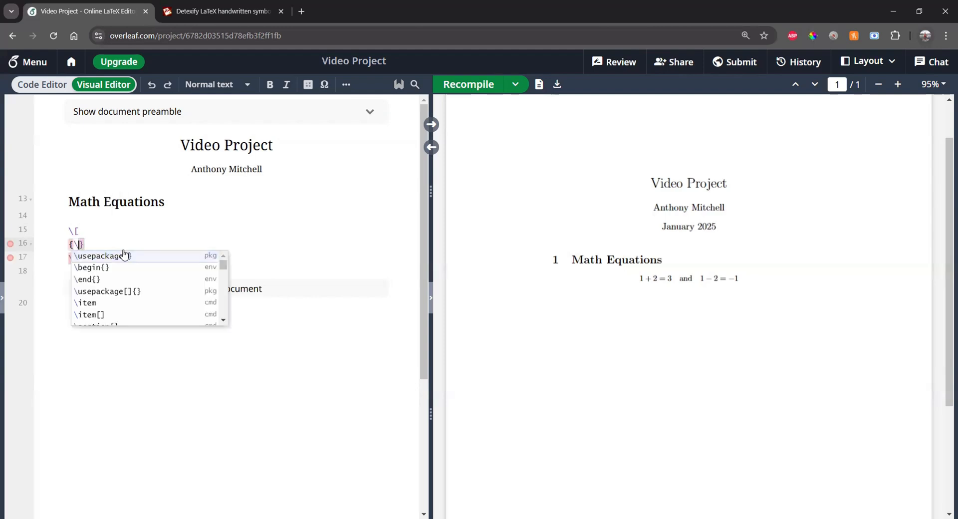
{"action": "type", "text": "Delta"}
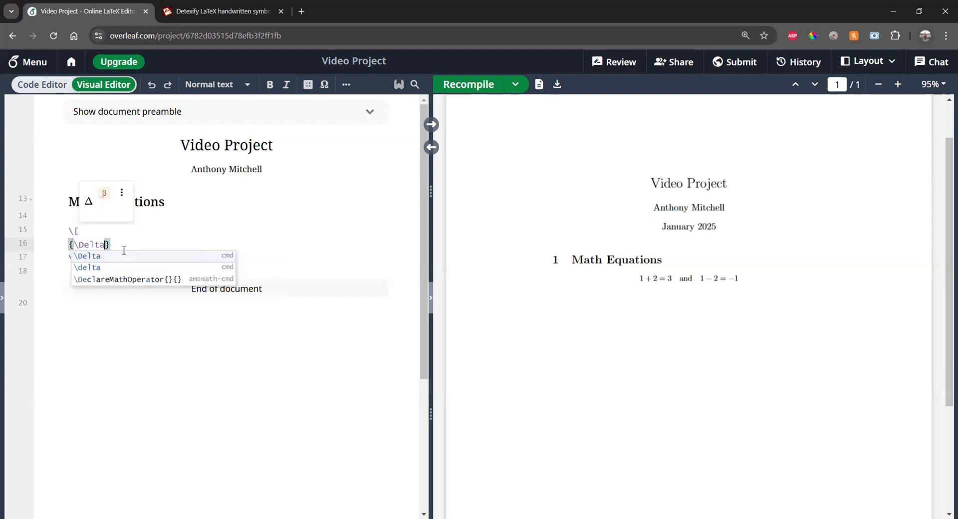
{"action": "left_click", "coordinate": [124, 249]}
{"action": "type", "text": "L"}
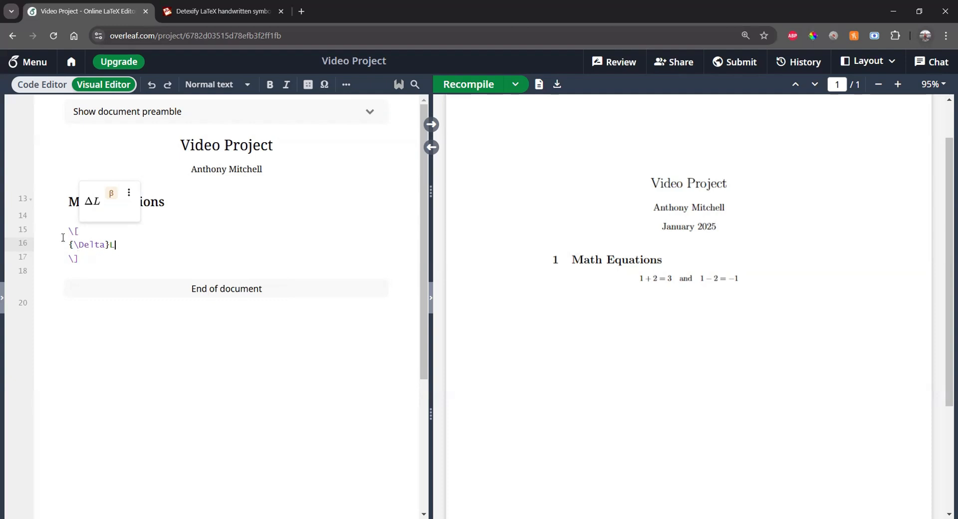
{"action": "left_click_drag", "start_coordinate": [69, 245], "coordinate": [109, 244]}
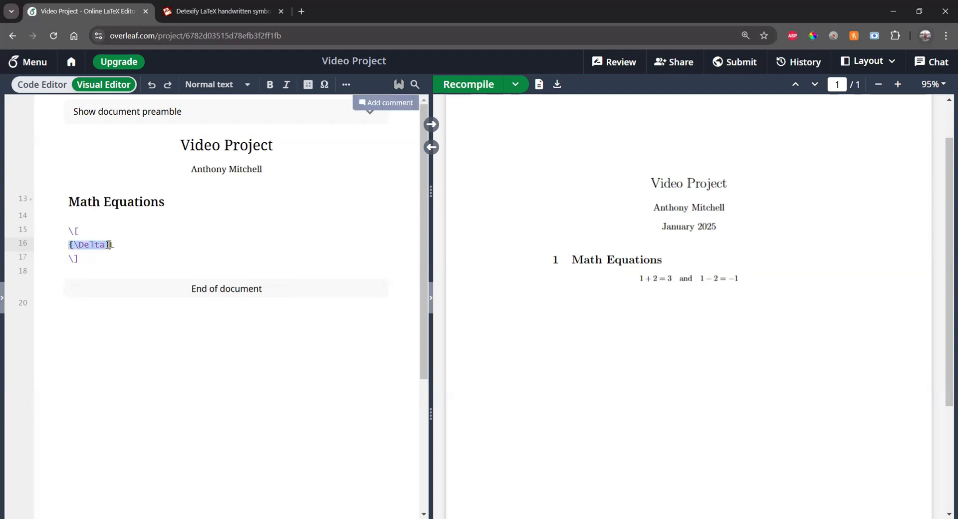
Replace {\Delta}L in the display equation with \pi and check how the equation renders
{"action": "left_click", "coordinate": [125, 245]}
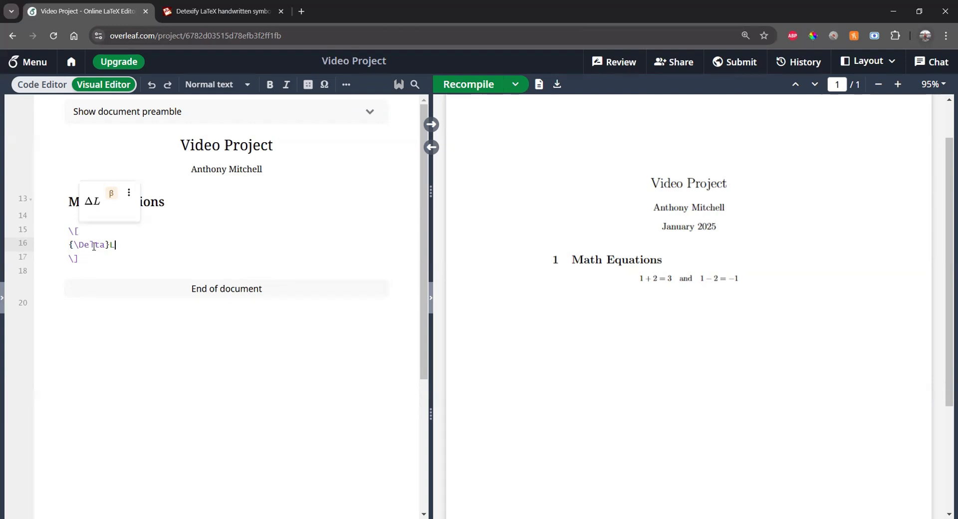
{"action": "left_click_drag", "start_coordinate": [115, 245], "coordinate": [69, 244]}
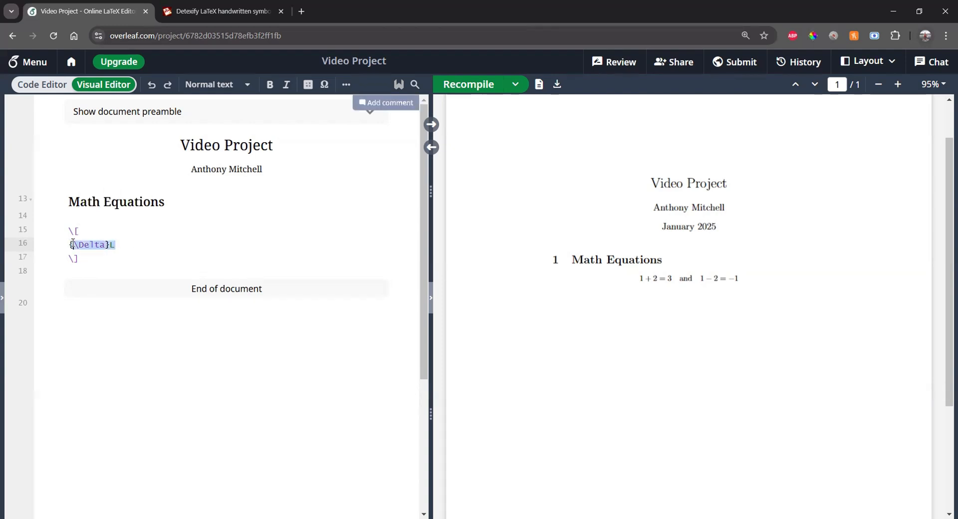
{"action": "type", "text": "\\pi"}
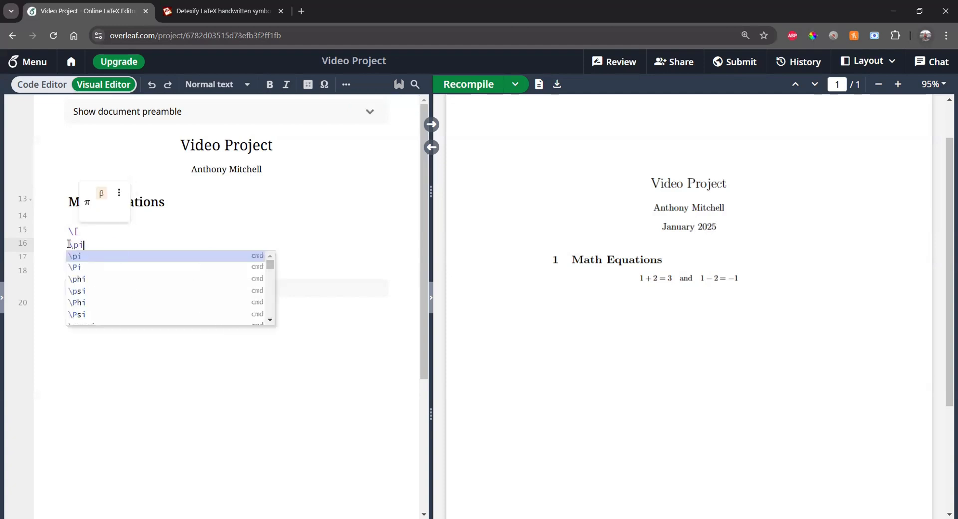
{"action": "left_click", "coordinate": [144, 214]}
{"action": "left_click", "coordinate": [234, 240]}
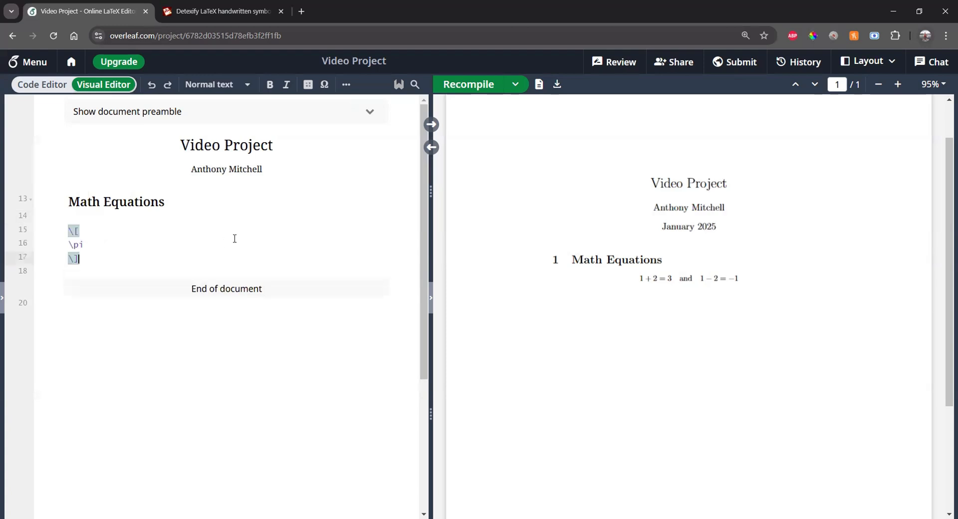
Change the \pi command in the display equation to \epsilon and clear the equation's content
{"action": "left_click_drag", "start_coordinate": [94, 242], "coordinate": [75, 247]}
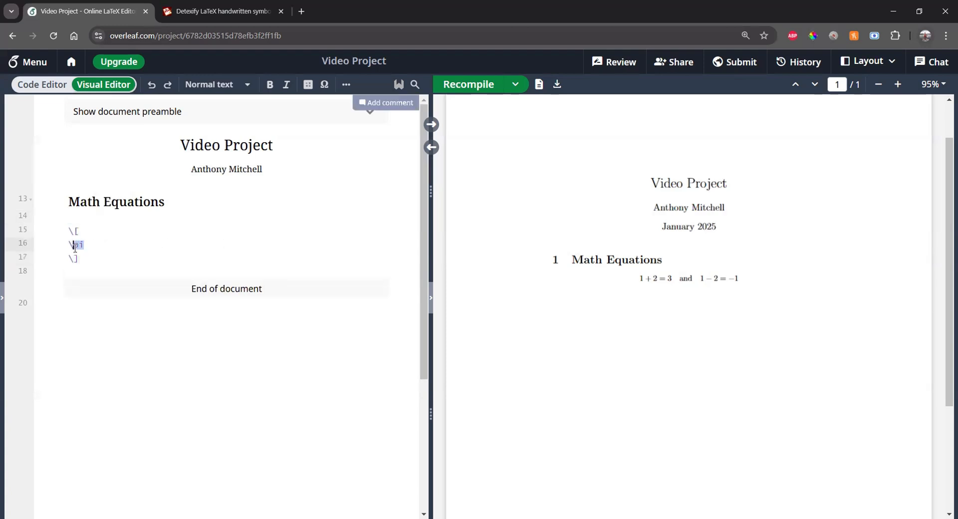
{"action": "type", "text": "epsilon"}
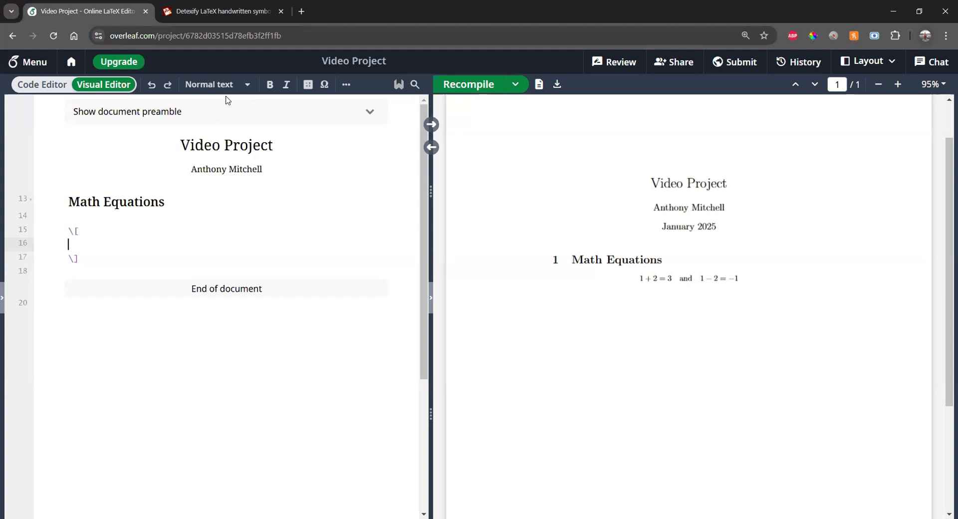
Switch to Detexify, sketch a handwritten rho symbol in the drawing area, and copy the matching \rho command
{"action": "left_click", "coordinate": [216, 14]}
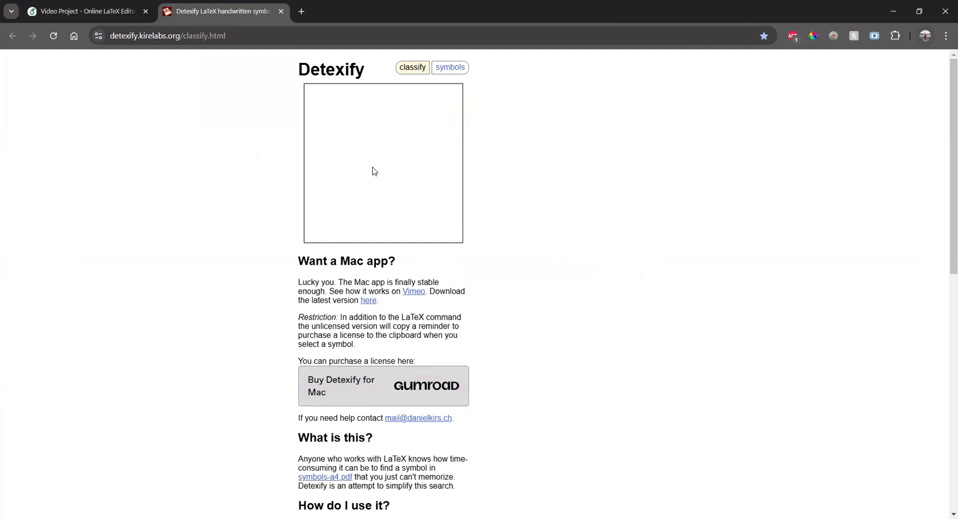
{"action": "mouse_move", "coordinate": [369, 169]}
{"action": "left_mouse_down"}
{"action": "mouse_move", "coordinate": [387, 153]}
{"action": "mouse_move", "coordinate": [368, 168]}
{"action": "mouse_move", "coordinate": [360, 200]}
{"action": "left_mouse_up"}
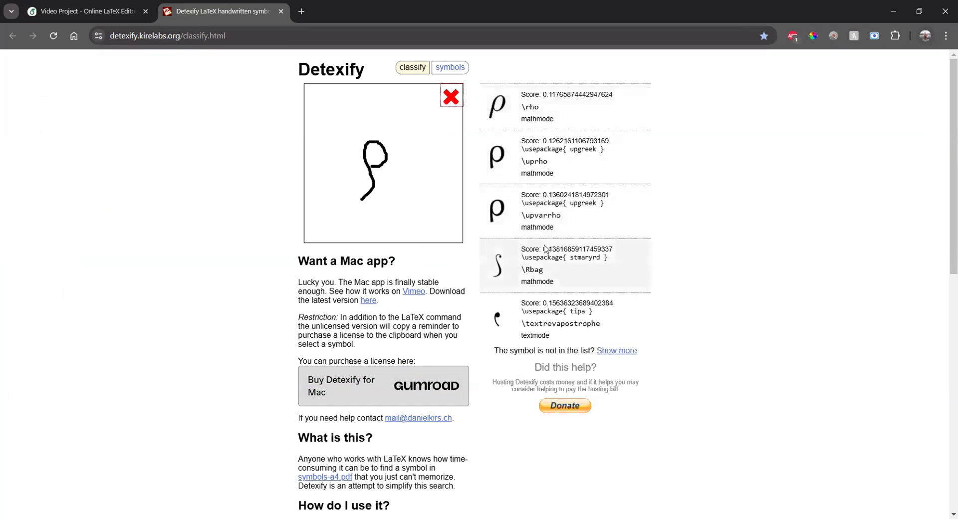
{"action": "left_click_drag", "start_coordinate": [542, 109], "coordinate": [521, 108]}
{"action": "key", "text": "ctrl+c"}
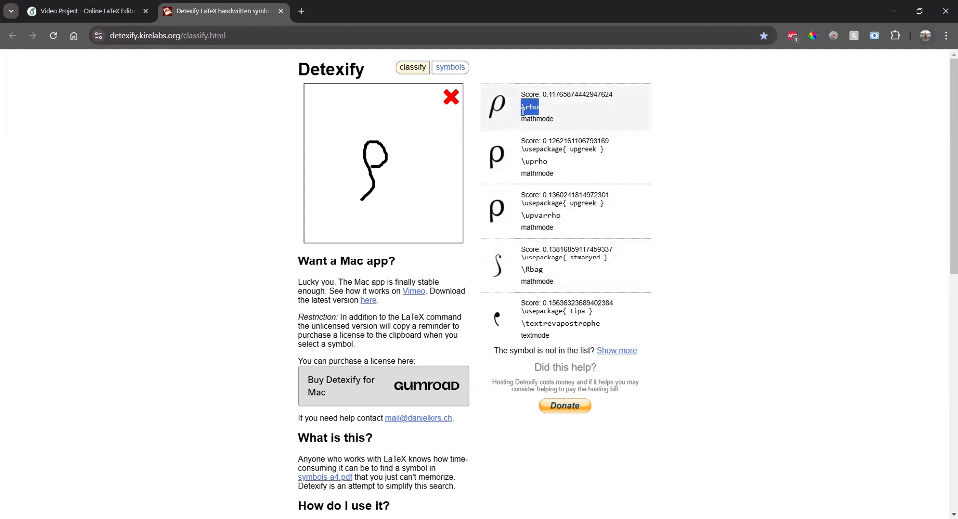
Switch back to the Overleaf project, paste \rho into the empty display equation and check its rendering
{"action": "left_click", "coordinate": [125, 15]}
{"action": "key", "text": "ctrl+v"}
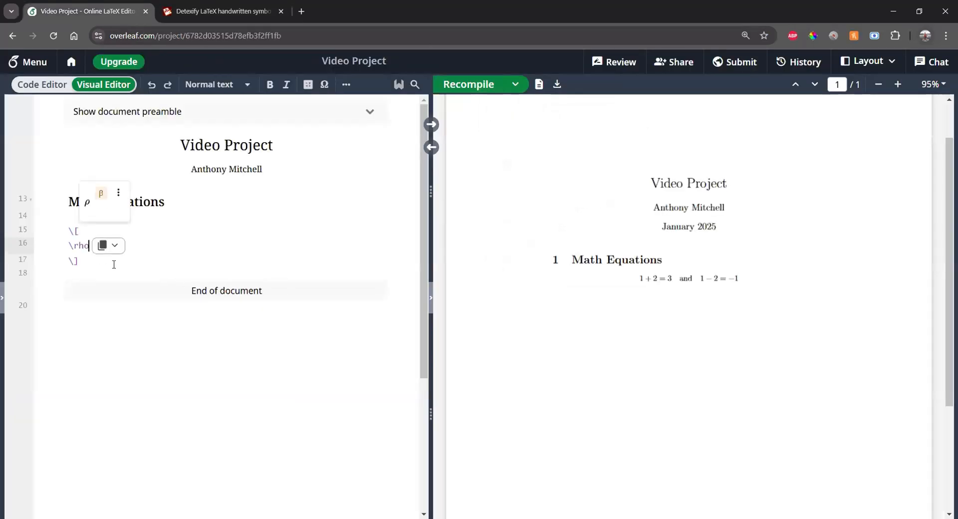
{"action": "left_click", "coordinate": [97, 279]}
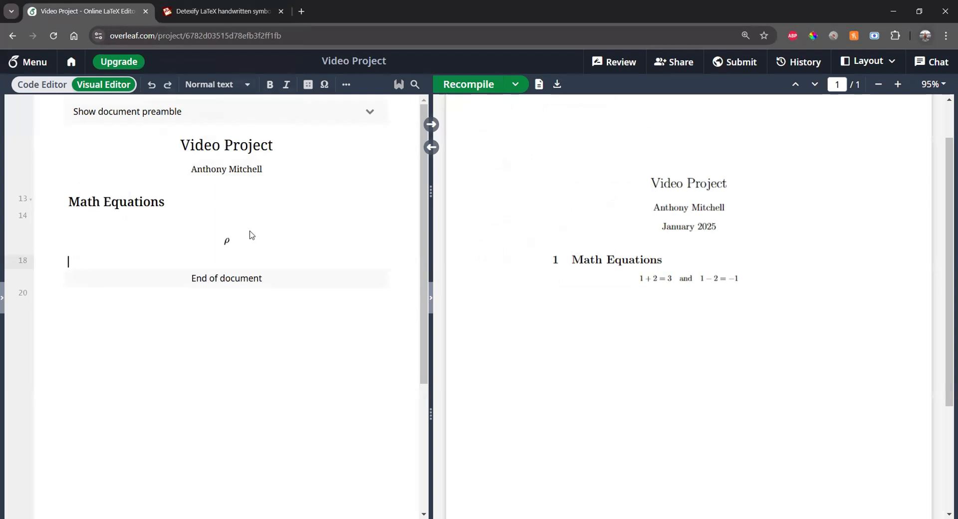
{"action": "left_click", "coordinate": [264, 244]}
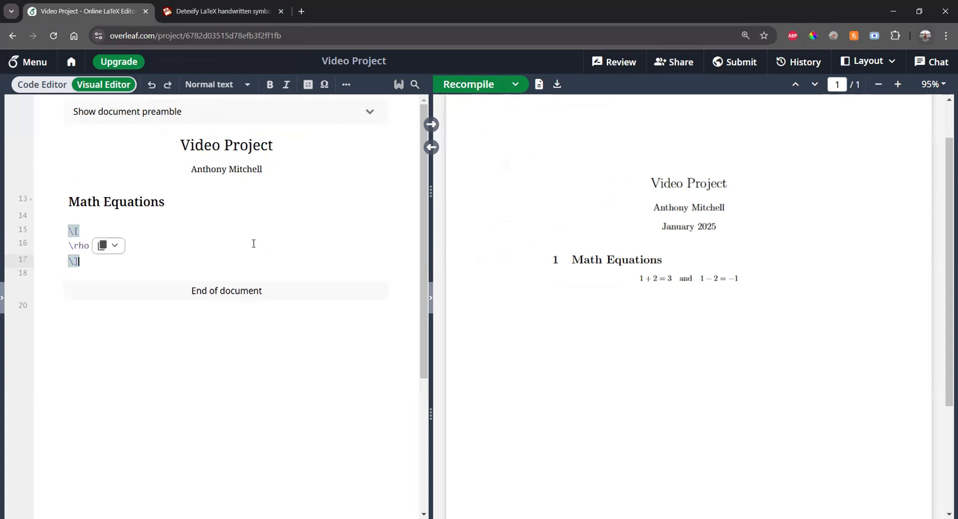
Wrap the \rho command in the display equation in braces as {\rho}
{"action": "double_click", "coordinate": [81, 245]}
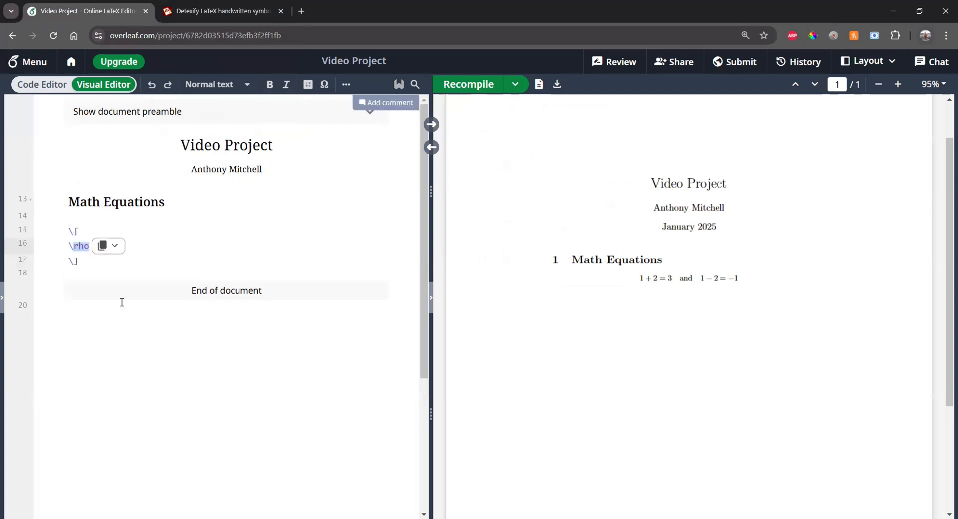
{"action": "key", "text": "Right"}
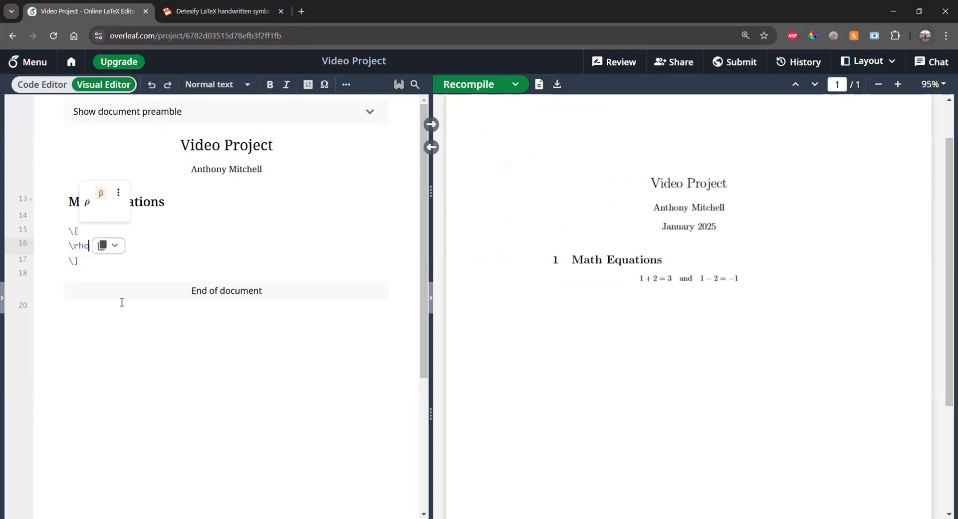
{"action": "type", "text": "}"}
{"action": "key", "text": "Left"}
{"action": "key", "text": "Left"}
{"action": "key", "text": "Left"}
{"action": "key", "text": "Left"}
{"action": "key", "text": "Left"}
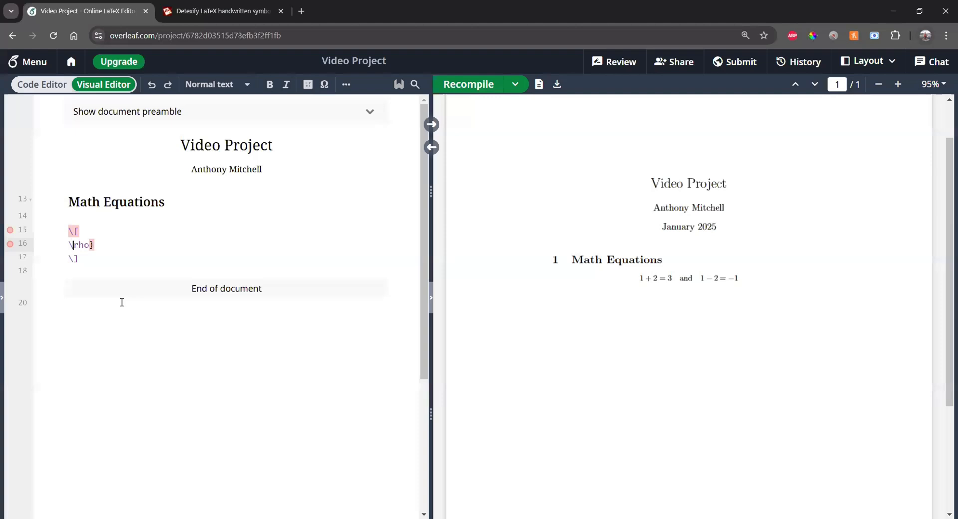
{"action": "type", "text": "{"}
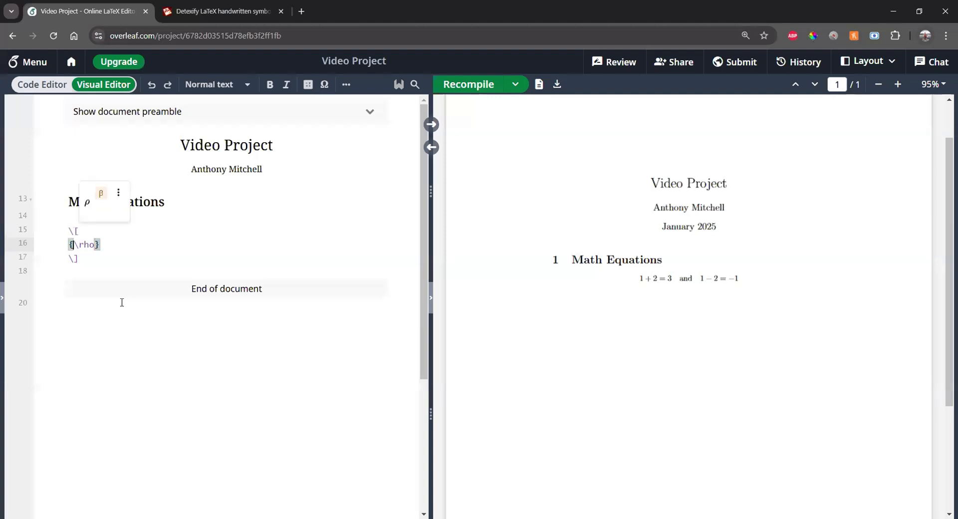
Append the exponent ^2 to {\rho} in the display equation and check how it renders
{"action": "key", "text": "Right"}
{"action": "type", "text": "^"}
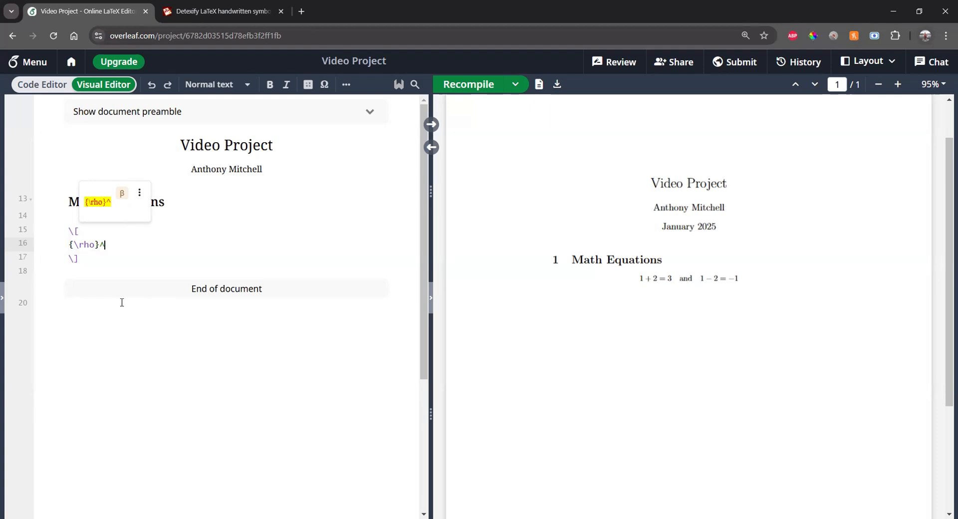
{"action": "type", "text": "2"}
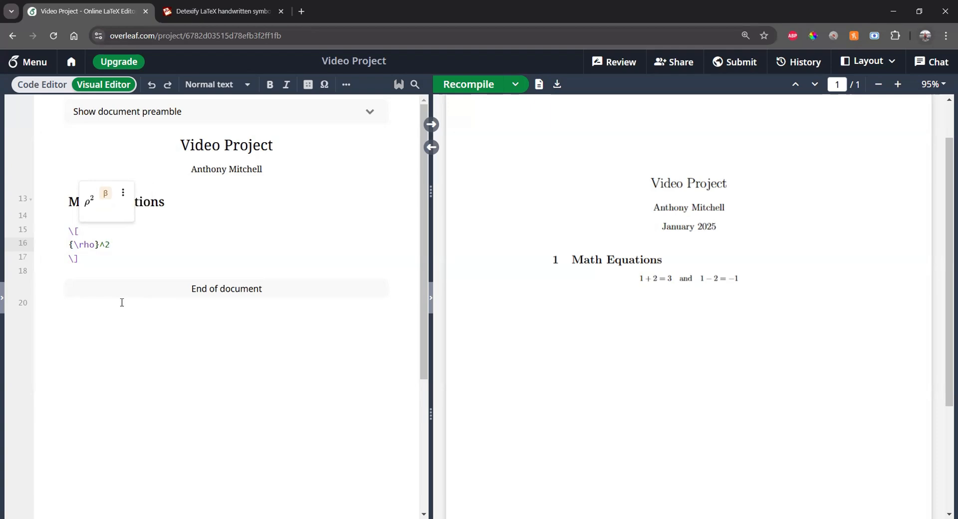
{"action": "left_click", "coordinate": [175, 292]}
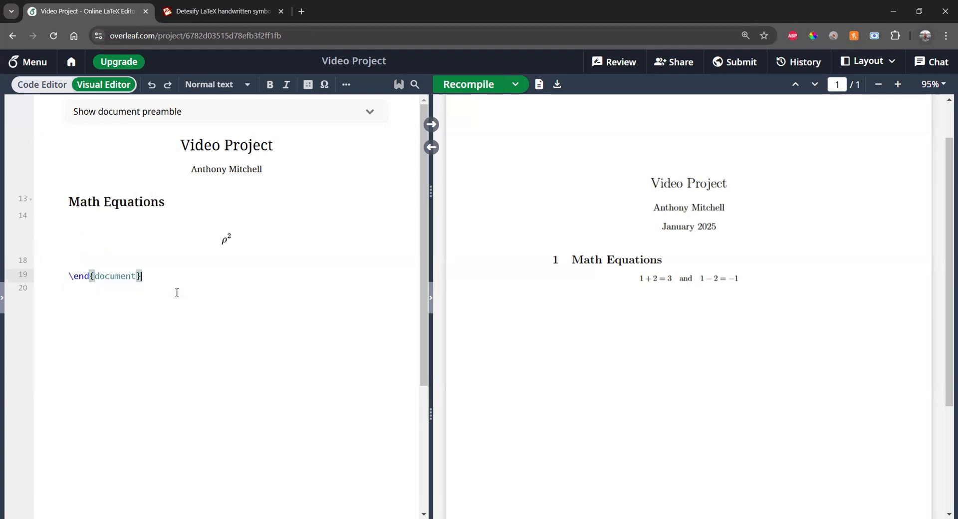
{"action": "left_click", "coordinate": [222, 259]}
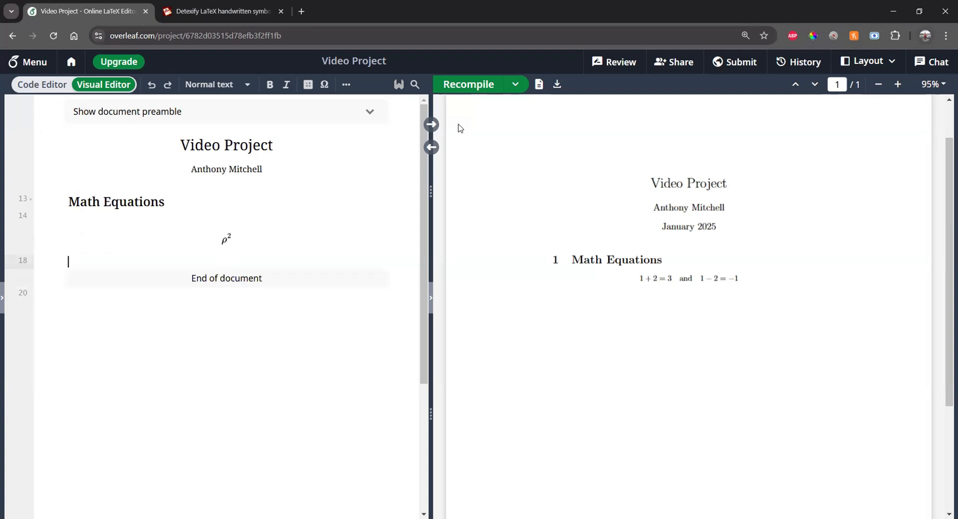
Recompile the document and collapse the PDF preview to widen the editor
{"action": "left_click", "coordinate": [473, 90]}
{"action": "left_click", "coordinate": [431, 298]}
Extend the exponent of {\rho} to 2x grouped in braces, and raise the x to ^2 inside those braces
{"action": "left_click", "coordinate": [497, 256]}
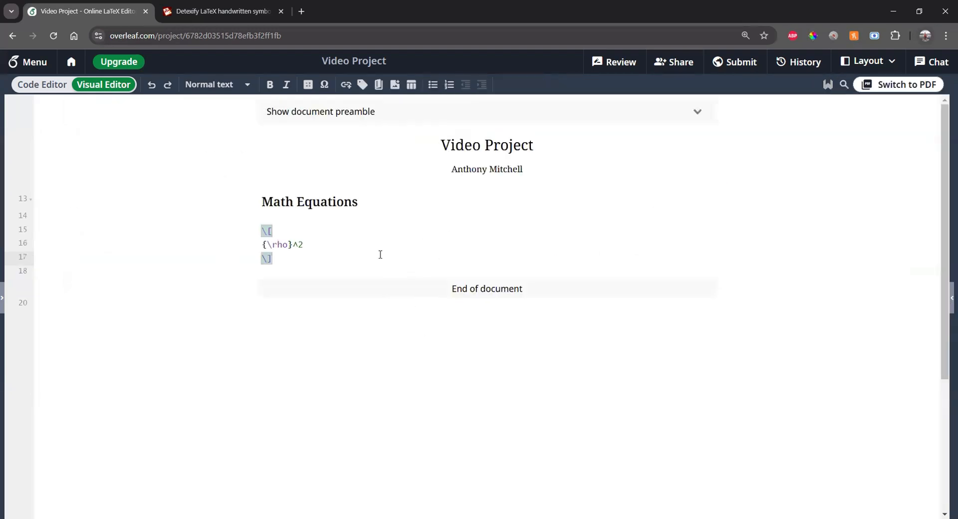
{"action": "left_click", "coordinate": [314, 248]}
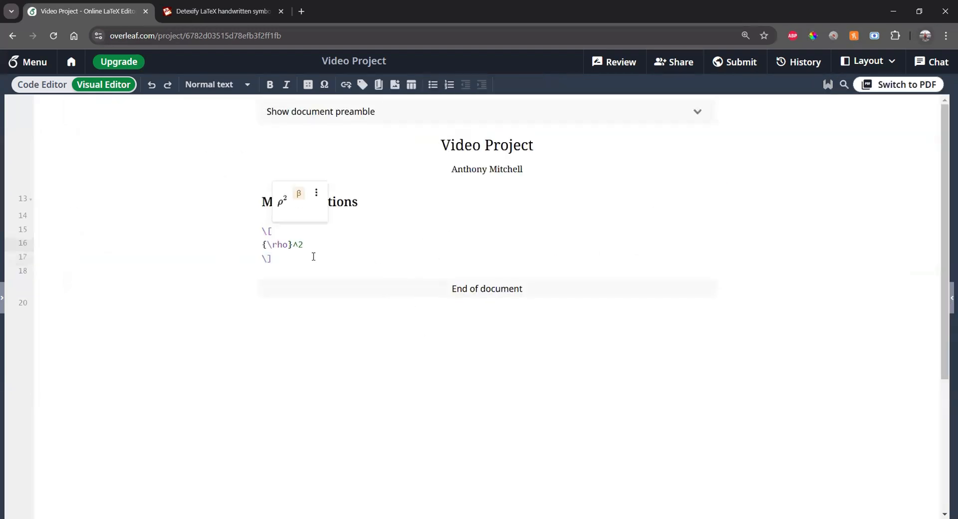
{"action": "type", "text": "x"}
{"action": "type", "text": "{"}
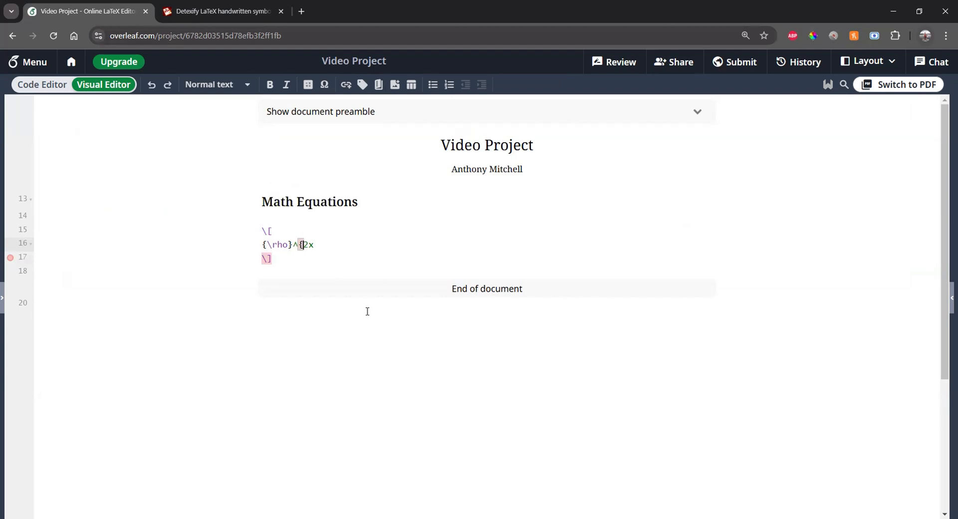
{"action": "key", "text": "End"}
{"action": "type", "text": "}"}
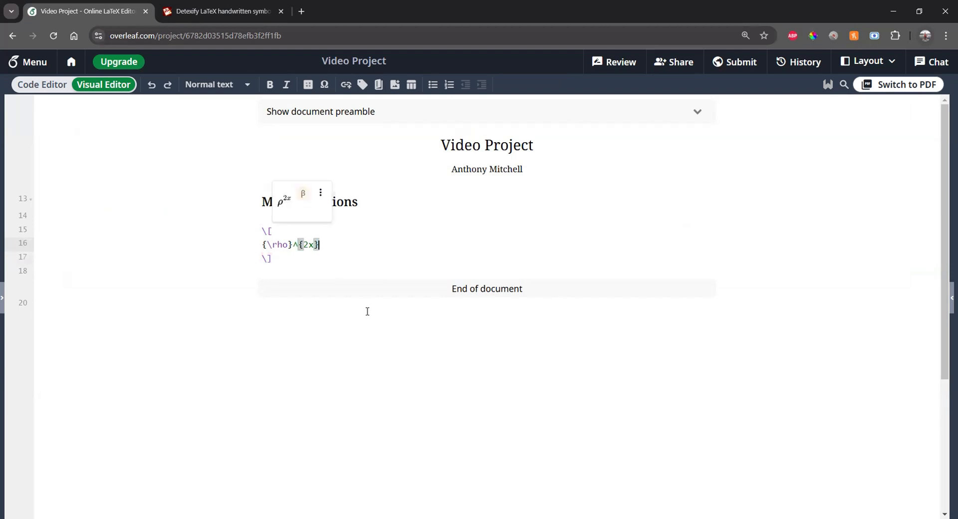
{"action": "left_click", "coordinate": [337, 267]}
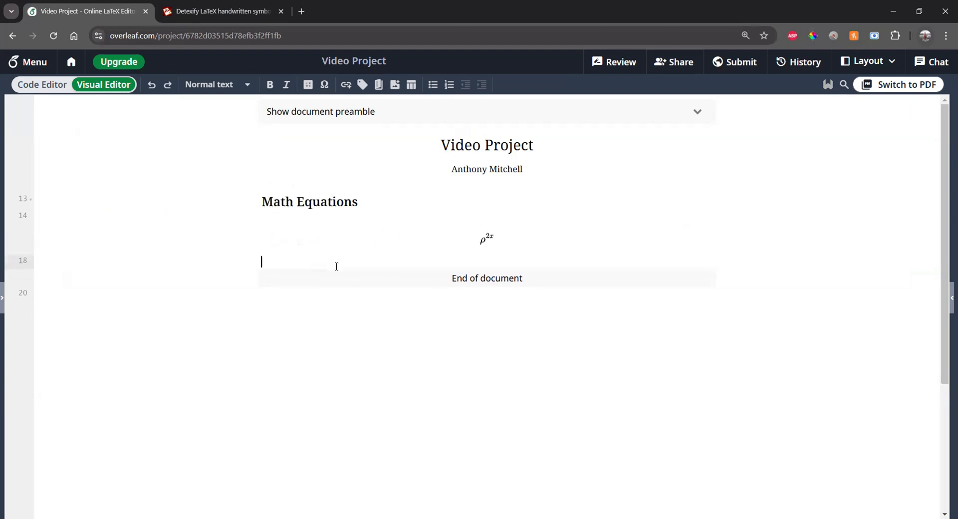
{"action": "left_click", "coordinate": [487, 242]}
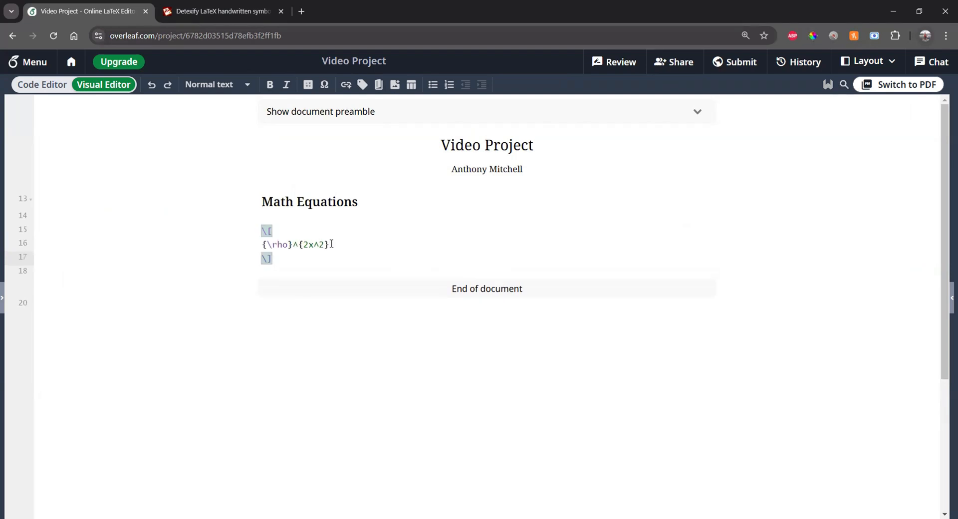
Replace the exponent after {\rho} with the subscript _1 and check how the equation renders
{"action": "left_click_drag", "start_coordinate": [331, 243], "coordinate": [293, 244]}
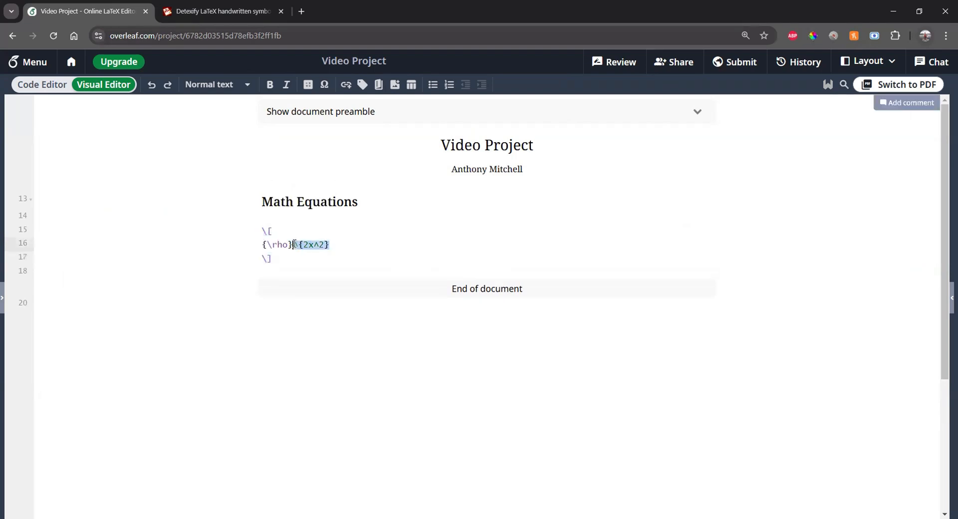
{"action": "key", "text": "BackSpace"}
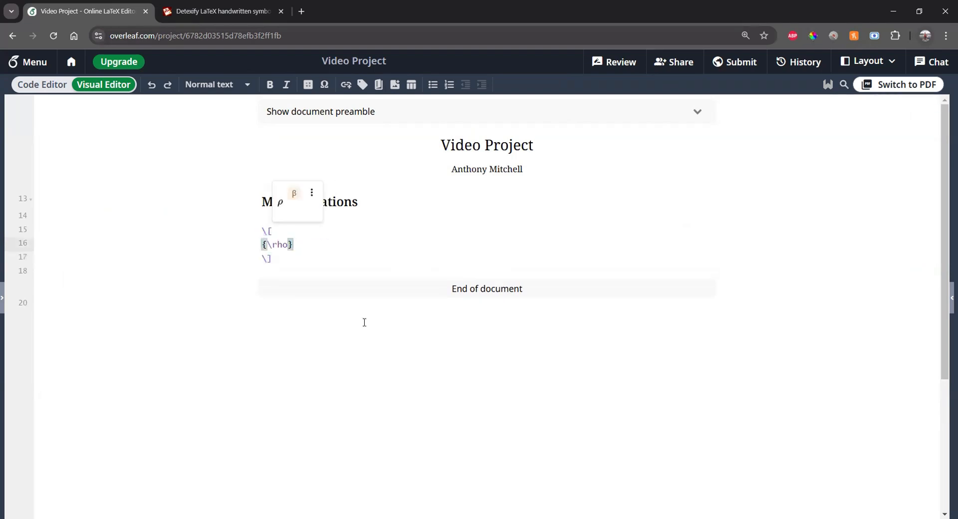
{"action": "type", "text": "_"}
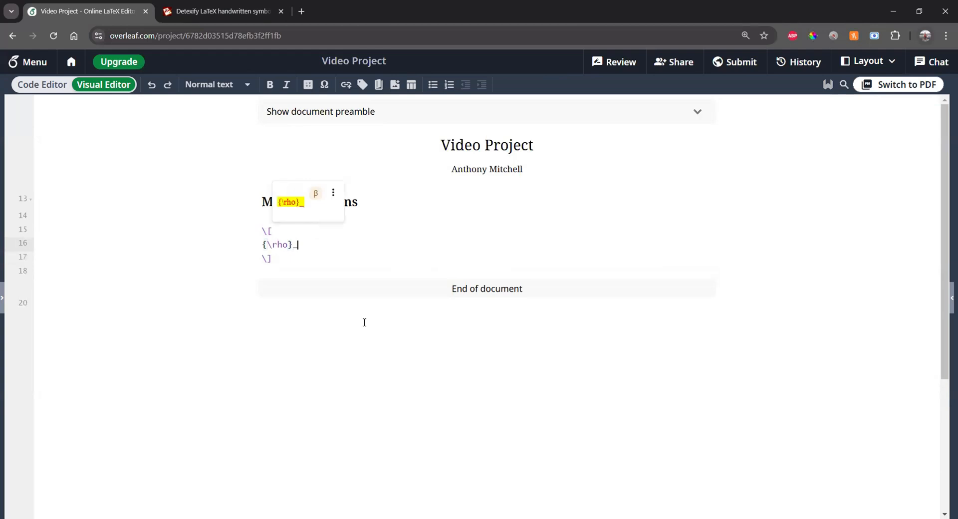
{"action": "type", "text": "1"}
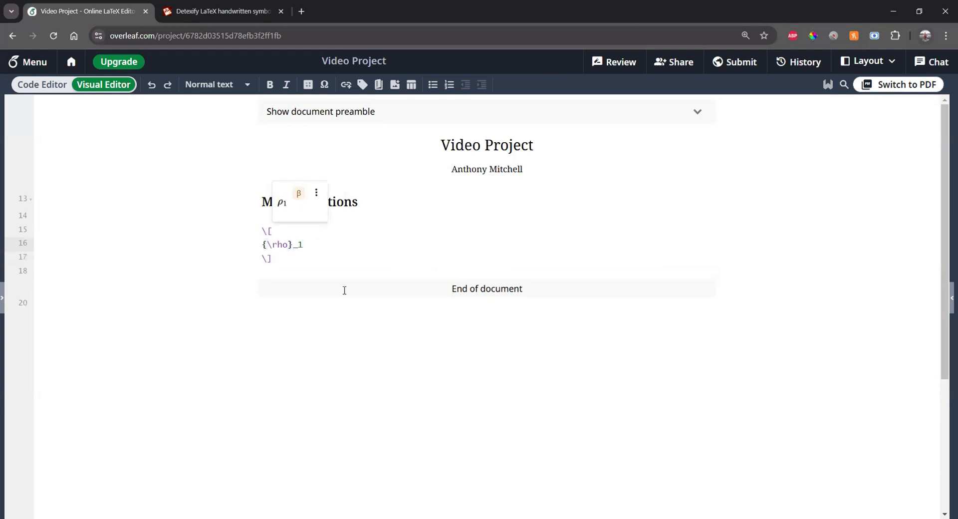
{"action": "left_click", "coordinate": [276, 272]}
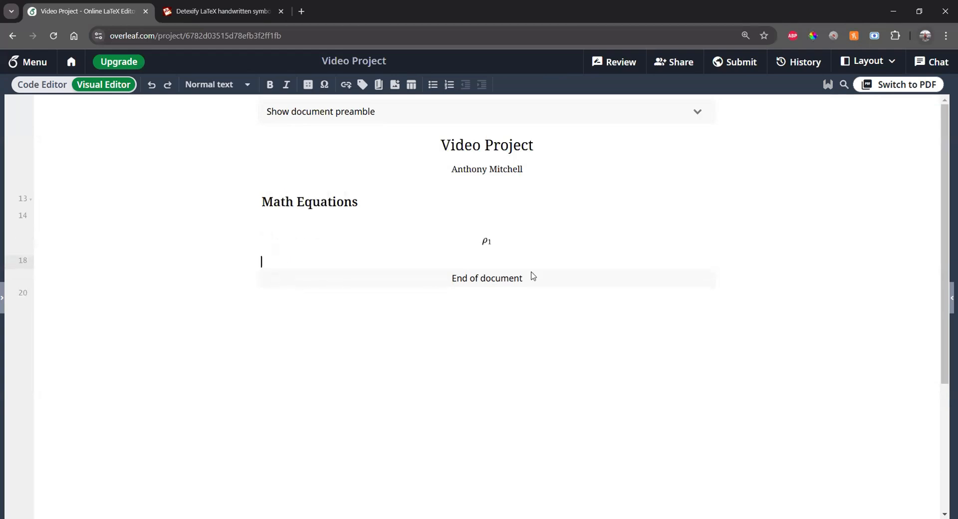
Change the subscript of {\rho} to 1x grouped in braces and check how the equation renders
{"action": "left_click", "coordinate": [334, 241]}
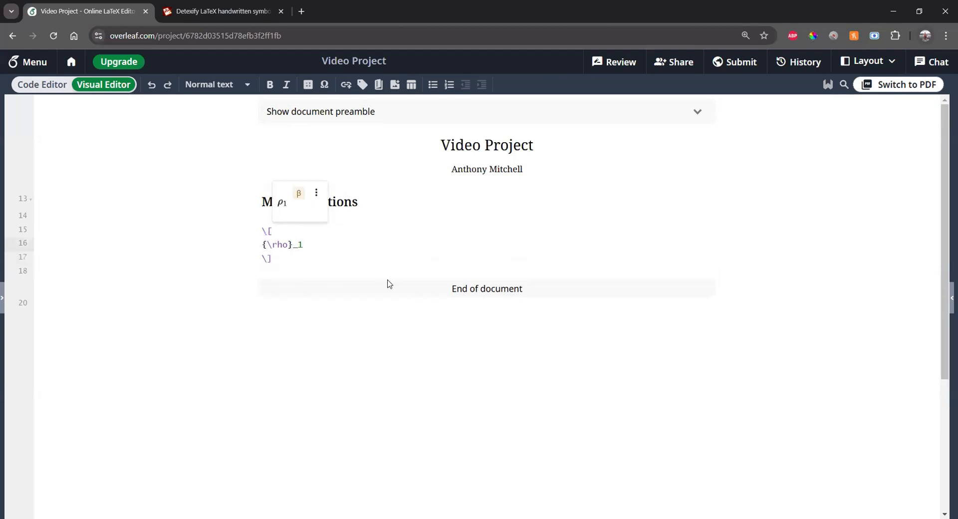
{"action": "key", "text": "BackSpace"}
{"action": "type", "text": "{}1x"}
{"action": "left_click", "coordinate": [295, 271]}
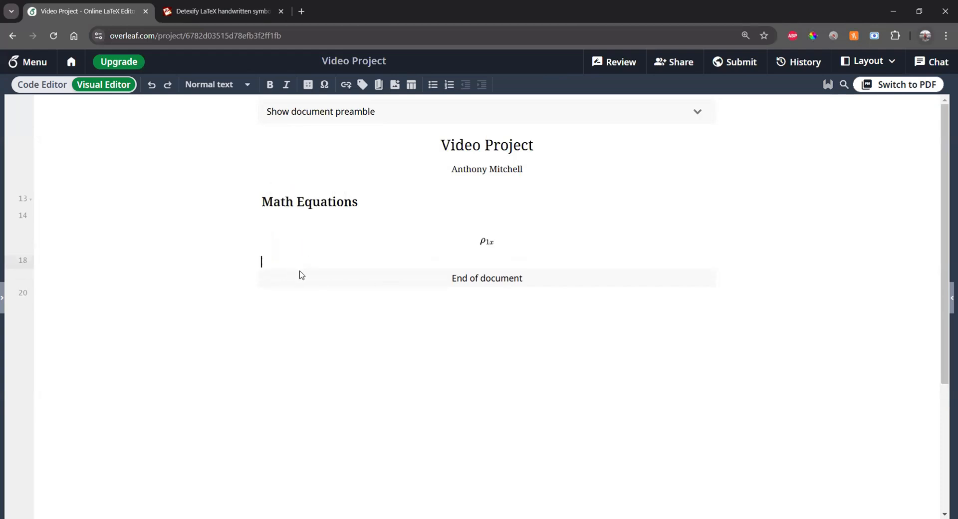
Replace the subscript after {\rho} with =\frac{1}{2} and check how the equation renders
{"action": "left_click", "coordinate": [484, 247]}
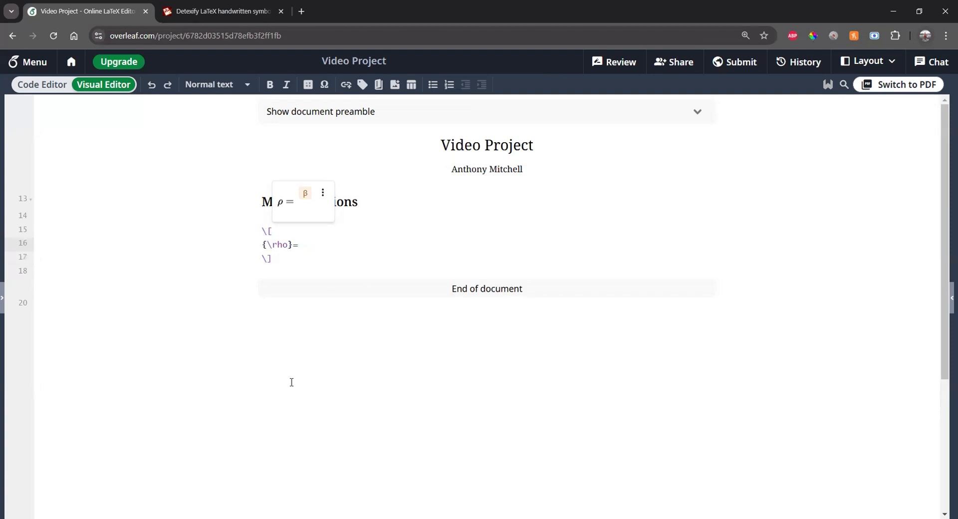
{"action": "type", "text": "\\frac"}
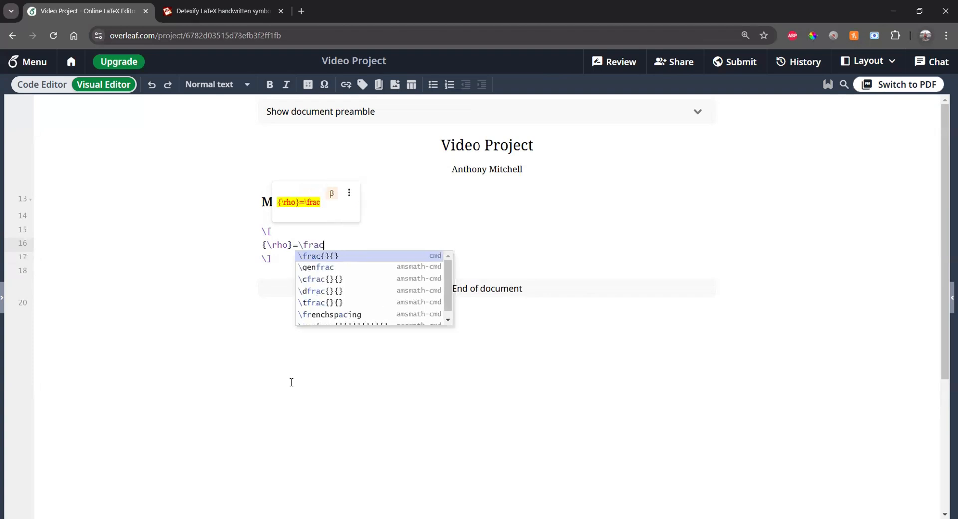
{"action": "key", "text": "Return"}
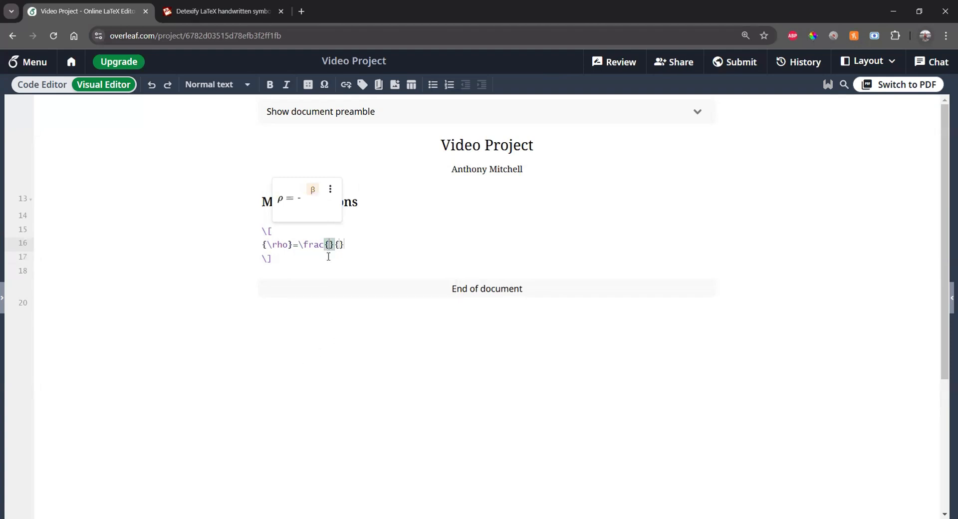
{"action": "key", "text": "Tab"}
{"action": "left_click", "coordinate": [329, 245]}
{"action": "type", "text": "1"}
{"action": "key", "text": "Tab"}
{"action": "type", "text": "2"}
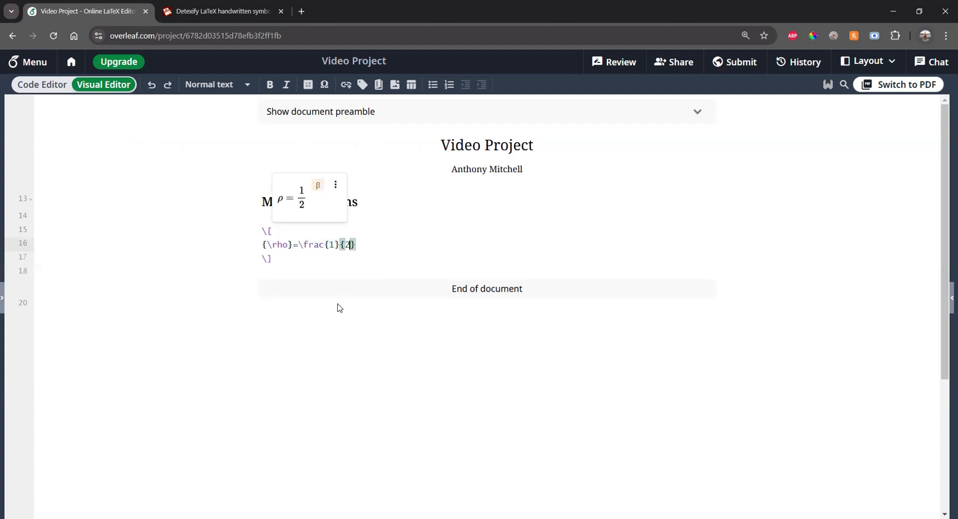
{"action": "left_click", "coordinate": [275, 272]}
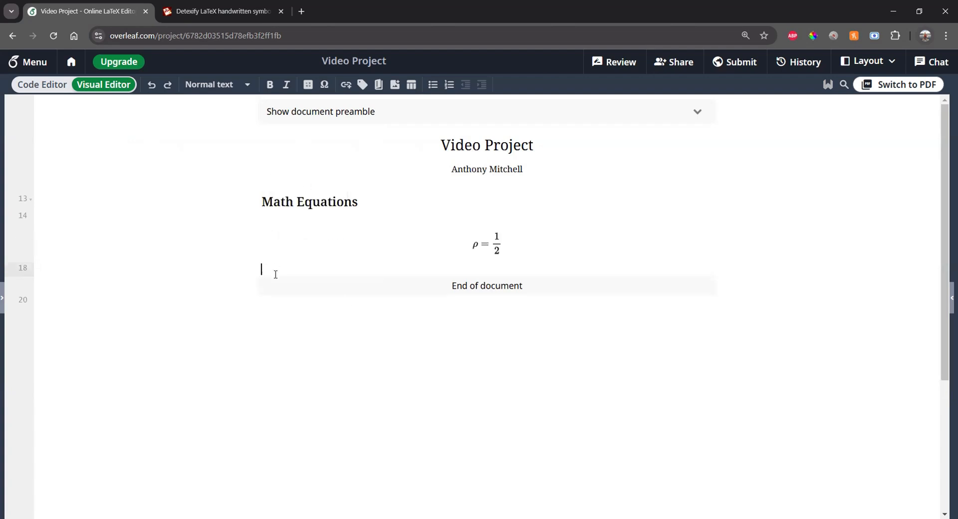
Replace the fraction in the equation with the square root \sqrt{x} and check how it renders
{"action": "left_click", "coordinate": [499, 246]}
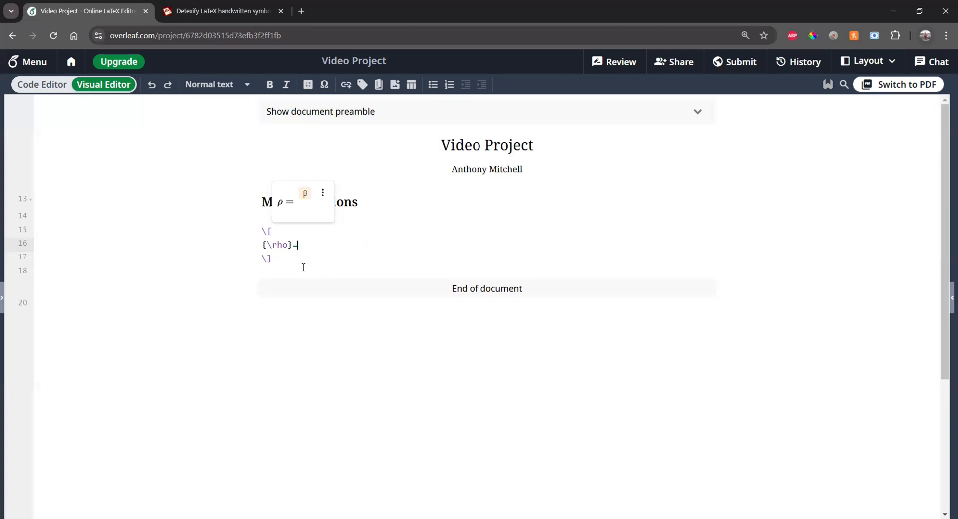
{"action": "type", "text": "\\sqrt"}
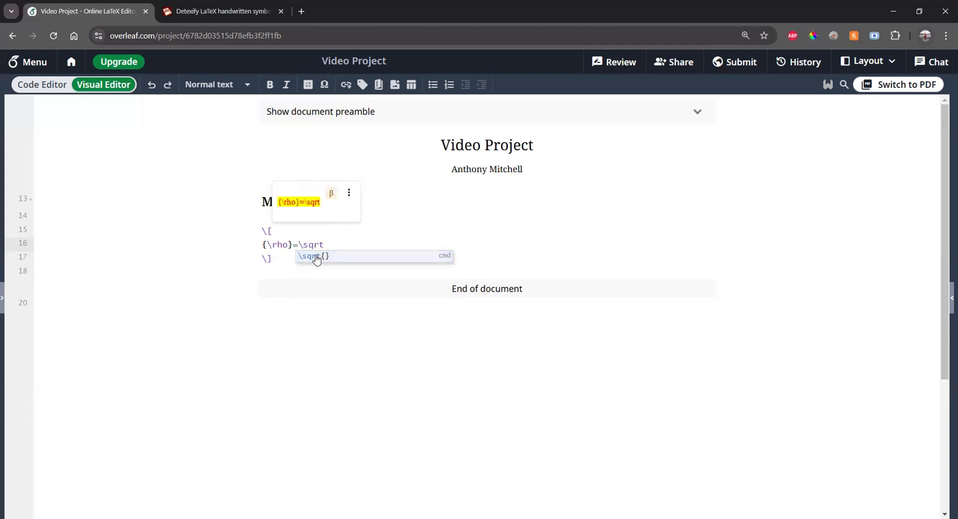
{"action": "left_click", "coordinate": [316, 257]}
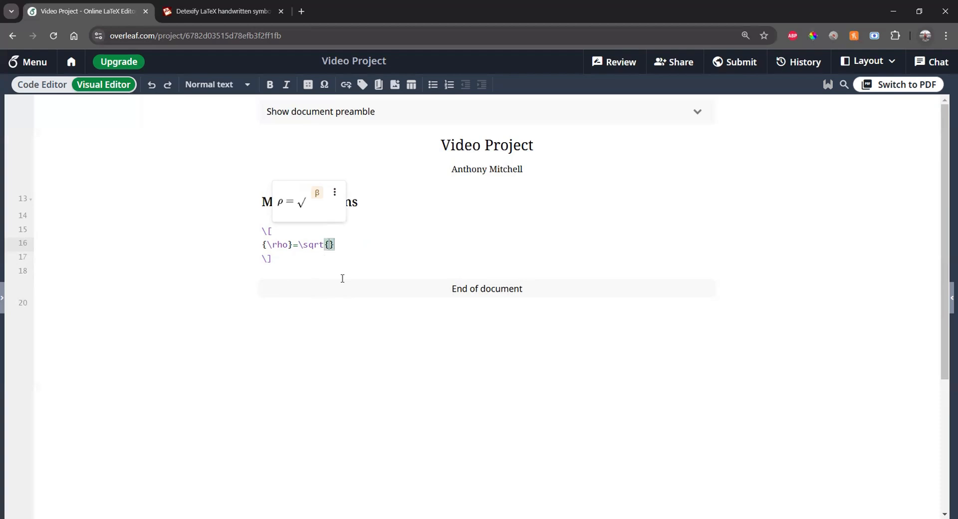
{"action": "type", "text": "x"}
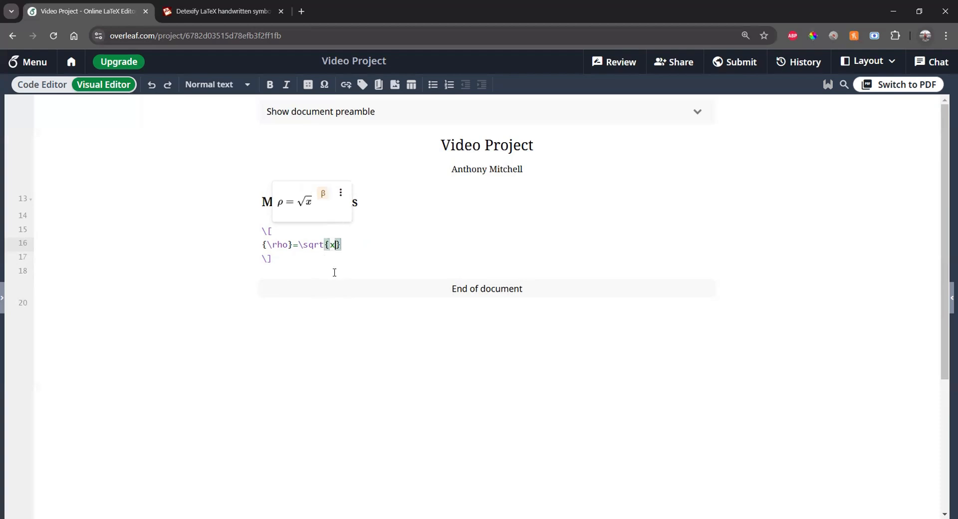
{"action": "left_click", "coordinate": [335, 272]}
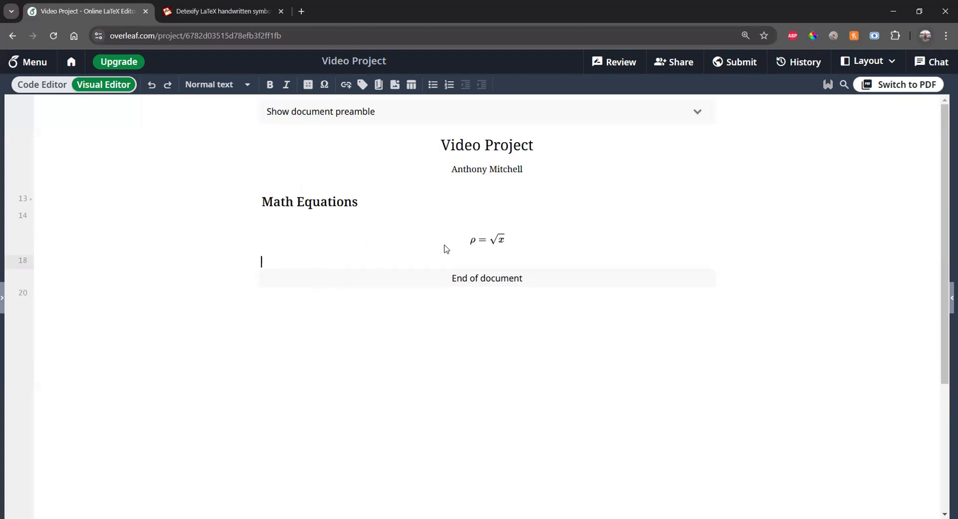
Try raising the x inside the square root to ^2, and remove the exponent again
{"action": "left_click", "coordinate": [476, 239]}
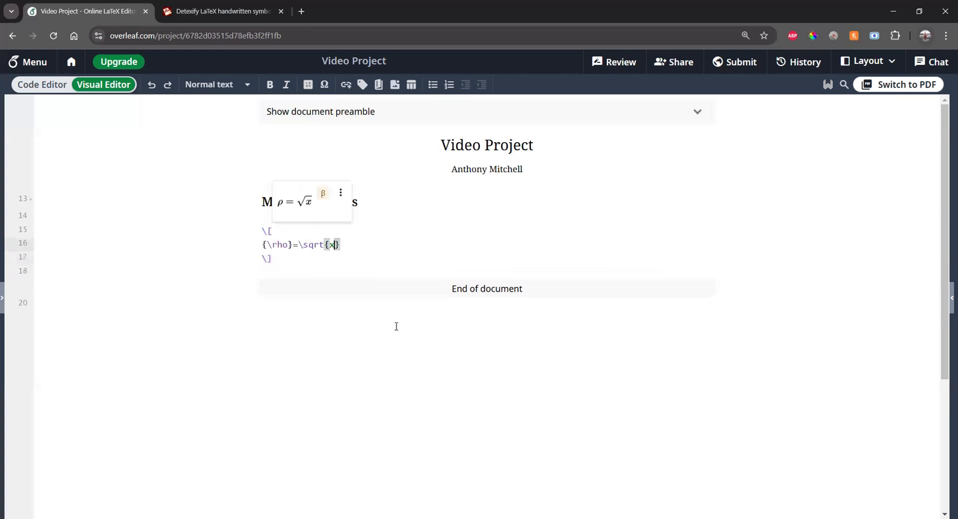
{"action": "type", "text": "^2"}
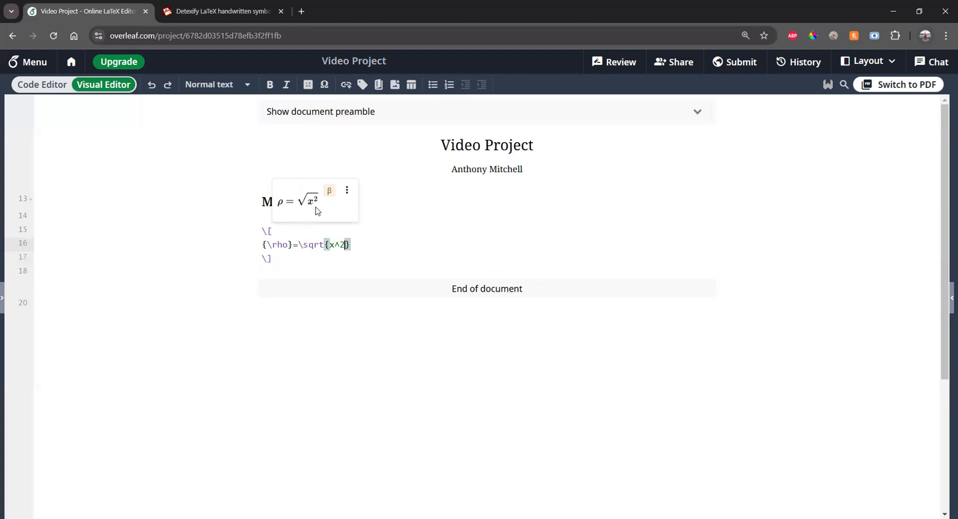
{"action": "key", "text": "BackSpace"}
{"action": "key", "text": "BackSpace"}
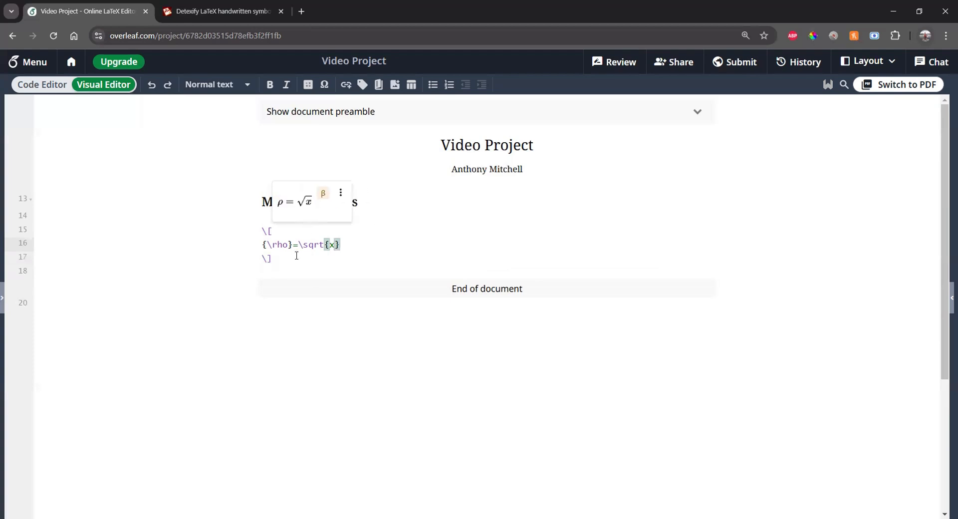
Replace the x inside the square root with \frac{1}{2} and check how the equation renders
{"action": "key", "text": "BackSpace"}
{"action": "type", "text": "\\"}
{"action": "type", "text": "fra"}
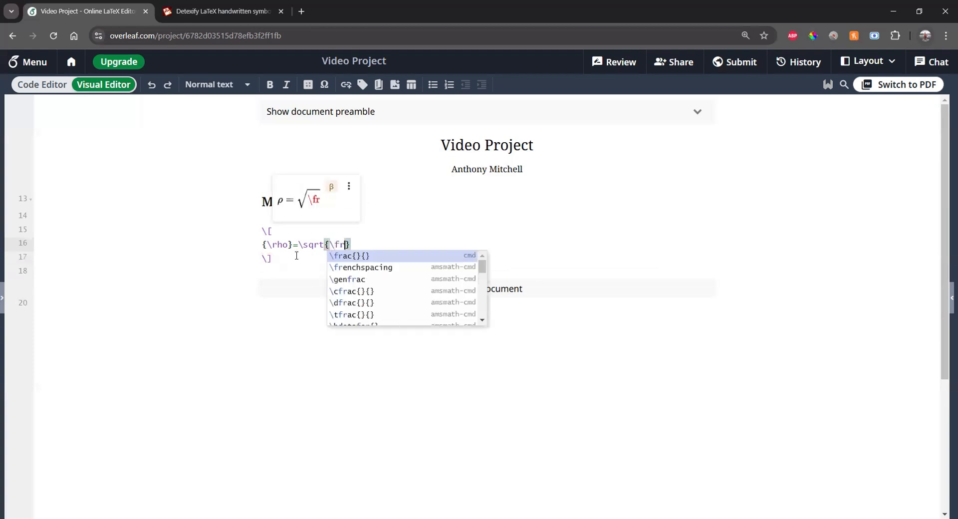
{"action": "key", "text": "Return"}
{"action": "type", "text": "1"}
{"action": "key", "text": "Tab"}
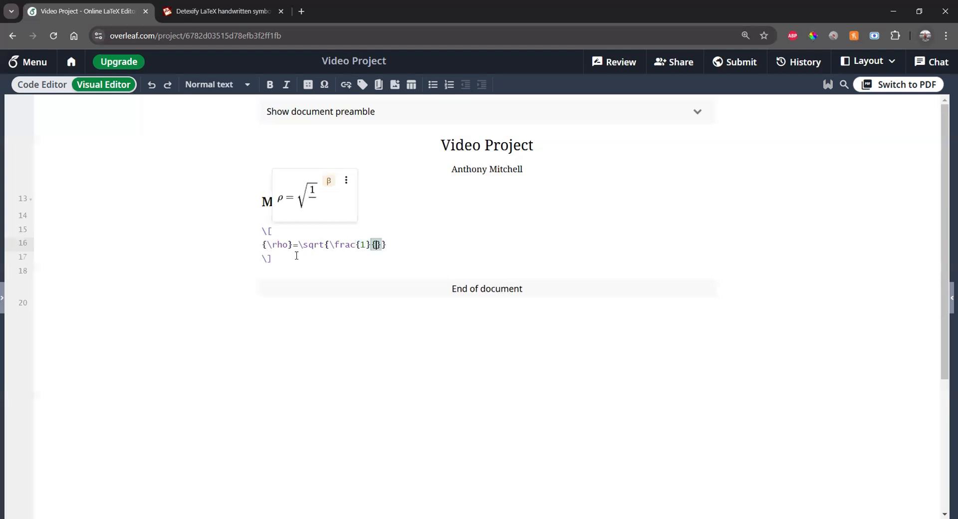
{"action": "type", "text": "2"}
{"action": "left_click", "coordinate": [489, 280]}
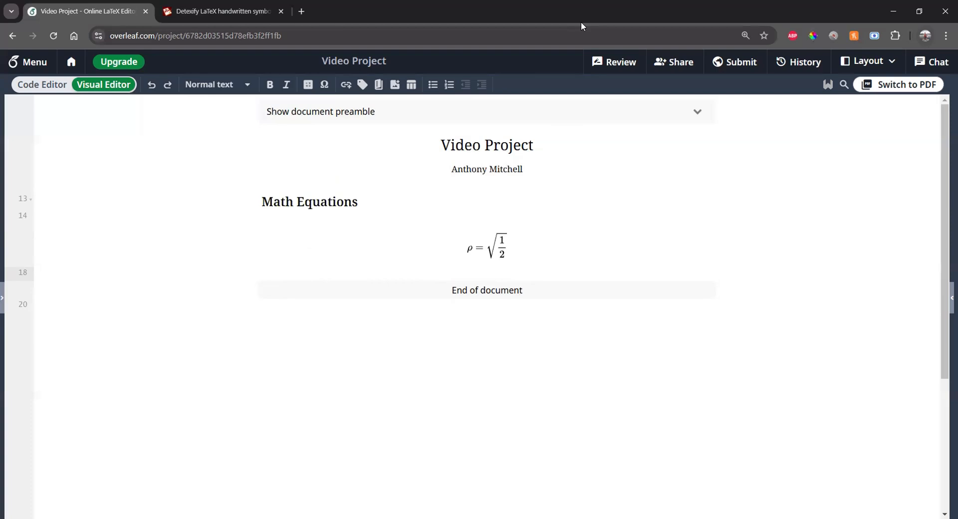
Search the web for "integrals in overleaf" in a new browser tab and open Overleaf's Integrals, sums and limits page
{"action": "key", "text": "ctrl+t"}
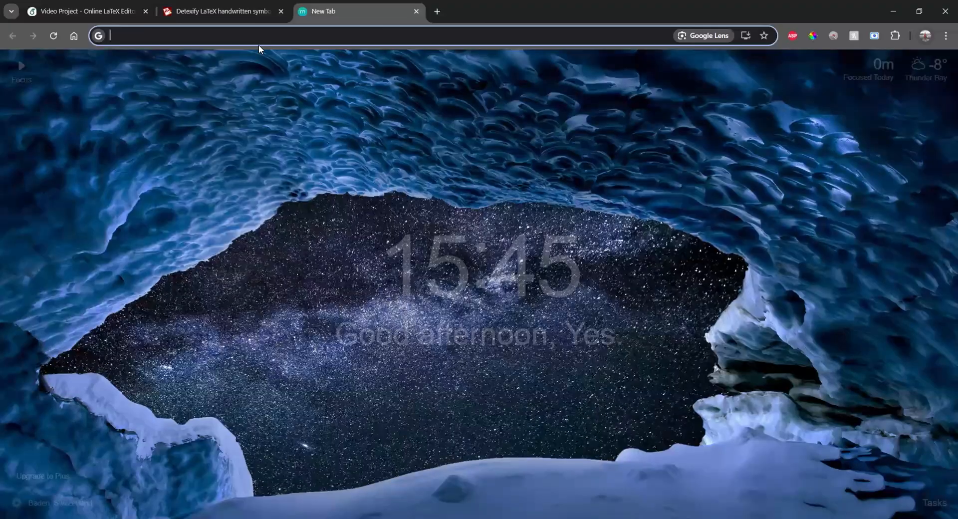
{"action": "type", "text": "integrals in overleaf"}
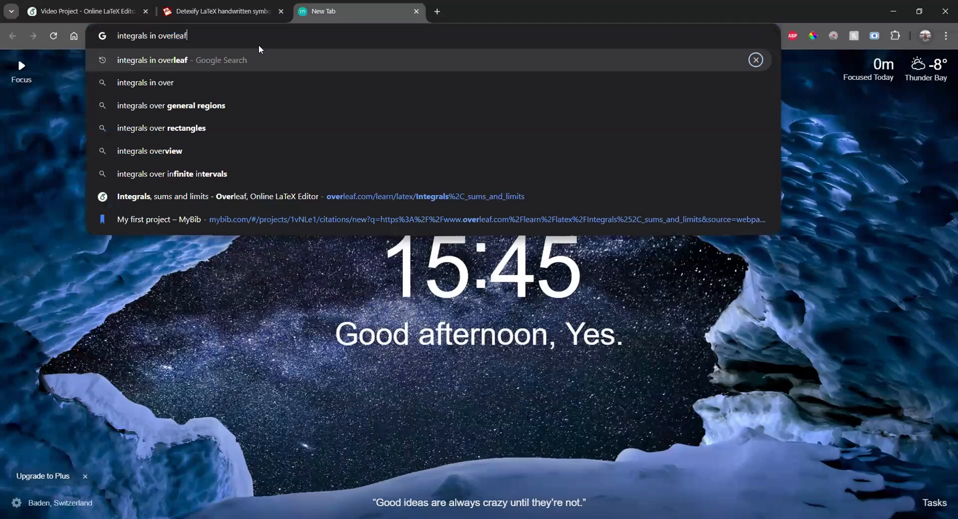
{"action": "key", "text": "BackSpace"}
{"action": "key", "text": "BackSpace"}
{"action": "key", "text": "BackSpace"}
{"action": "key", "text": "BackSpace"}
{"action": "type", "text": "lea"}
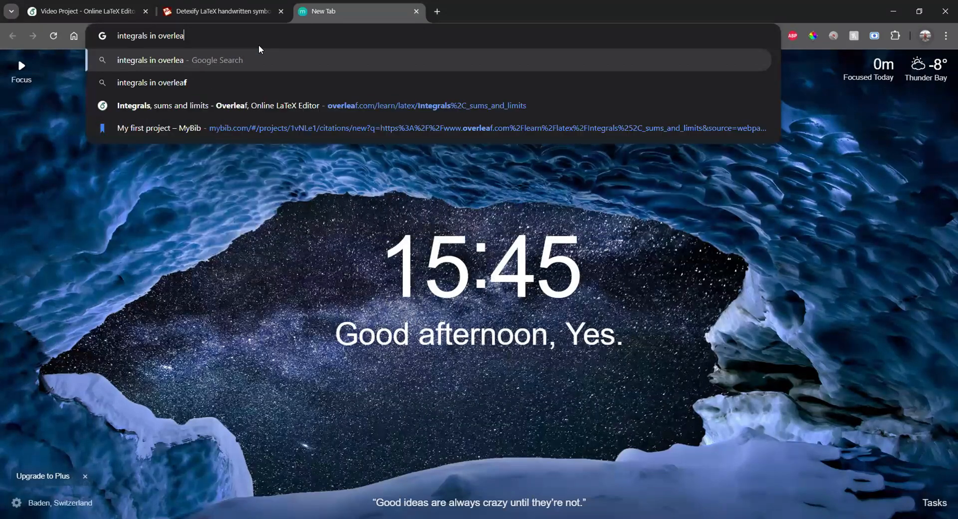
{"action": "type", "text": "f"}
{"action": "key", "text": "Return"}
{"action": "left_click", "coordinate": [240, 178]}
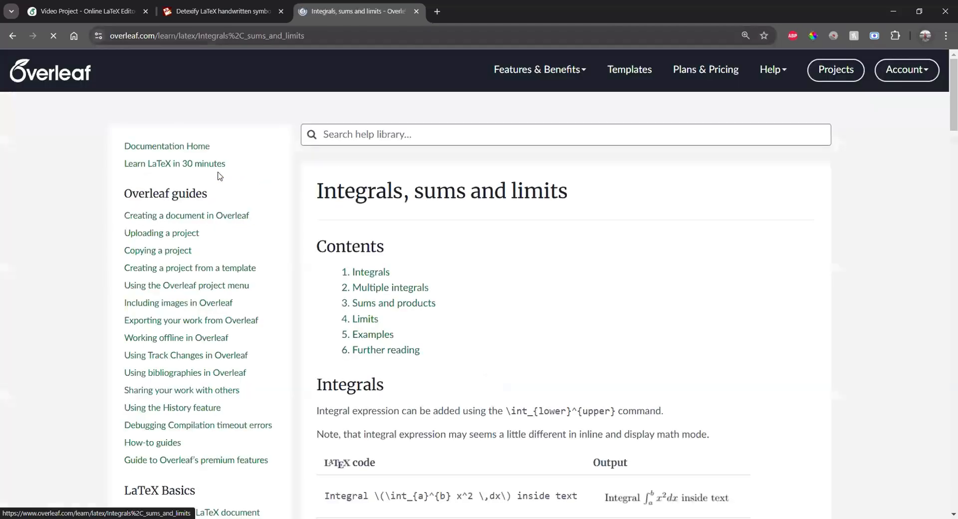
Look through the integral examples and copy the display-mode code \[ \int_{a}^{b} x^2 \,dx \]
{"action": "scroll", "coordinate": [519, 294], "scroll_direction": "down", "scroll_amount": 4}
{"action": "scroll", "coordinate": [599, 320], "scroll_direction": "down", "scroll_amount": 2}
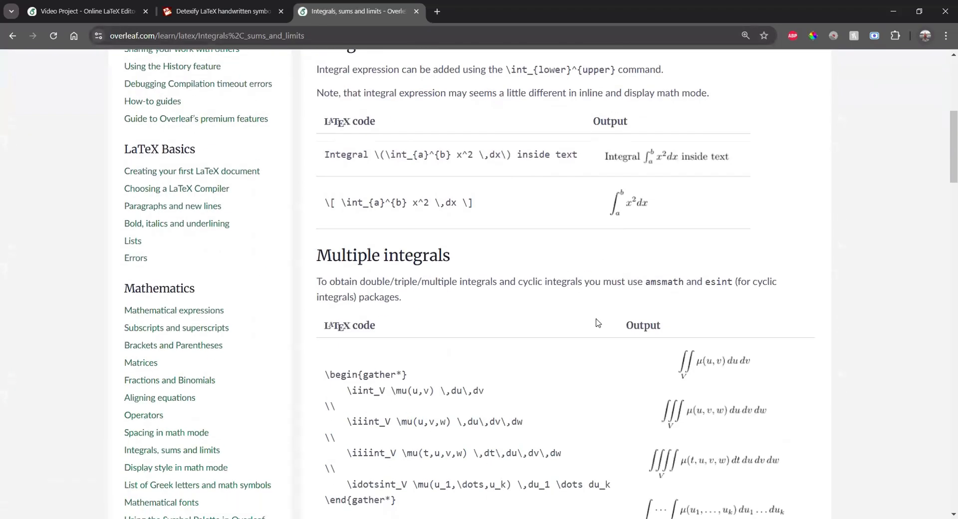
{"action": "scroll", "coordinate": [424, 212], "scroll_direction": "down", "scroll_amount": 3}
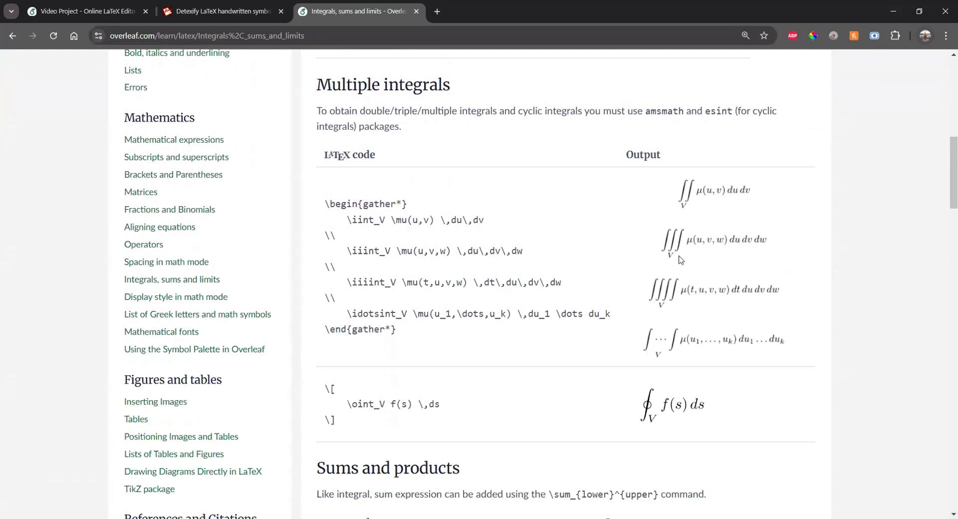
{"action": "scroll", "coordinate": [611, 384], "scroll_direction": "up", "scroll_amount": 5}
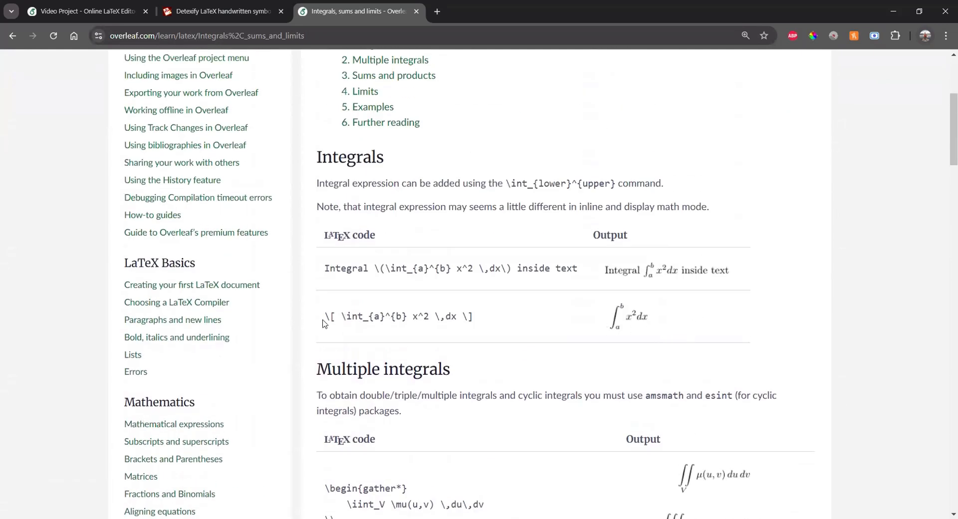
{"action": "left_click_drag", "start_coordinate": [325, 316], "coordinate": [488, 324]}
{"action": "key", "text": "ctrl+c"}
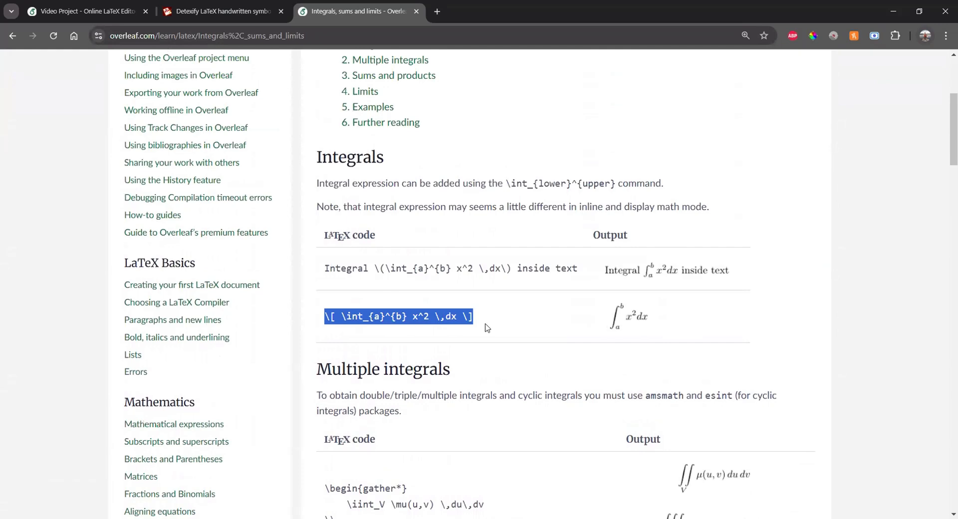
Paste the copied integral below the square root equation in the Video Project, add blank lines after it and check its rendering
{"action": "left_click", "coordinate": [114, 4]}
{"action": "left_click", "coordinate": [321, 269]}
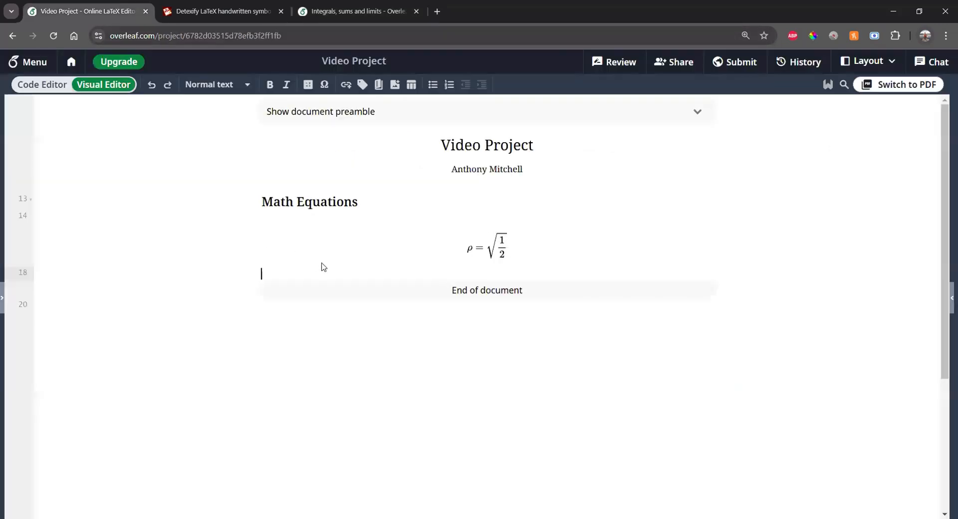
{"action": "key", "text": "ctrl+v"}
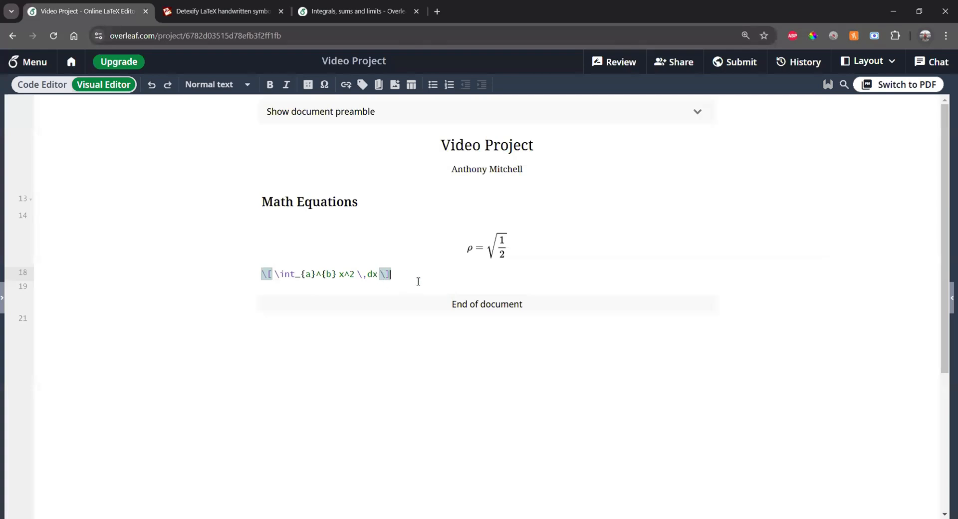
{"action": "key", "text": "Return"}
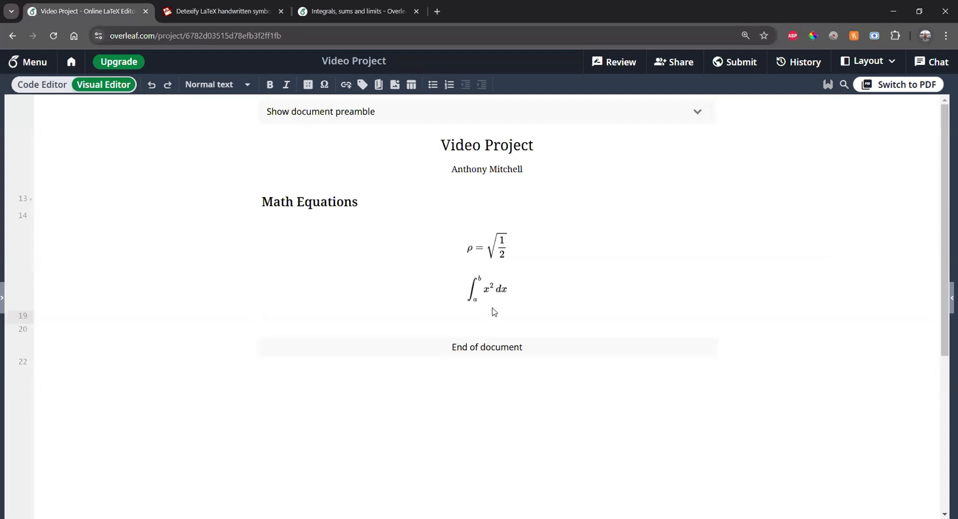
{"action": "left_click", "coordinate": [507, 287]}
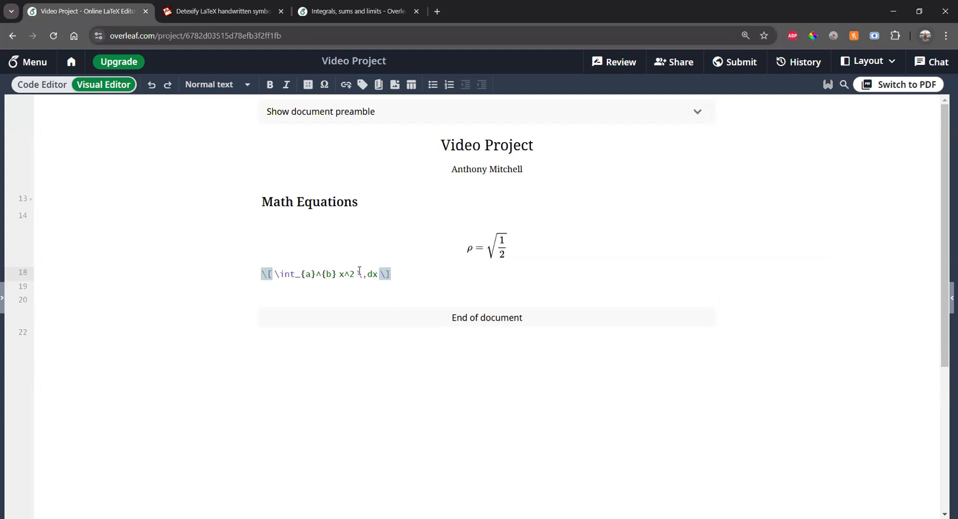
{"action": "key", "text": "Return"}
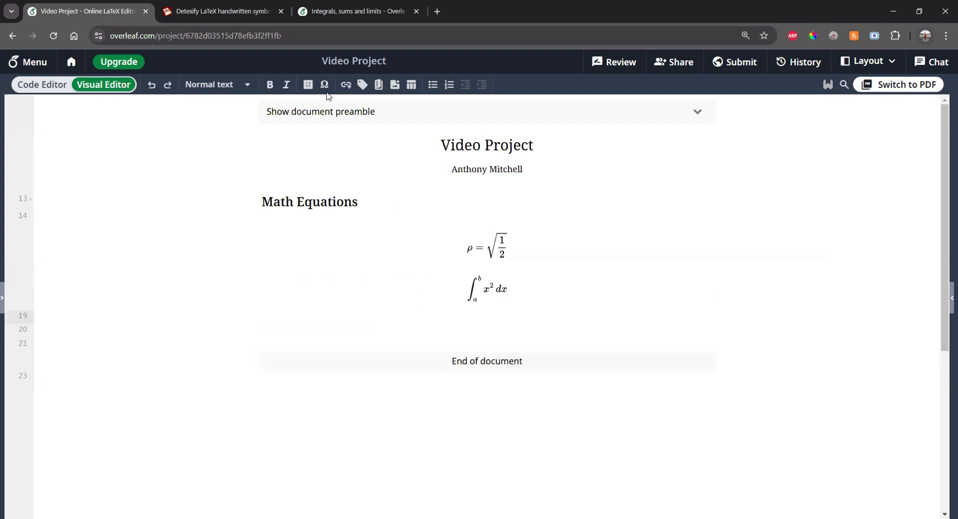
Return to the integrals help page and examine the \int command, its lower and upper limits and the x^2 integrand
{"action": "left_click", "coordinate": [357, 19]}
{"action": "scroll", "coordinate": [182, 212], "scroll_direction": "up", "scroll_amount": 5}
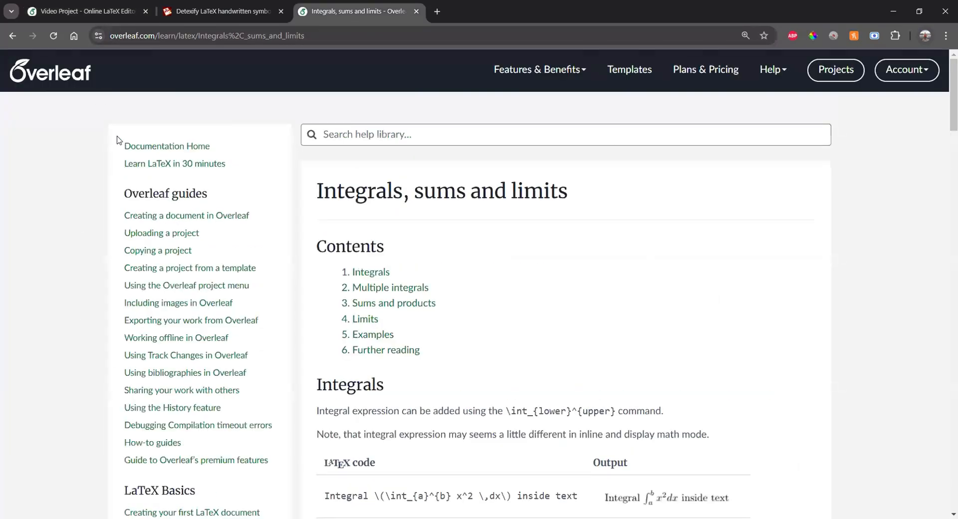
{"action": "scroll", "coordinate": [124, 147], "scroll_direction": "down", "scroll_amount": 1}
{"action": "scroll", "coordinate": [128, 155], "scroll_direction": "down", "scroll_amount": 5}
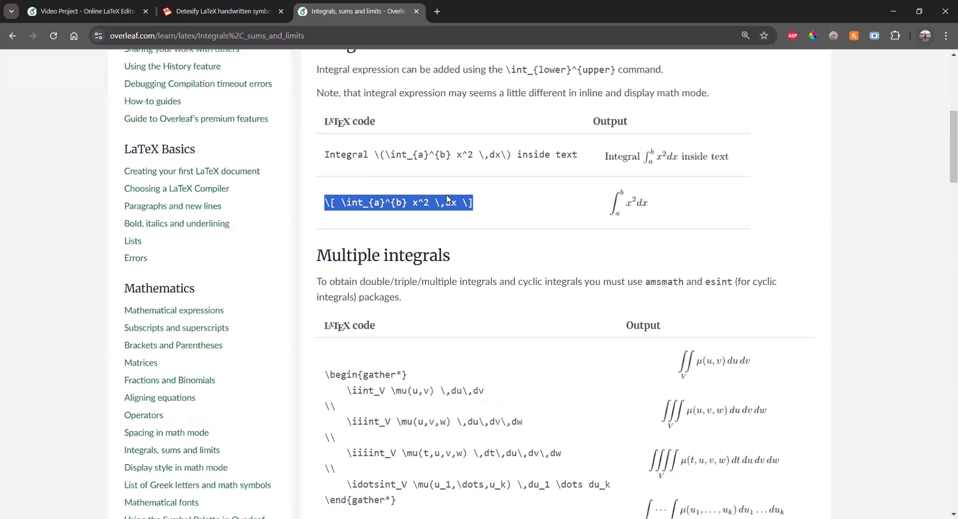
{"action": "left_click", "coordinate": [498, 216]}
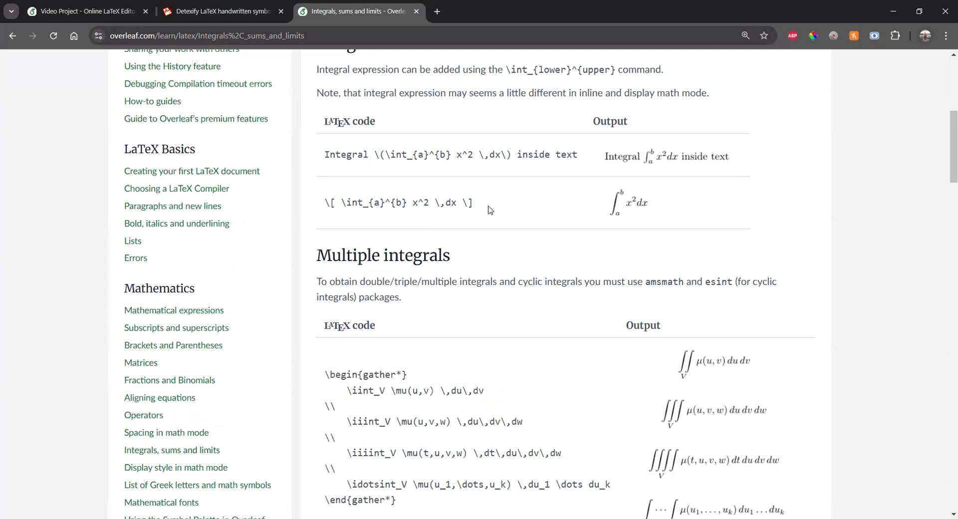
{"action": "left_click_drag", "start_coordinate": [340, 203], "coordinate": [362, 204]}
{"action": "left_click_drag", "start_coordinate": [361, 206], "coordinate": [367, 206]}
{"action": "left_click", "coordinate": [370, 205]}
{"action": "left_click_drag", "start_coordinate": [385, 203], "coordinate": [407, 203]}
{"action": "left_click", "coordinate": [394, 203]}
{"action": "left_click_drag", "start_coordinate": [407, 203], "coordinate": [436, 203]}
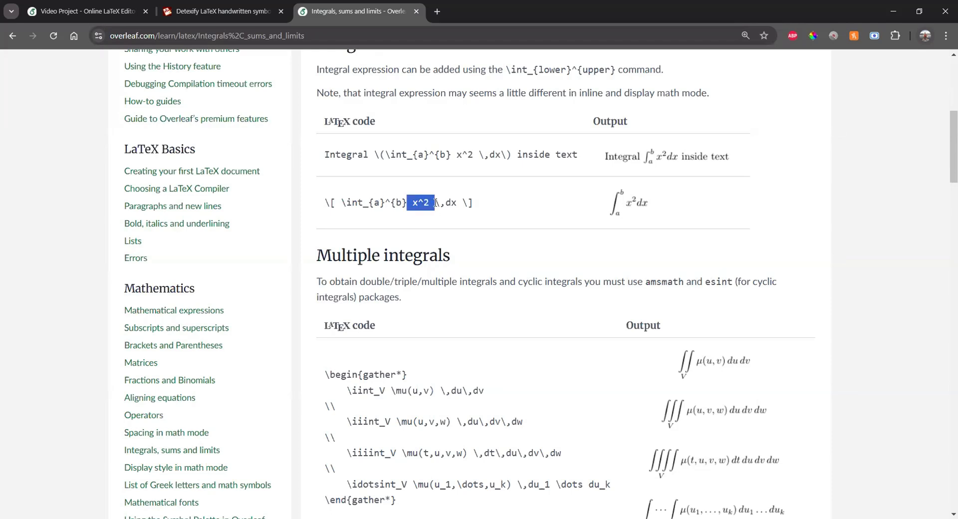
{"action": "left_click", "coordinate": [448, 213]}
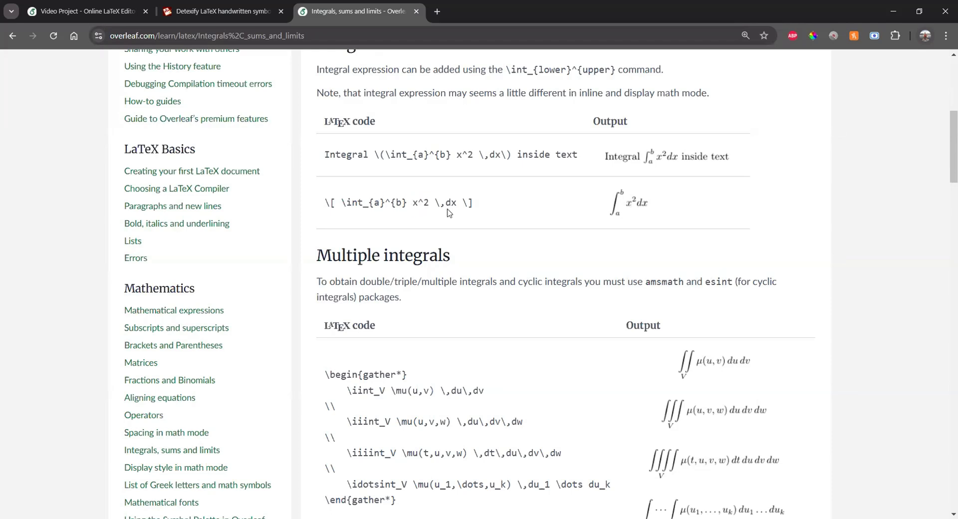
Examine the \,dx part and the \[ \] delimiters of the display integral example, and return to the Video Project
{"action": "left_click_drag", "start_coordinate": [440, 203], "coordinate": [457, 206]}
{"action": "left_click", "coordinate": [500, 208]}
{"action": "left_click_drag", "start_coordinate": [324, 204], "coordinate": [335, 203]}
{"action": "left_click_drag", "start_coordinate": [475, 204], "coordinate": [466, 204]}
{"action": "left_click", "coordinate": [483, 211]}
{"action": "left_click", "coordinate": [107, 11]}
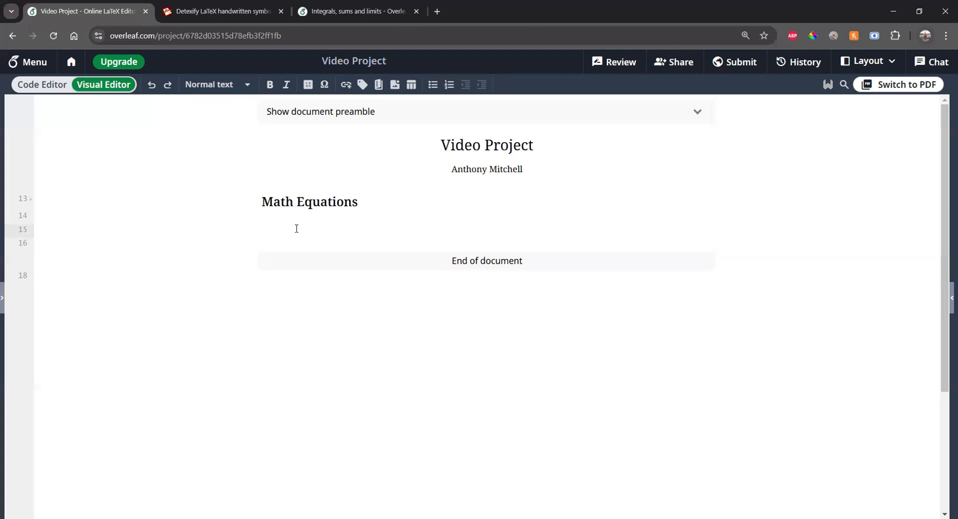
Create a display-math block with \[ \] under the Math Equations heading, containing an empty bmatrix environment
{"action": "type", "text": "\\[\\"}
{"action": "key", "text": "Return"}
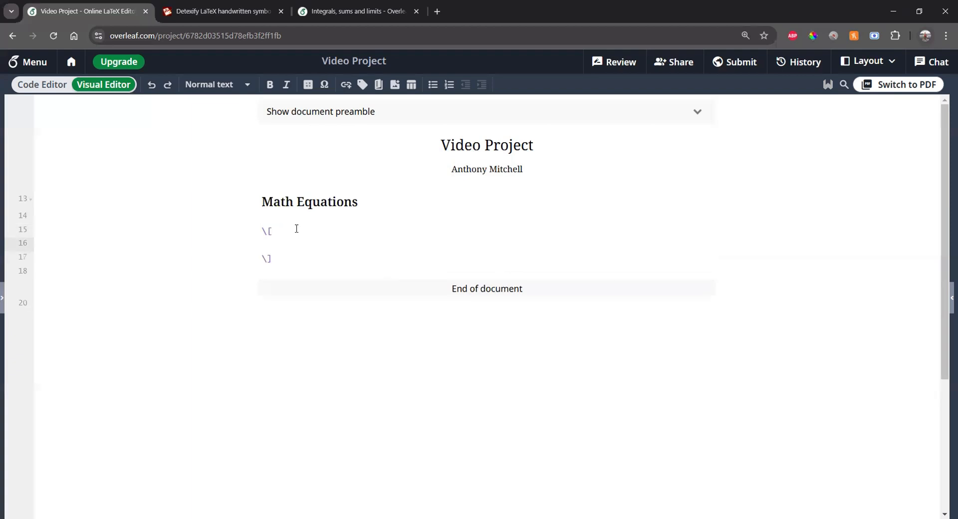
{"action": "type", "text": "\b"}
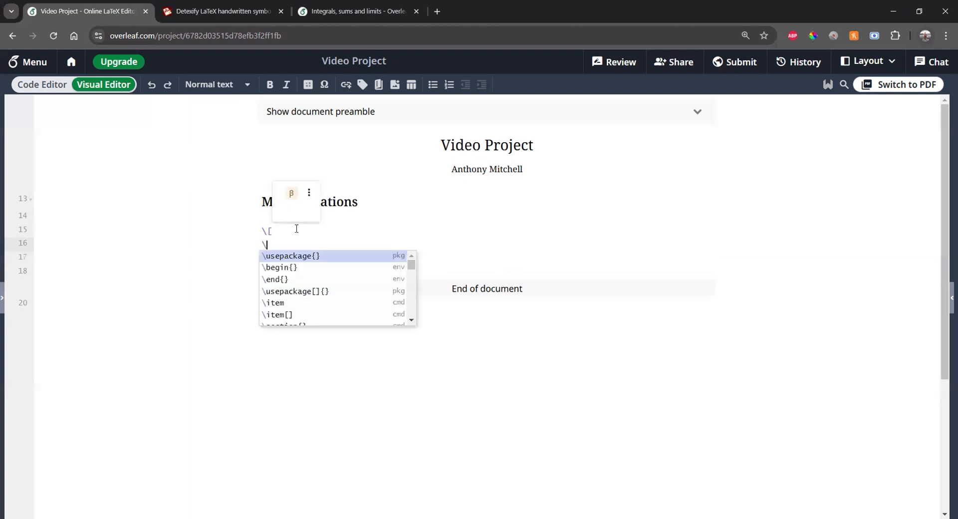
{"action": "type", "text": "e"}
{"action": "key", "text": "Return"}
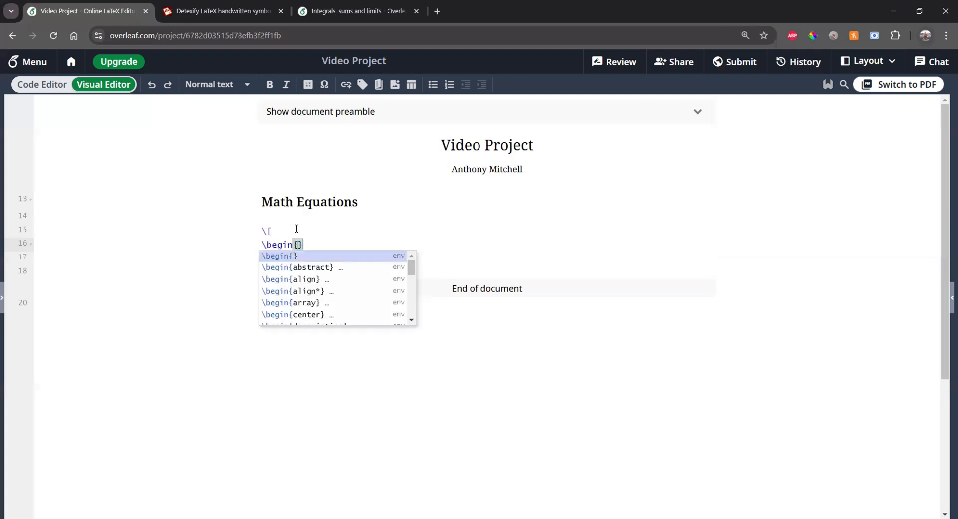
{"action": "type", "text": "bmatrix"}
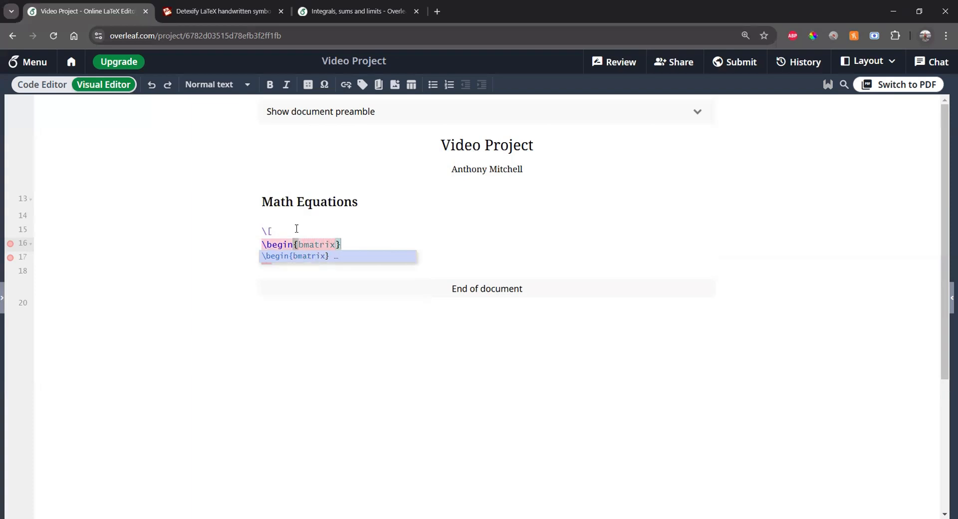
{"action": "key", "text": "Right"}
{"action": "key", "text": "Return"}
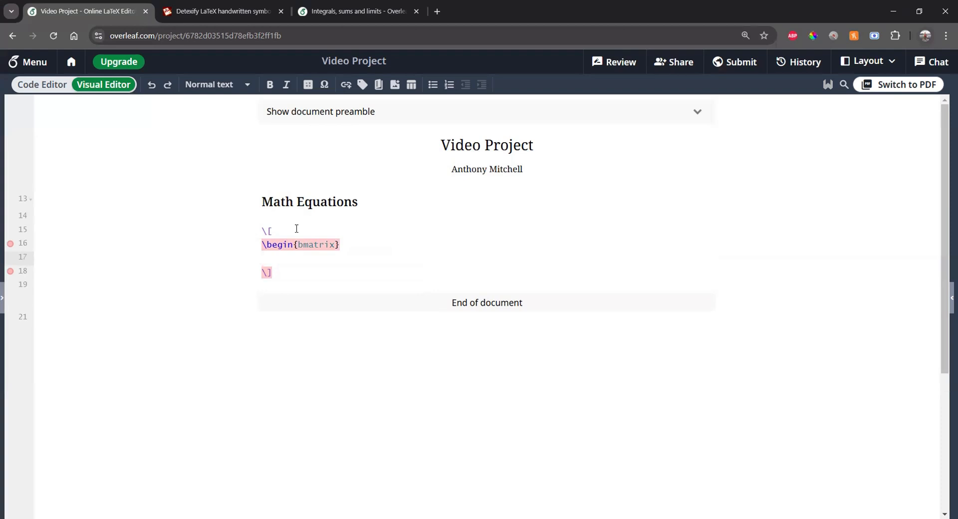
{"action": "type", "text": "\\end{"}
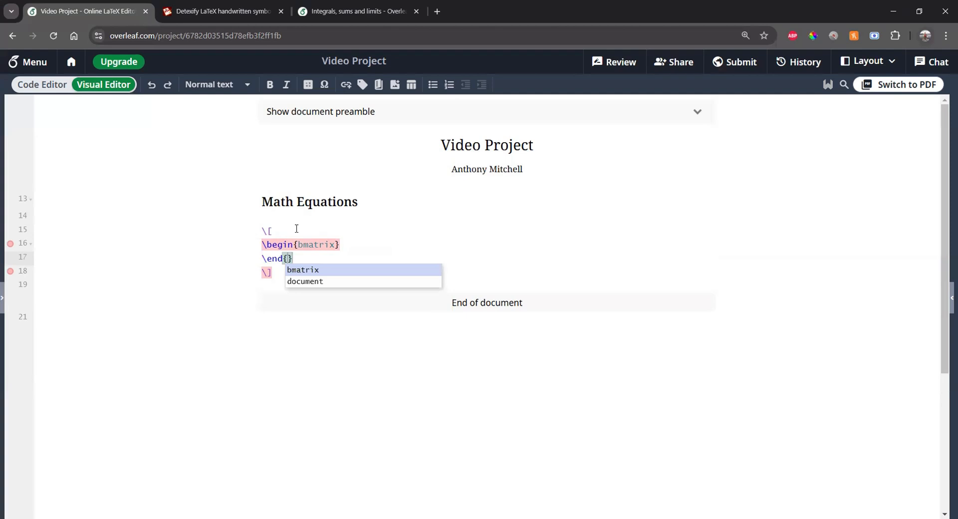
{"action": "key", "text": "Return"}
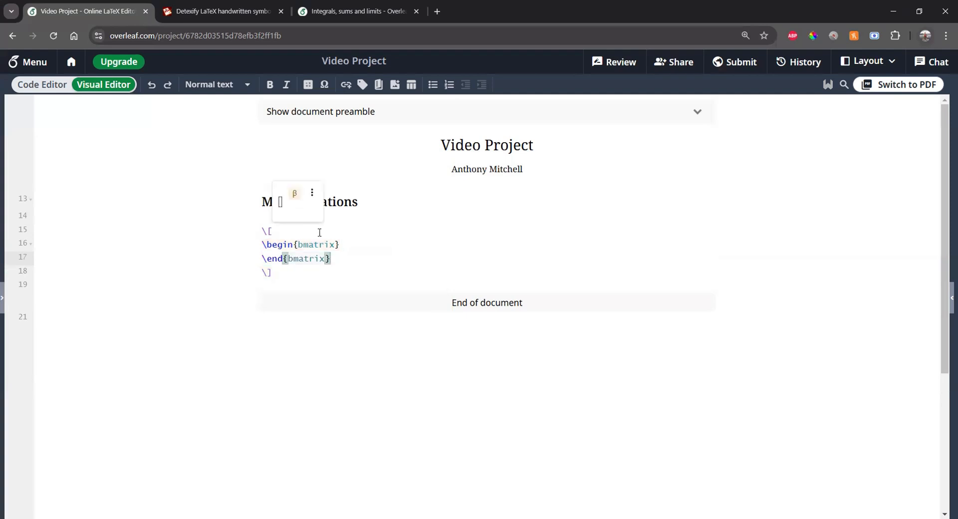
Enter the first matrix row, a & b & c \\, between the \begin{bmatrix} and \end{bmatrix} lines
{"action": "left_click", "coordinate": [354, 242]}
{"action": "key", "text": "Return"}
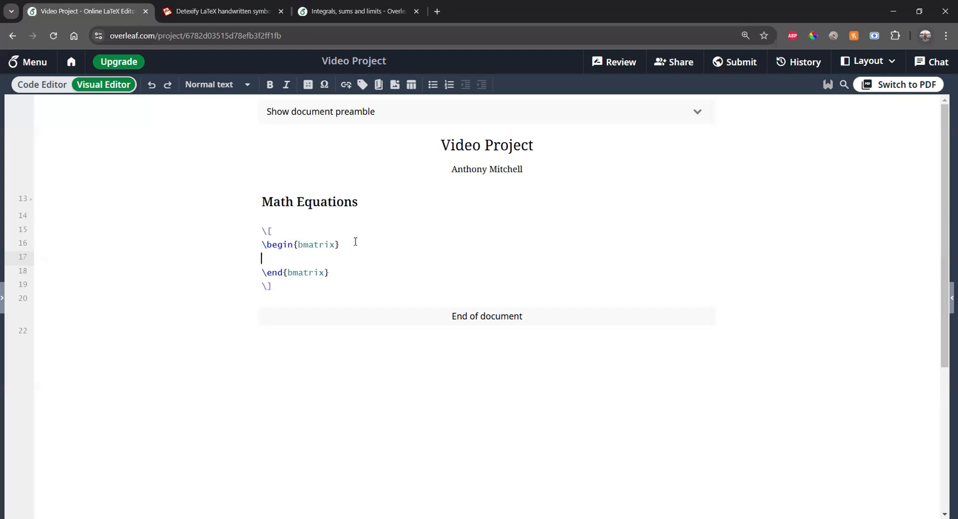
{"action": "type", "text": "a"}
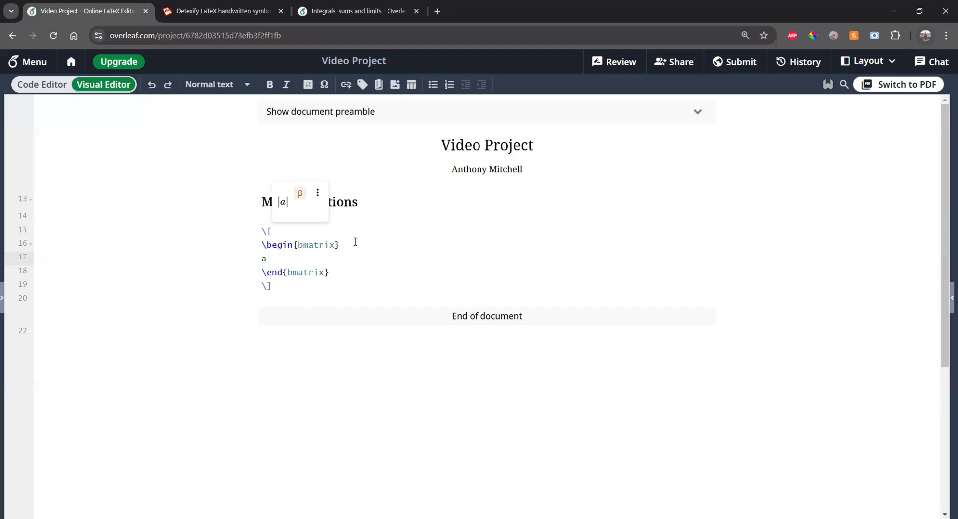
{"action": "type", "text": " &b"}
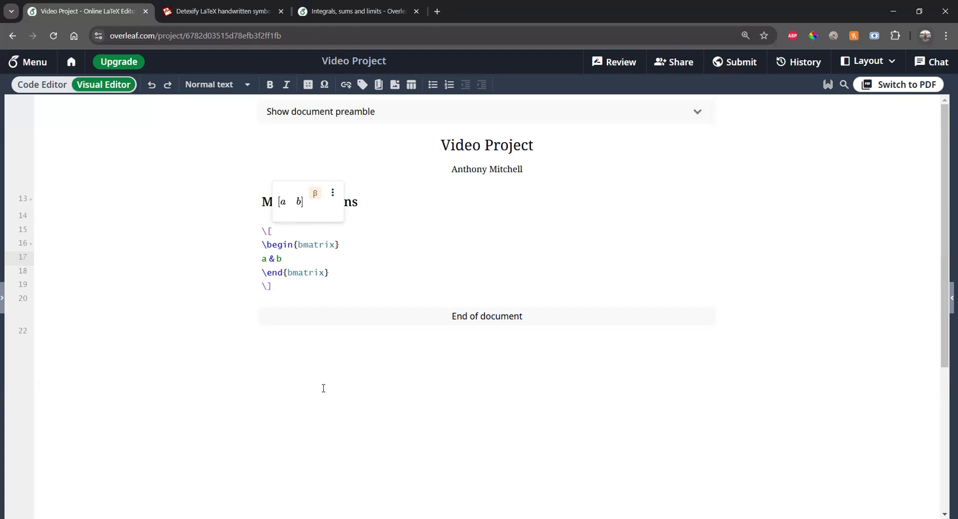
{"action": "type", "text": "&c"}
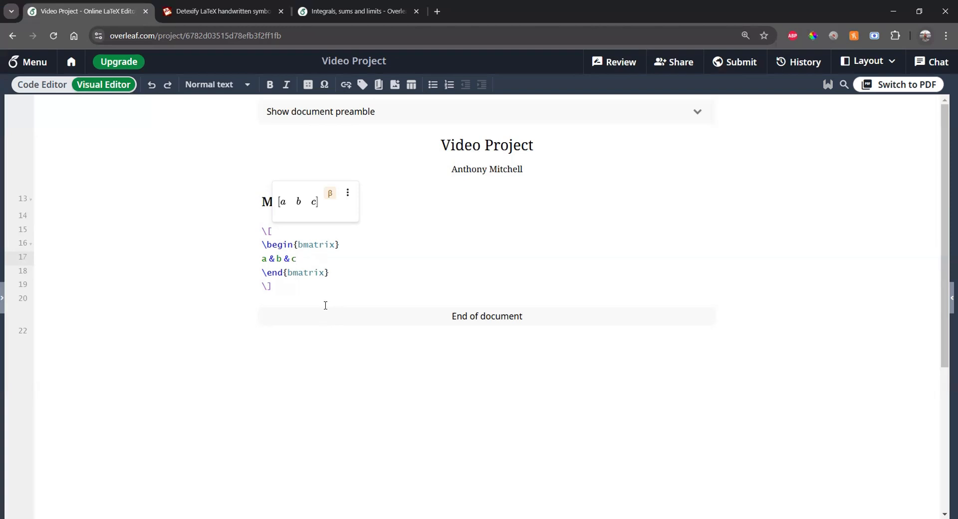
{"action": "type", "text": "\\\\"}
{"action": "key", "text": "Return"}
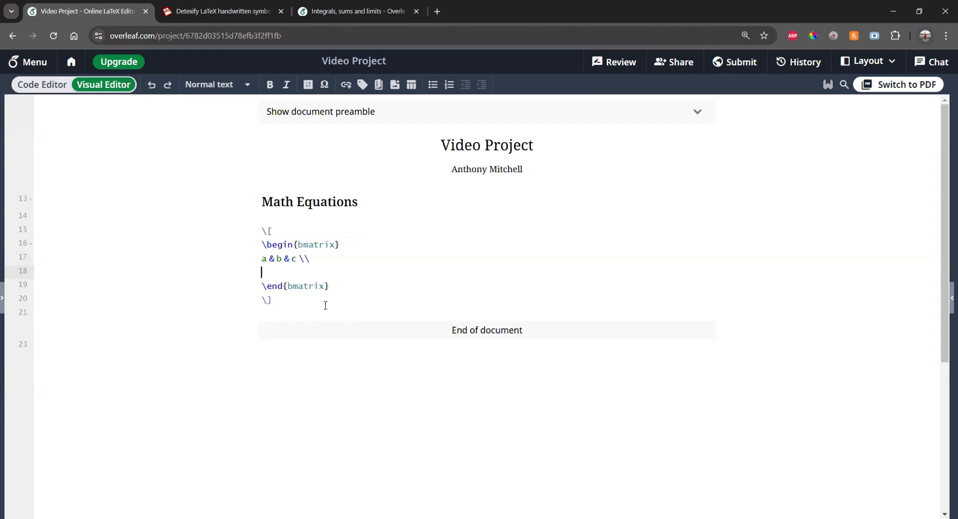
Add the second matrix row d & e & f \\ and the third row g & h & i
{"action": "type", "text": "d"}
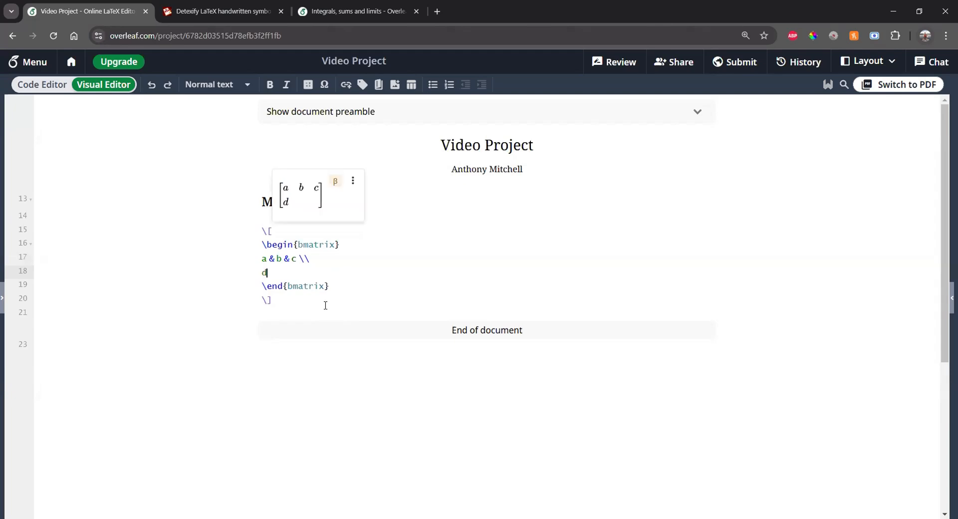
{"action": "type", "text": " & e & f \\\\"}
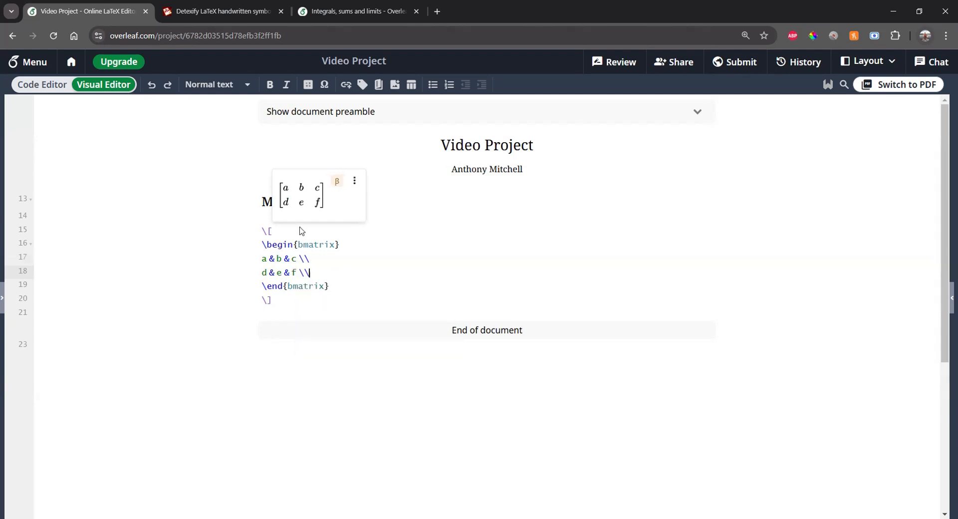
{"action": "key", "text": "Return"}
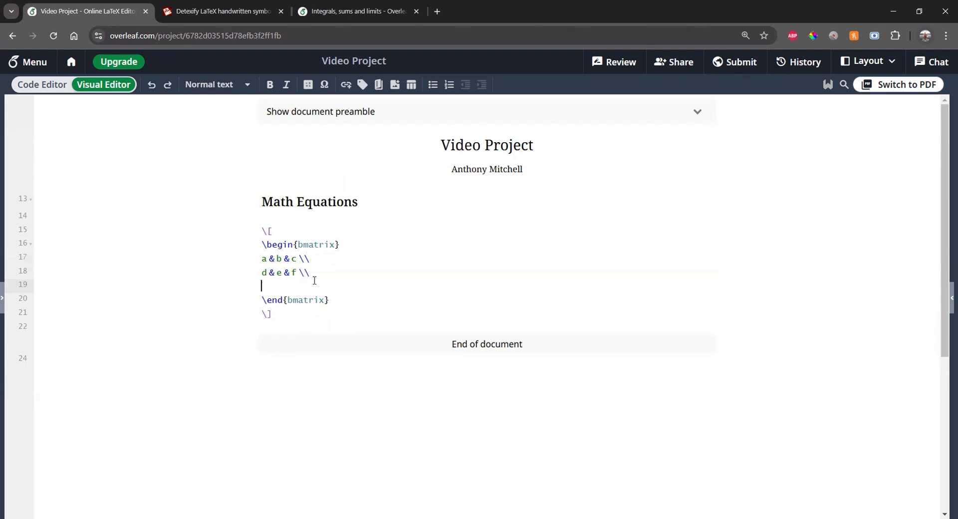
{"action": "type", "text": "g & h"}
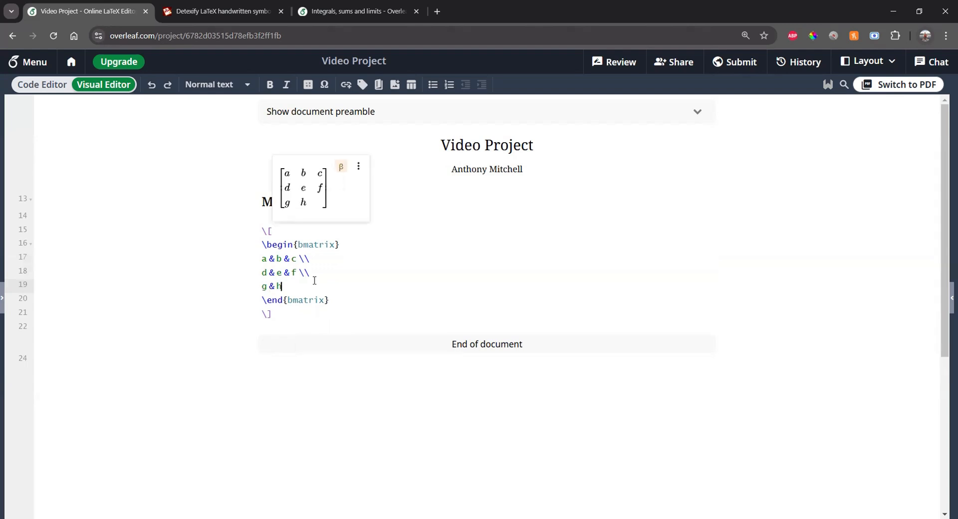
{"action": "type", "text": " &i"}
{"action": "key", "text": "BackSpace"}
{"action": "type", "text": "i"}
Try squaring the last matrix entry as i^2, and remove the exponent
{"action": "type", "text": "^2"}
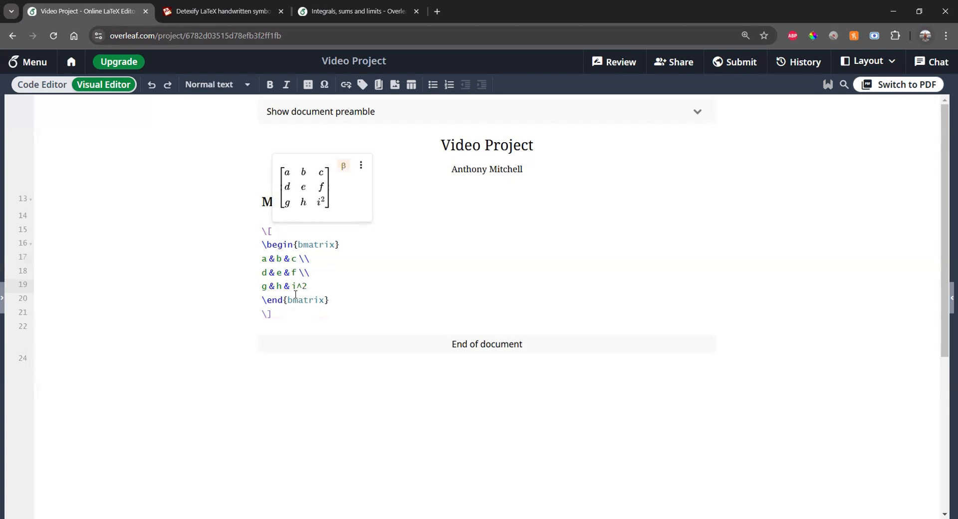
{"action": "key", "text": "BackSpace"}
{"action": "key", "text": "BackSpace"}
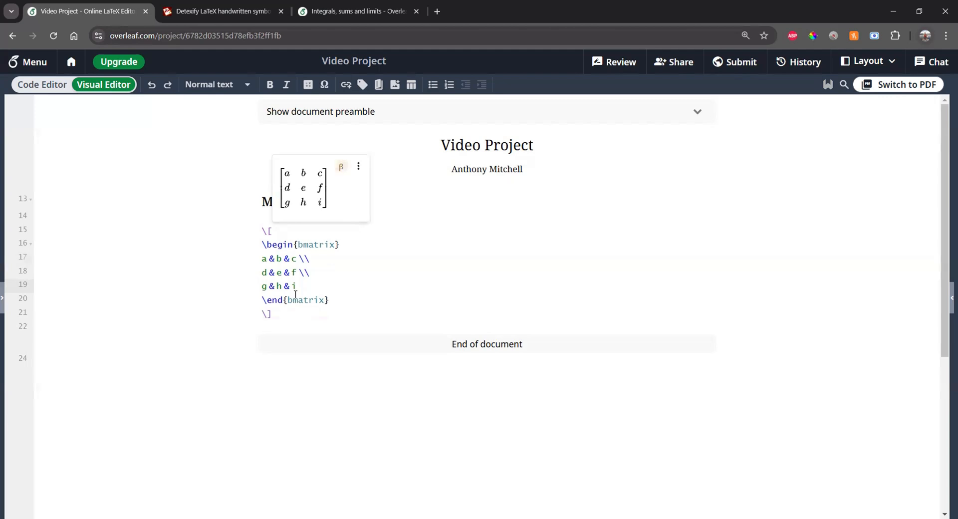
Check the rendered matrix, reopen its code and insert A = on a new line before \begin{bmatrix}
{"action": "left_click", "coordinate": [299, 327]}
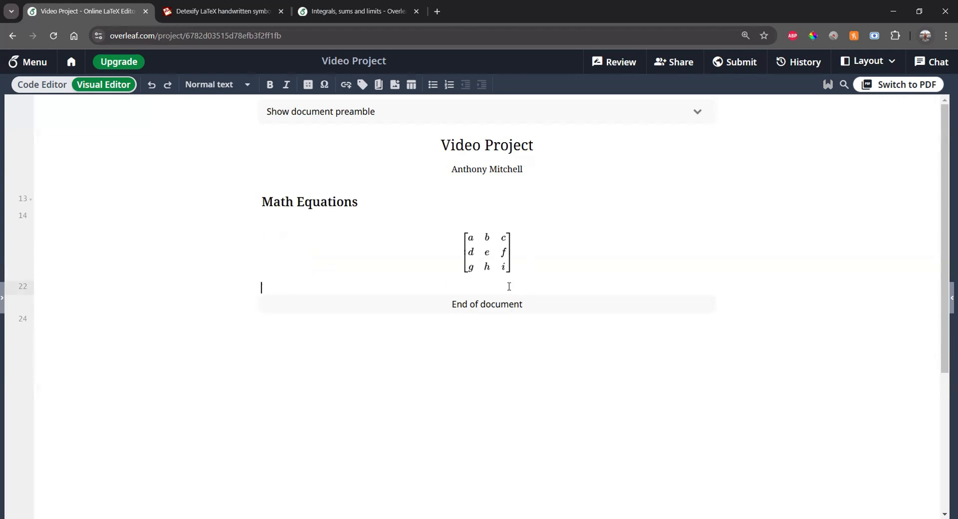
{"action": "left_click", "coordinate": [457, 257]}
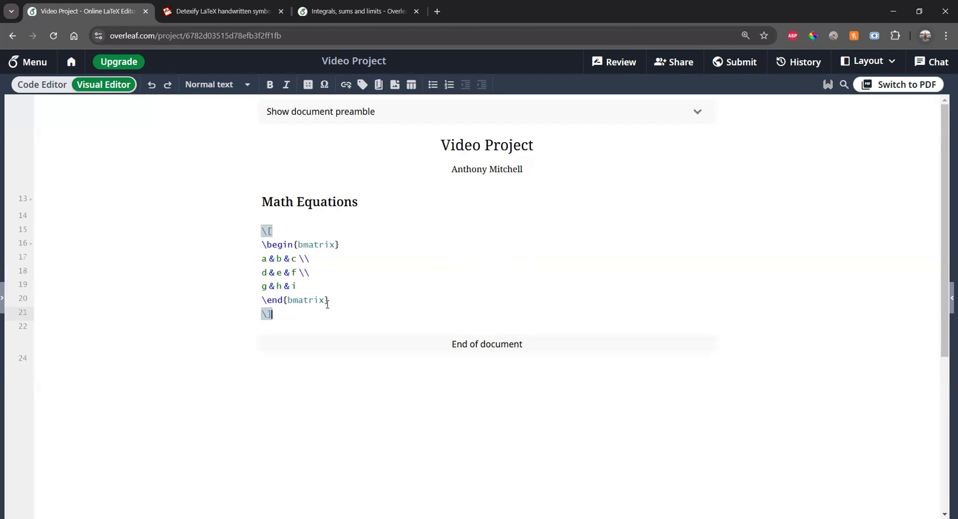
{"action": "left_click_drag", "start_coordinate": [327, 304], "coordinate": [245, 238]}
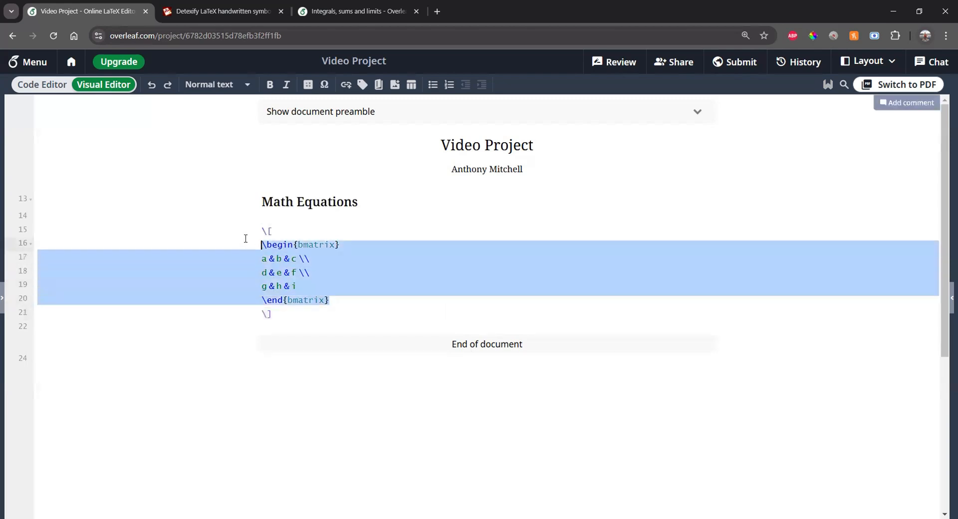
{"action": "left_click", "coordinate": [293, 238]}
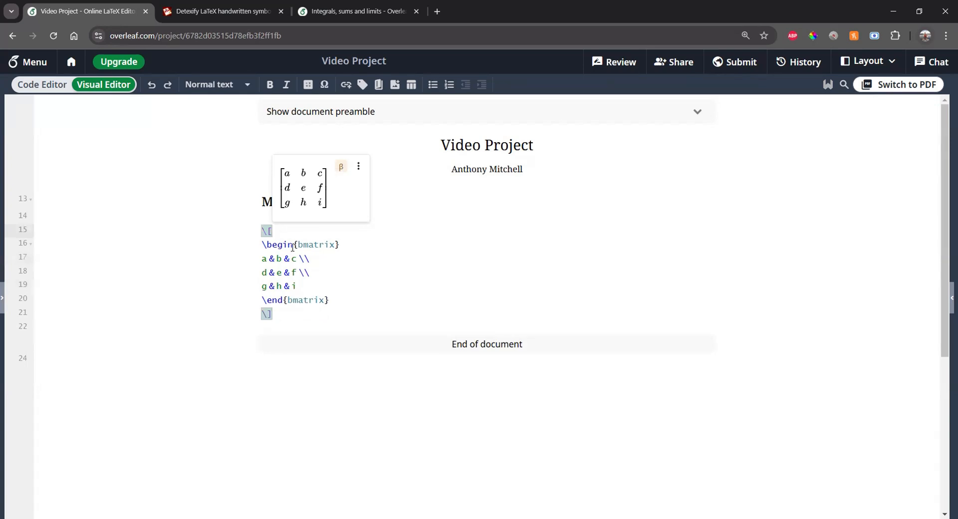
{"action": "key", "text": "Return"}
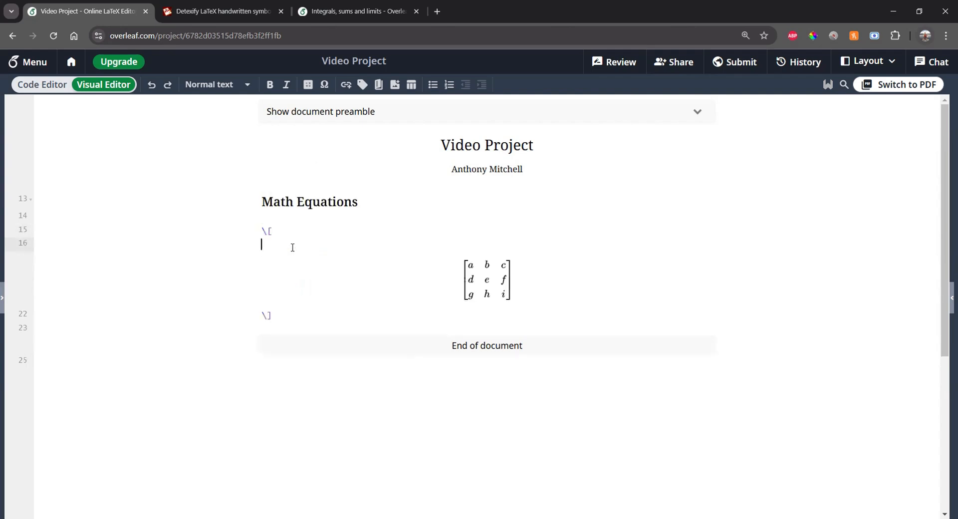
{"action": "type", "text": "A"}
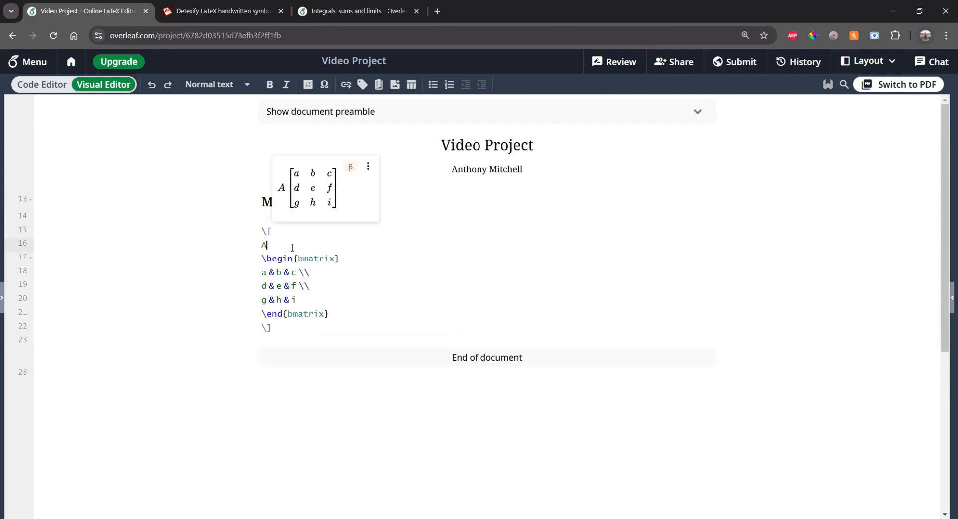
{"action": "type", "text": "="}
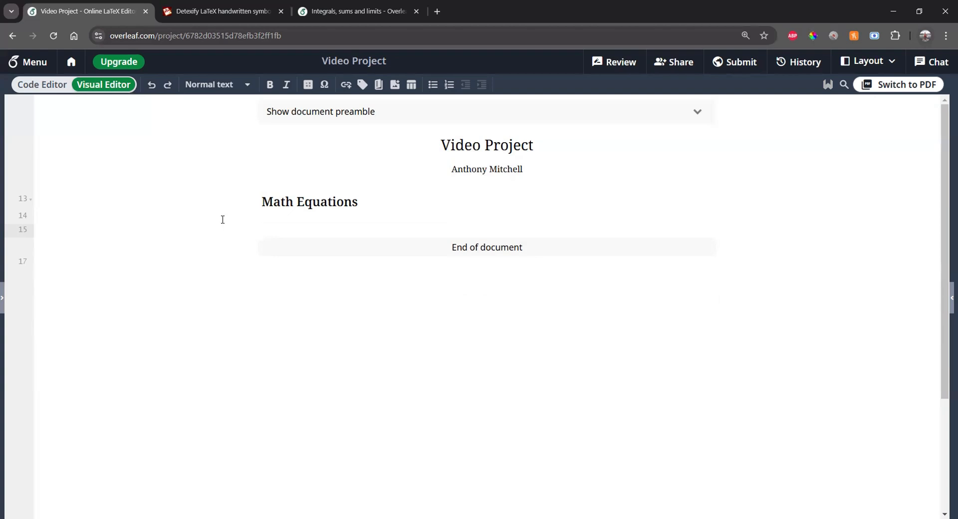
Retitle the section Columns and add \usepackage{multicol} below the amsmath line in the document preamble
{"action": "key", "text": "ctrl+z"}
{"action": "left_click", "coordinate": [368, 119]}
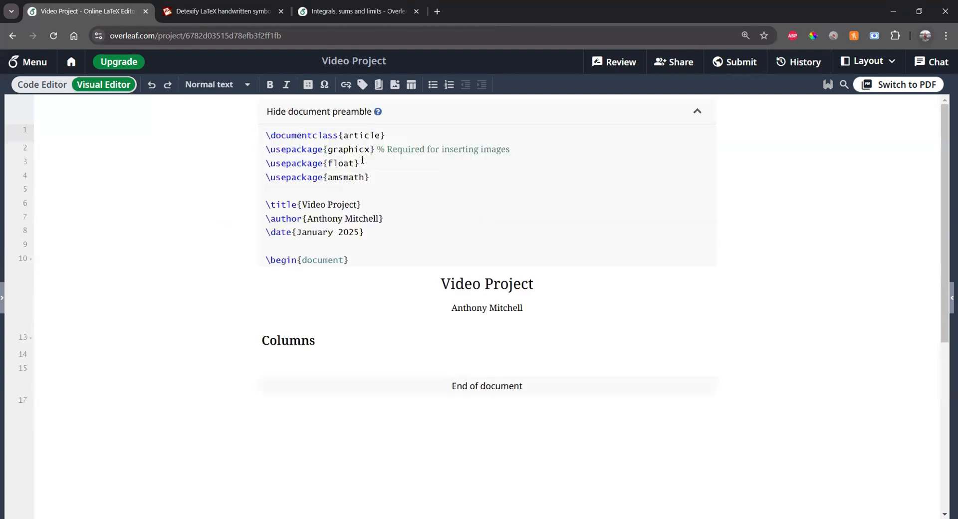
{"action": "left_click", "coordinate": [375, 179]}
{"action": "key", "text": "Return"}
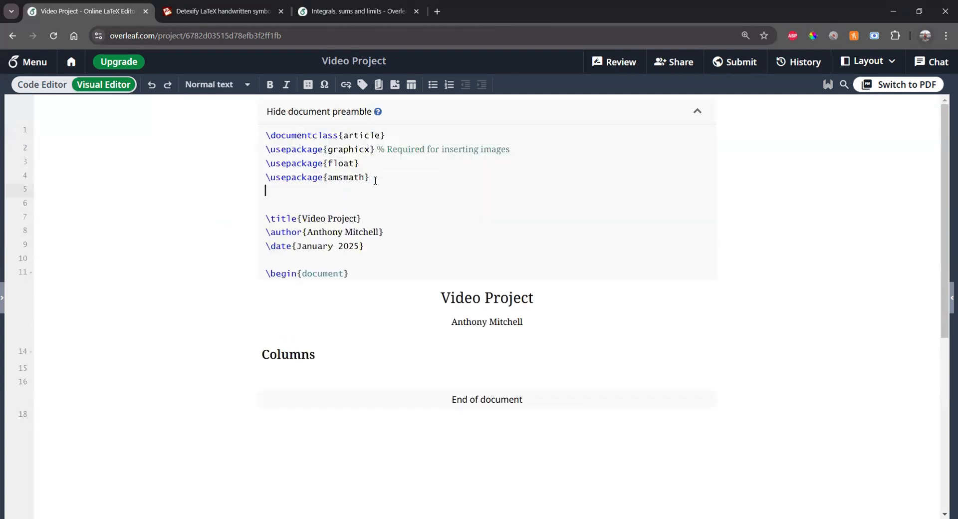
{"action": "type", "text": "\\usepackage{}"}
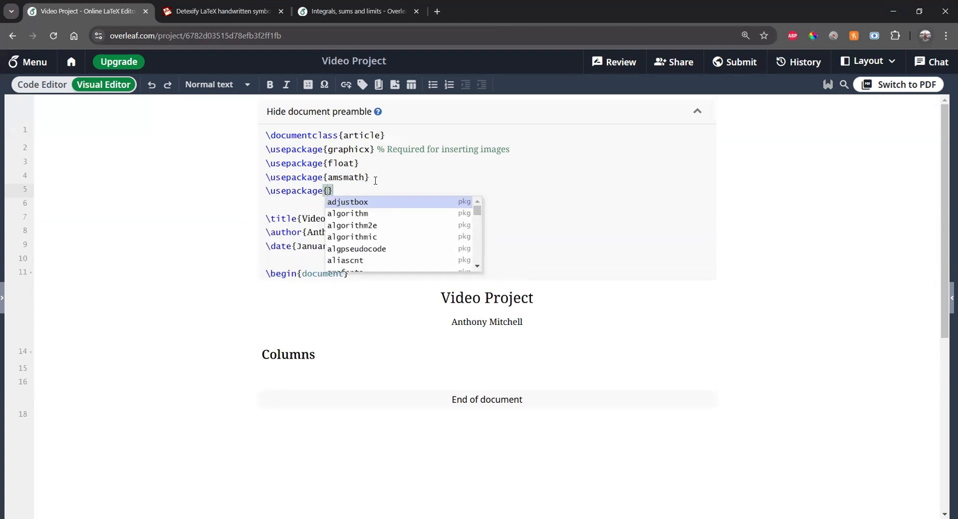
{"action": "type", "text": "mu"}
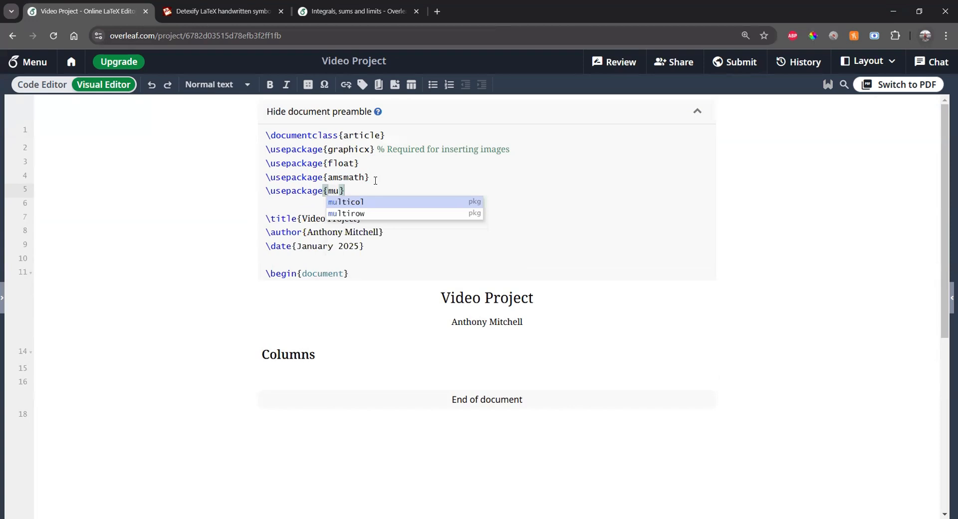
{"action": "key", "text": "Return"}
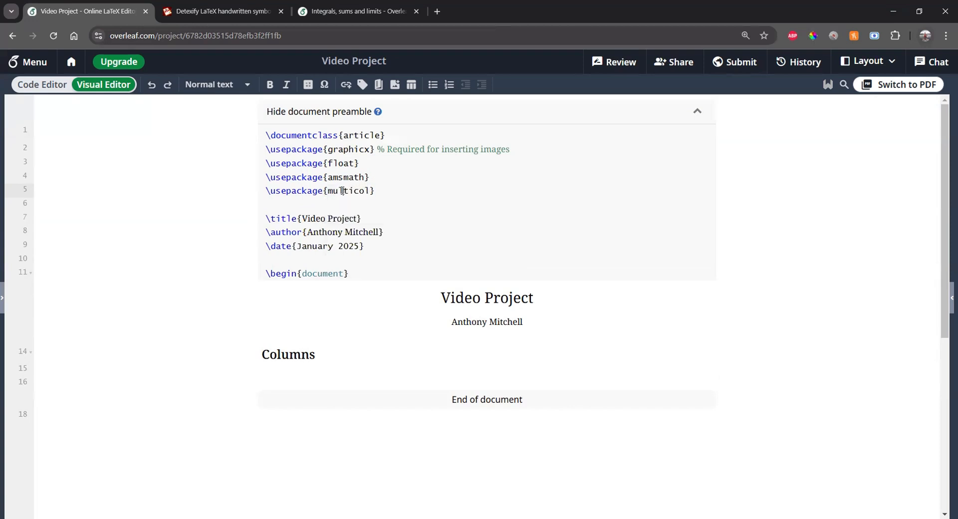
{"action": "triple_click", "coordinate": [342, 190]}
{"action": "left_click", "coordinate": [436, 203]}
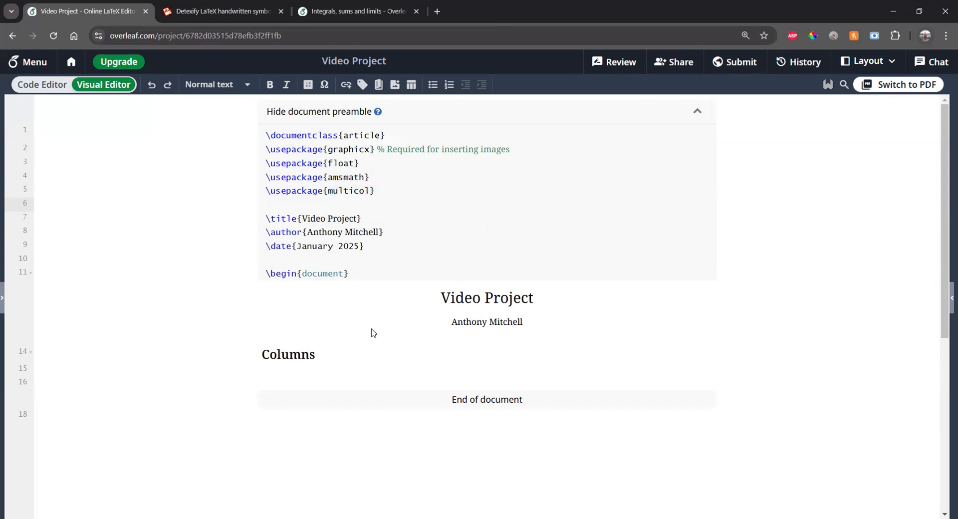
Insert an empty multicols environment with \begin{multicols} and \end{multicols} below the Columns heading
{"action": "left_click", "coordinate": [314, 375]}
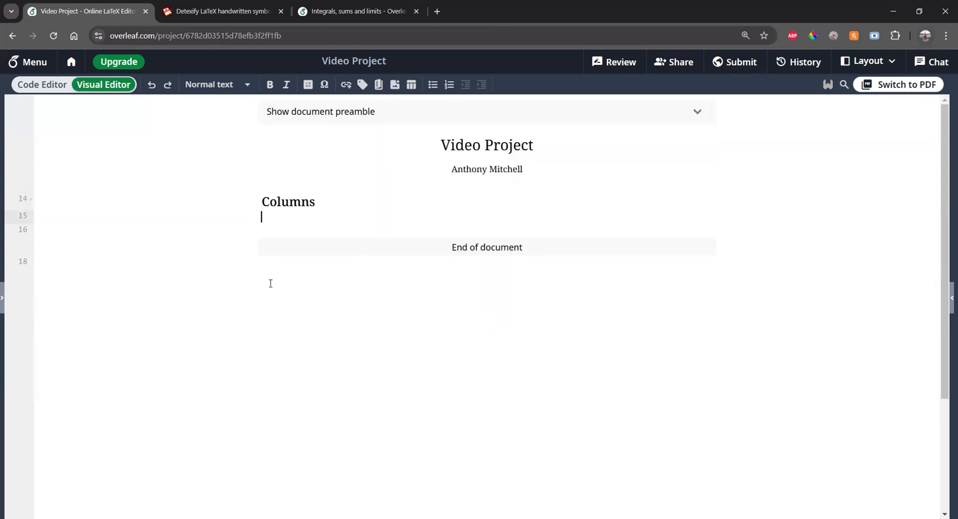
{"action": "type", "text": "\\b"}
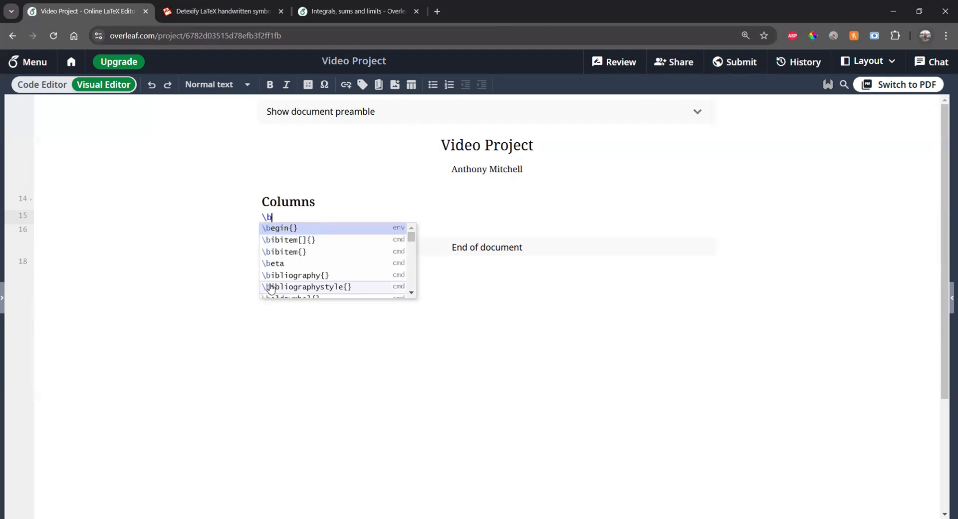
{"action": "key", "text": "Return"}
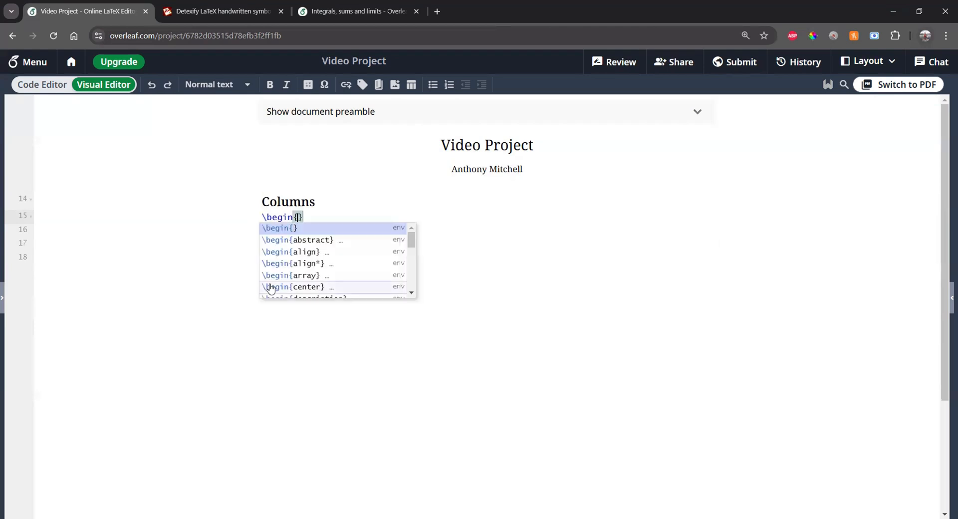
{"action": "type", "text": "m"}
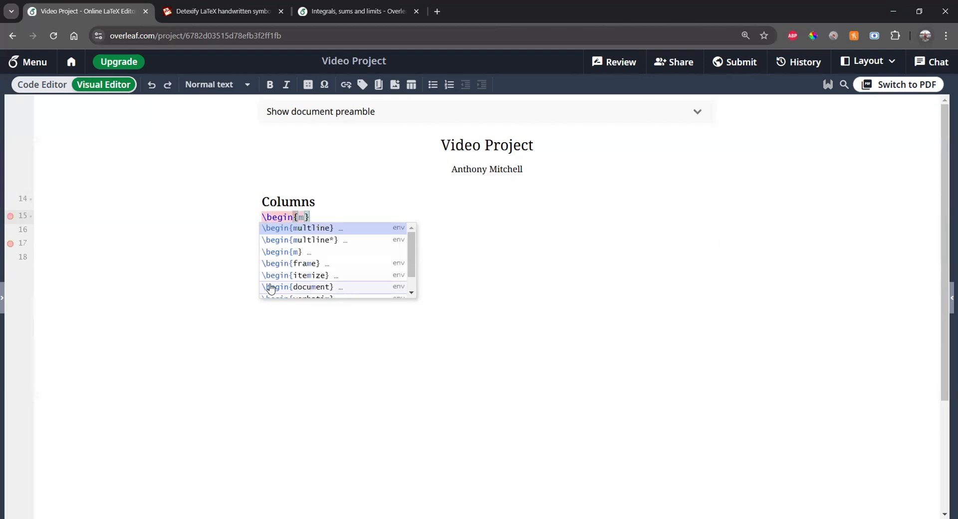
{"action": "type", "text": "ulticols"}
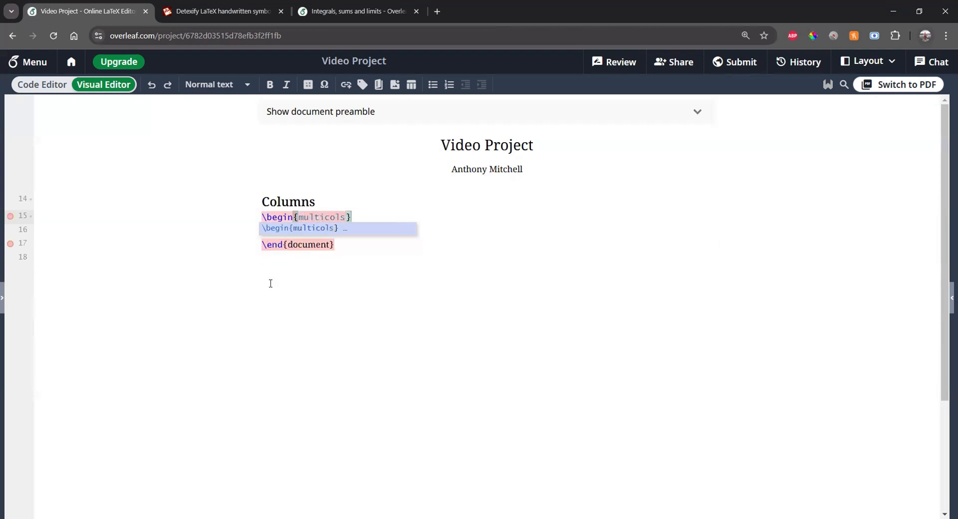
{"action": "key", "text": "Right"}
{"action": "key", "text": "Return"}
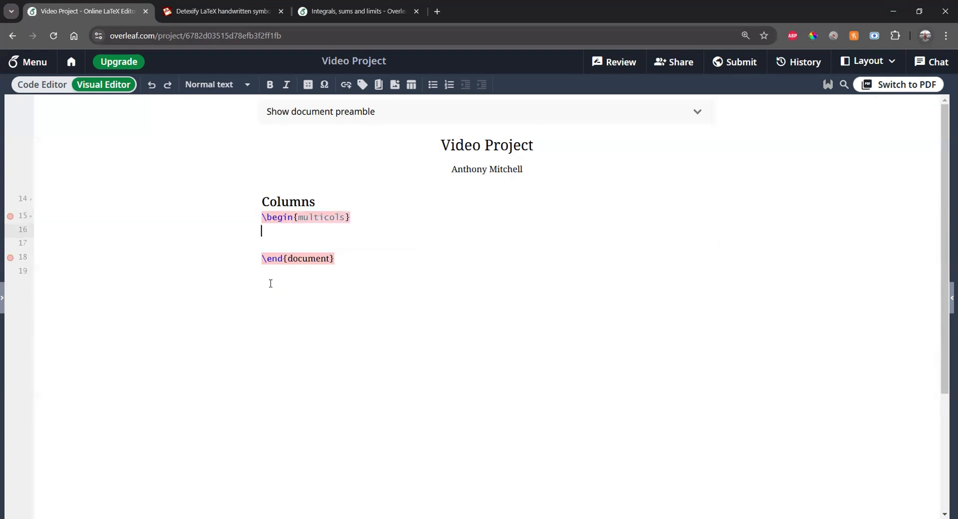
{"action": "type", "text": "\\end{}"}
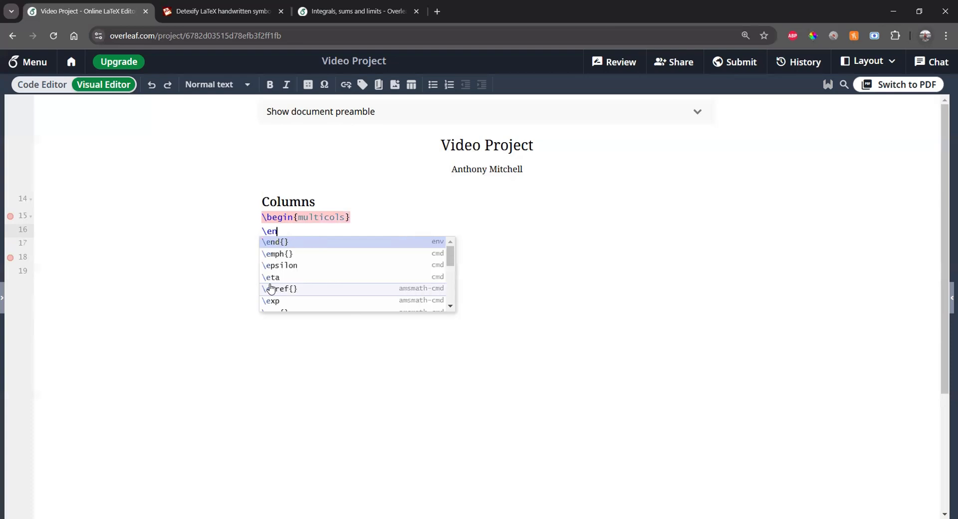
{"action": "key", "text": "Return"}
{"action": "key", "text": "Return"}
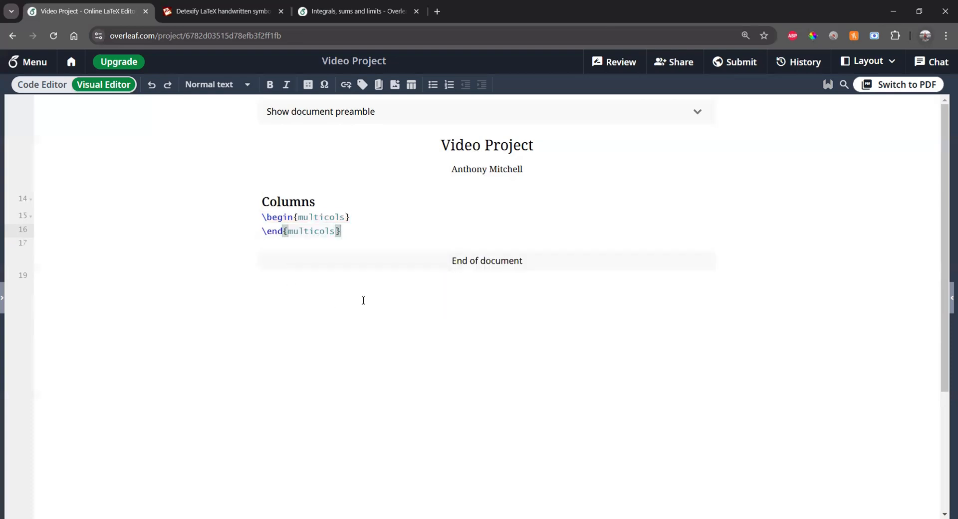
Fill the multicols environment with repeated "This is an example of columns in Overleaf." sentences and recompile with the PDF shown beside the source
{"action": "left_click", "coordinate": [361, 216]}
{"action": "key", "text": "Return"}
{"action": "type", "text": "This is an example of columns in Overleaf. This is an example of columns in Overleaf. This is an example of columns in Overleaf. This is an example of columns in Overleaf. This is an example of columns in Overleaf. This is an example of columns in Overleaf. This is an example of columns in Overleaf. This is an example of columns in Overleaf. This is an example of columns in Overleaf. This is an example of columns in Overleaf. This is an example of columns in Overleaf. This is an example of columns in Overleaf. This is an example of columns in Overleaf. This is an example of columns in Overleaf. This is an example of columns in Overleaf. This is an example of columns in Overleaf. This is an example of columns in Overleaf. This is an example of columns in Overleaf. This is an example of columns in Overleaf. This is an example of columns in Overleaf. This is an example of columns in Overleaf. This is an example of columns in Overleaf. This is an example of columns in Overleaf. This is an example of columns in Overleaf."}
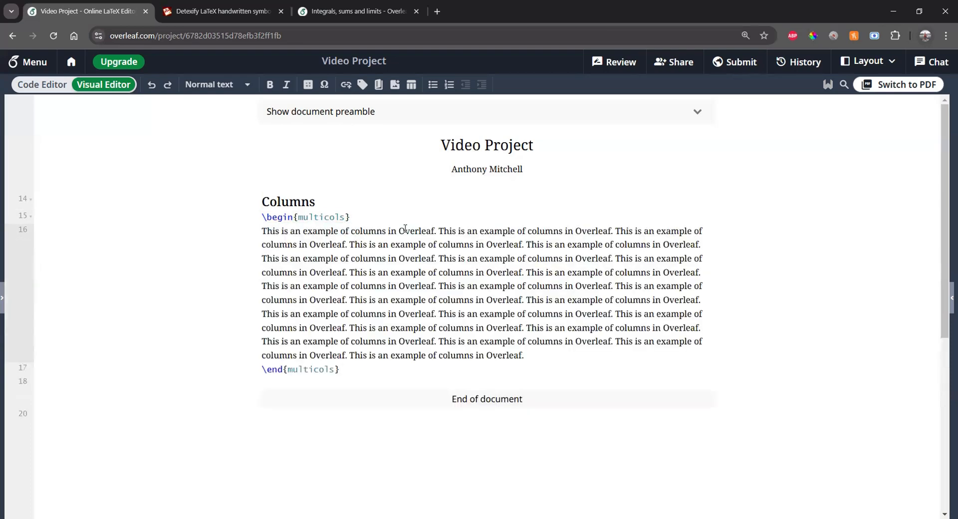
{"action": "left_click", "coordinate": [380, 369]}
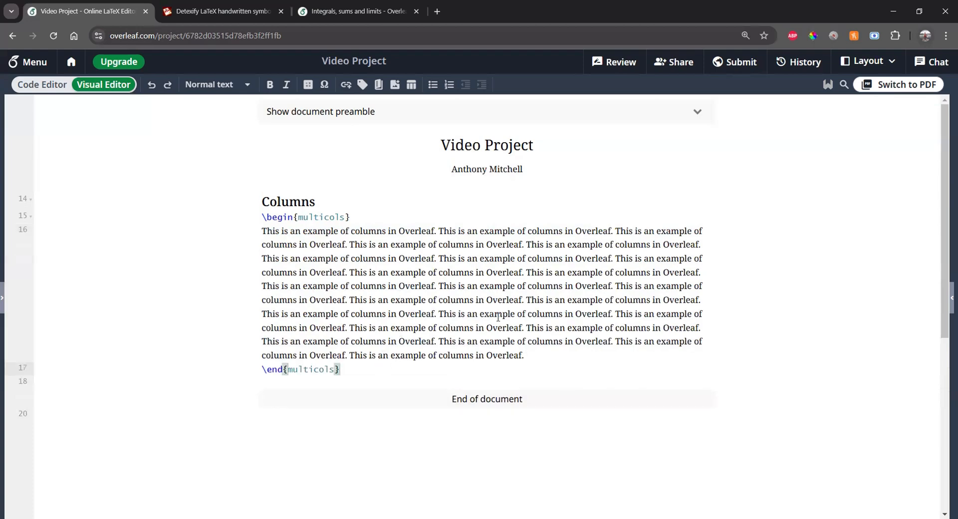
{"action": "left_click", "coordinate": [945, 313]}
{"action": "left_click", "coordinate": [469, 85]}
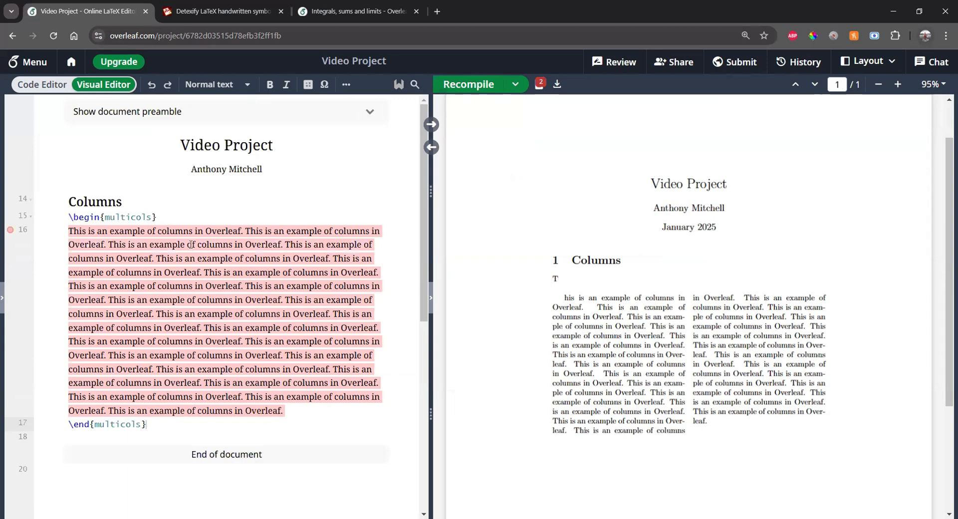
Add the column-count argument {3} after \begin{multicols}, recompile and check the column text in the PDF
{"action": "left_click", "coordinate": [183, 218]}
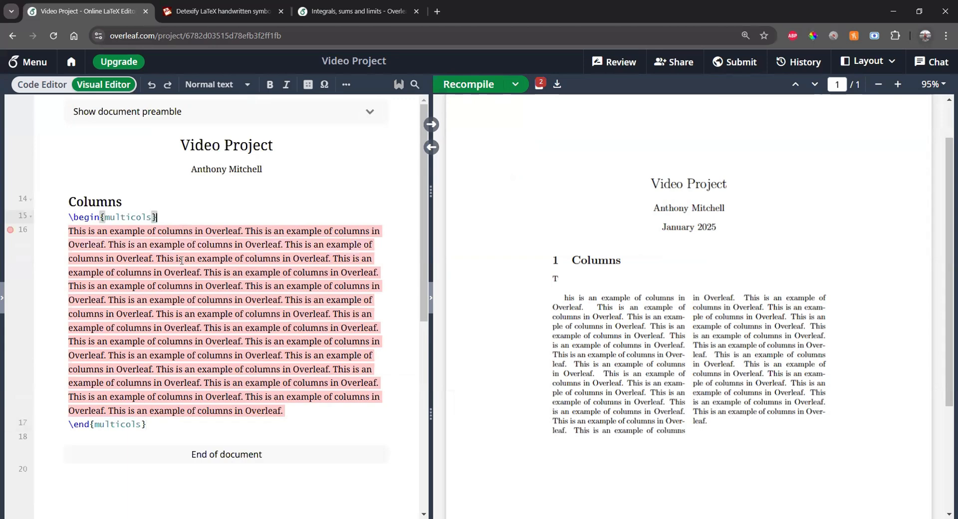
{"action": "type", "text": "{}"}
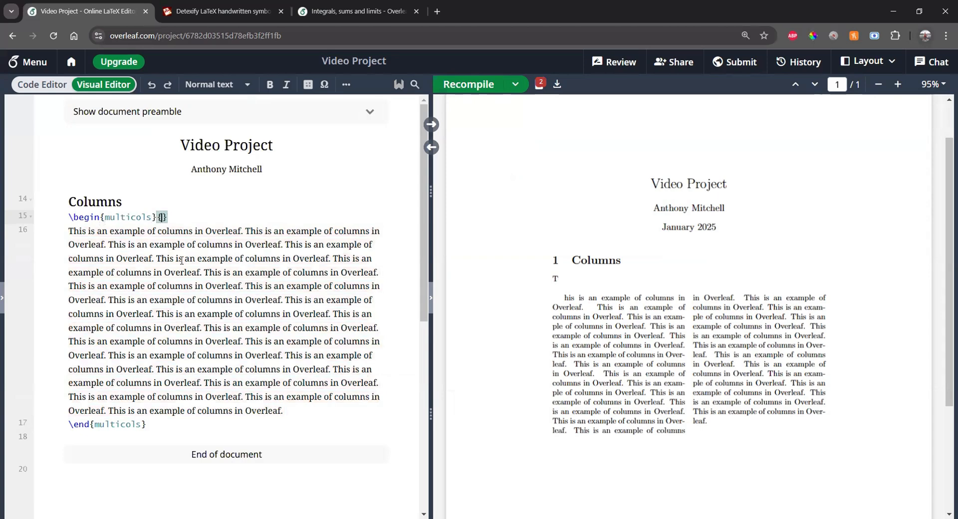
{"action": "type", "text": "2"}
{"action": "key", "text": "BackSpace"}
{"action": "type", "text": "3"}
{"action": "left_click", "coordinate": [469, 85]}
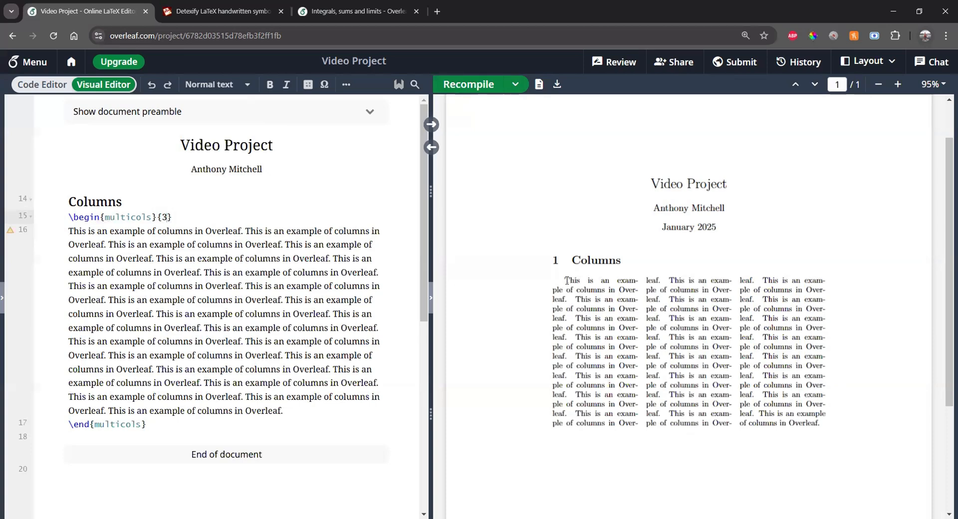
{"action": "left_click_drag", "start_coordinate": [565, 280], "coordinate": [824, 427]}
{"action": "left_click", "coordinate": [743, 423]}
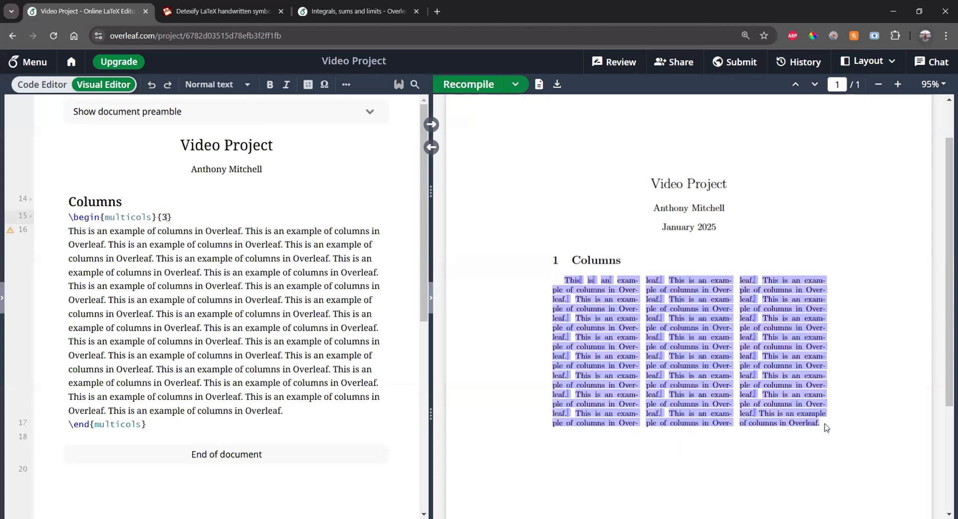
{"action": "left_click", "coordinate": [752, 443]}
Set the multicols column count to 2, recompile and check the column text in the PDF
{"action": "left_click", "coordinate": [166, 215]}
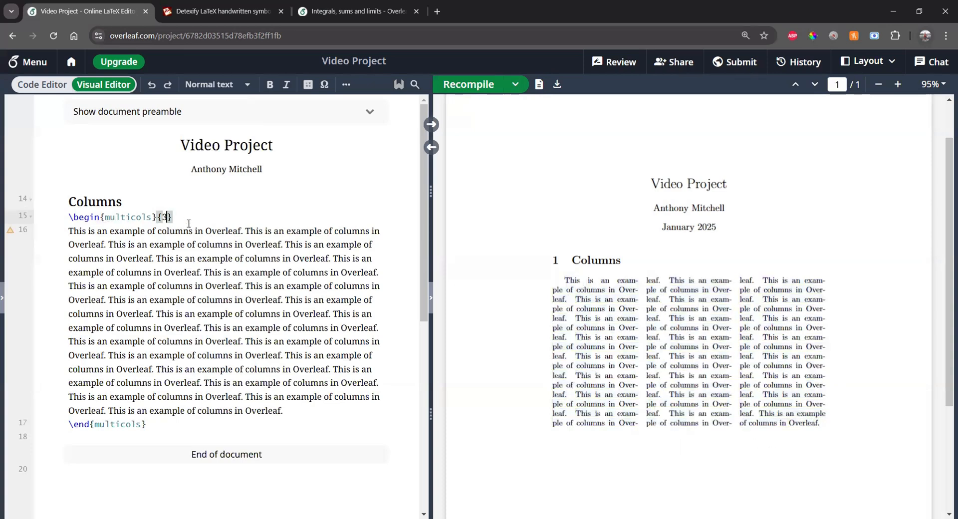
{"action": "key", "text": "BackSpace"}
{"action": "type", "text": "2"}
{"action": "key", "text": "ctrl+s"}
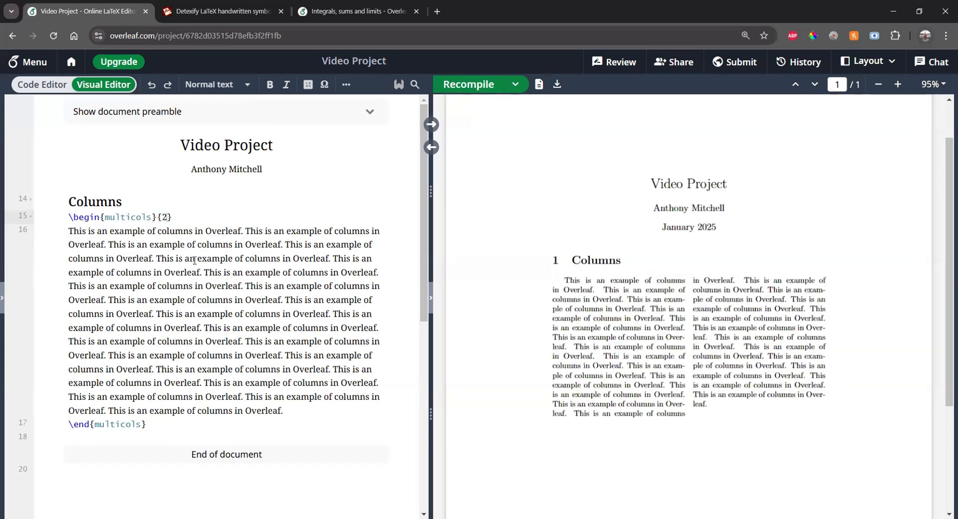
{"action": "left_click_drag", "start_coordinate": [565, 280], "coordinate": [693, 415]}
{"action": "left_click", "coordinate": [707, 450]}
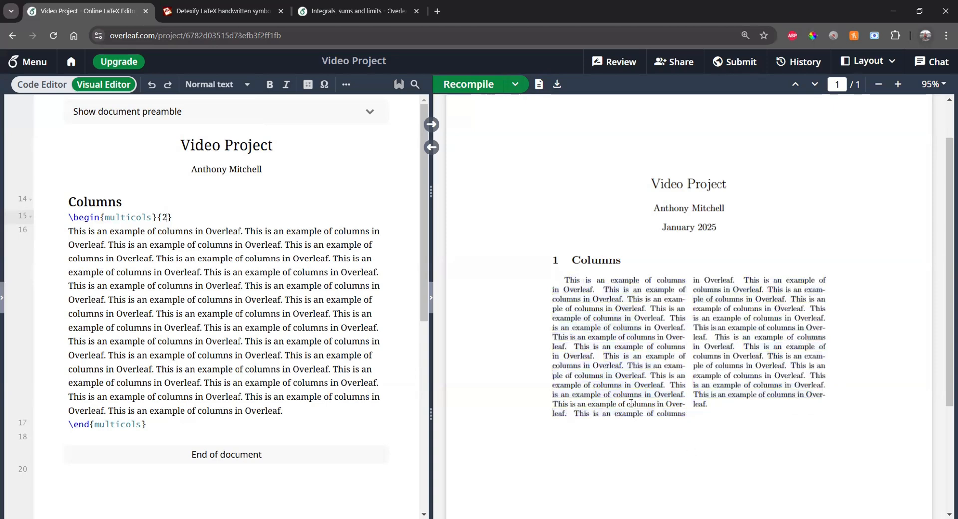
Move \begin{multicols}{2} from below the Columns heading to a new line directly after \begin{document}, and recompile
{"action": "left_click", "coordinate": [160, 230]}
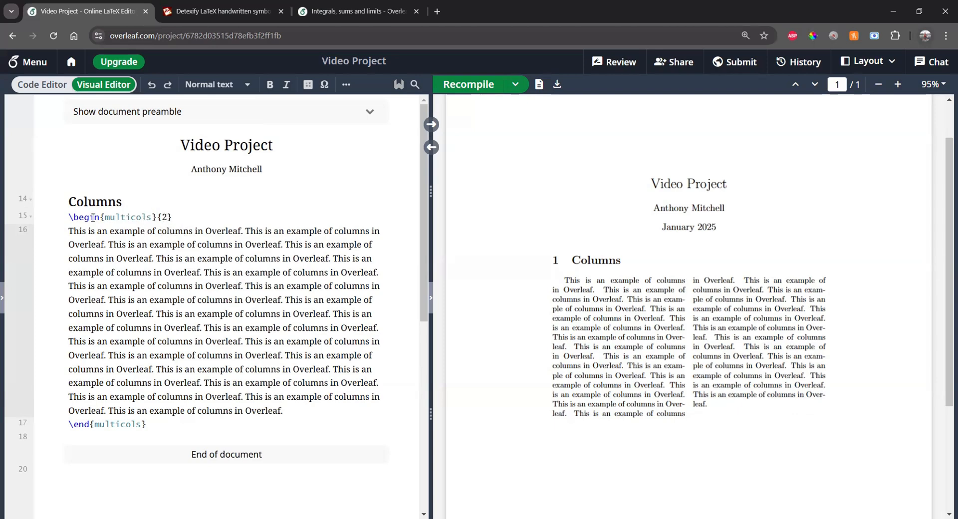
{"action": "left_click", "coordinate": [97, 202]}
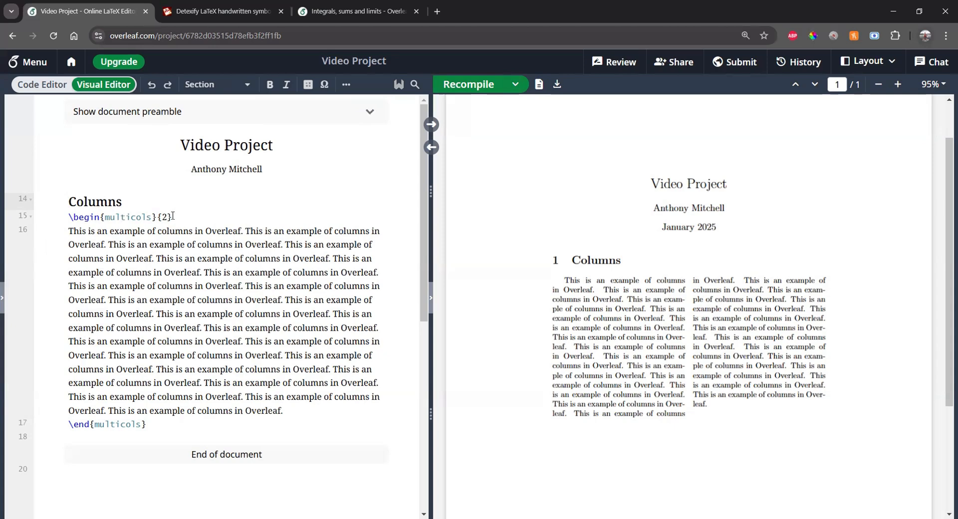
{"action": "left_click_drag", "start_coordinate": [177, 217], "coordinate": [55, 215]}
{"action": "key", "text": "ctrl+c"}
{"action": "key", "text": "BackSpace"}
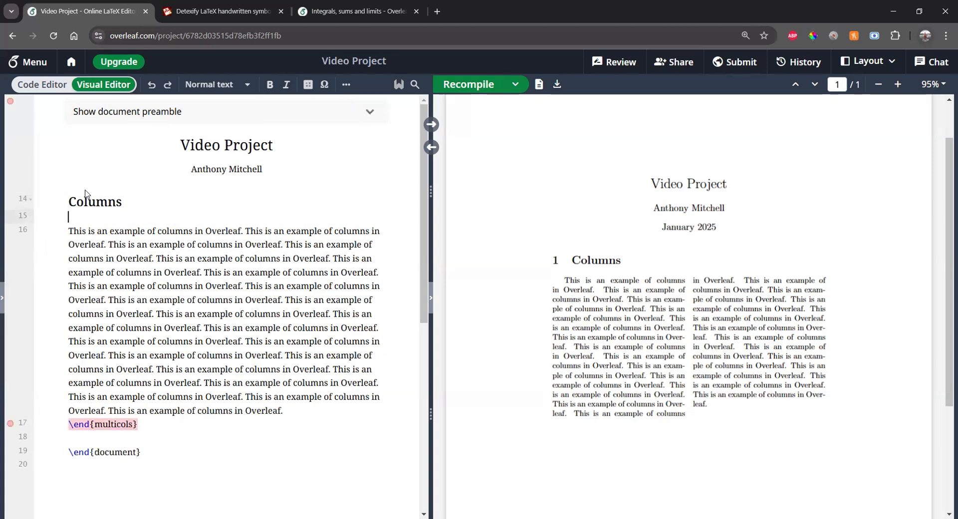
{"action": "left_click", "coordinate": [111, 114]}
{"action": "left_click", "coordinate": [163, 270]}
{"action": "key", "text": "Return"}
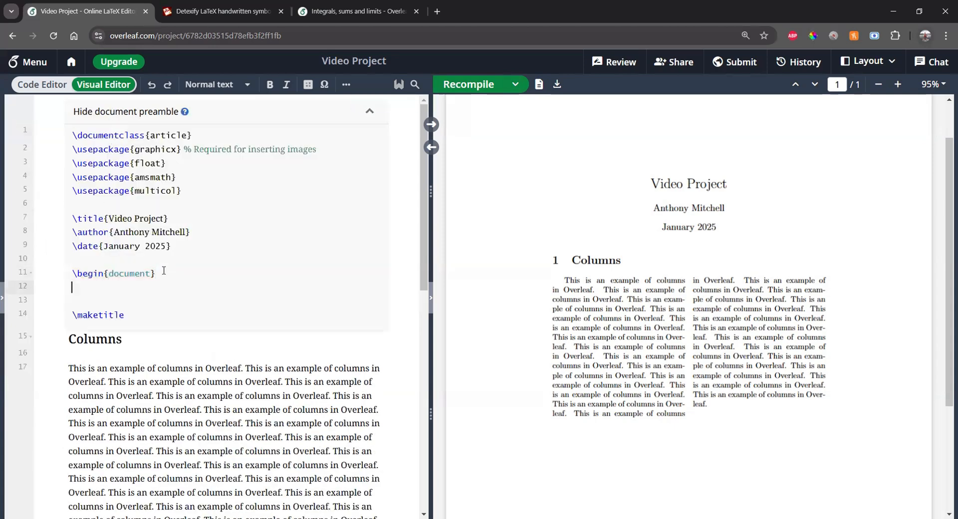
{"action": "key", "text": "ctrl+v"}
{"action": "left_click", "coordinate": [164, 258]}
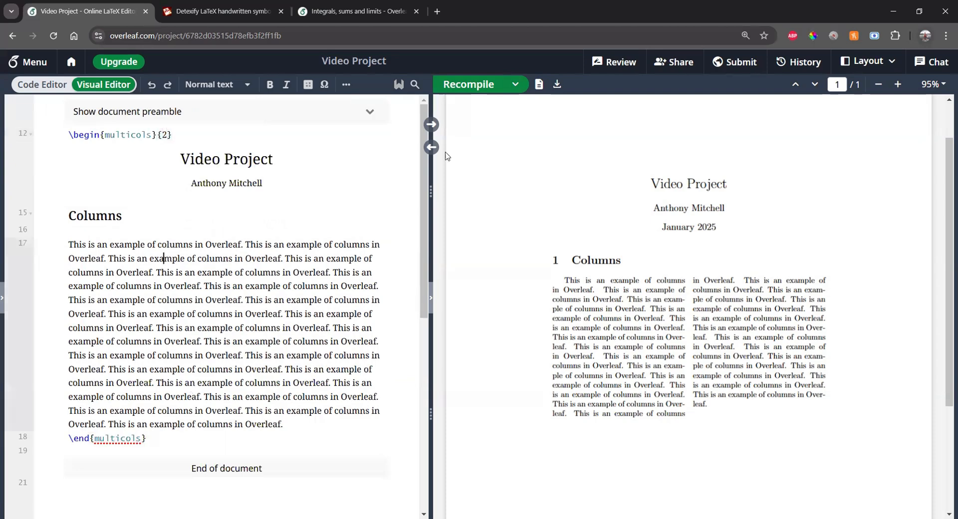
{"action": "left_click", "coordinate": [452, 87]}
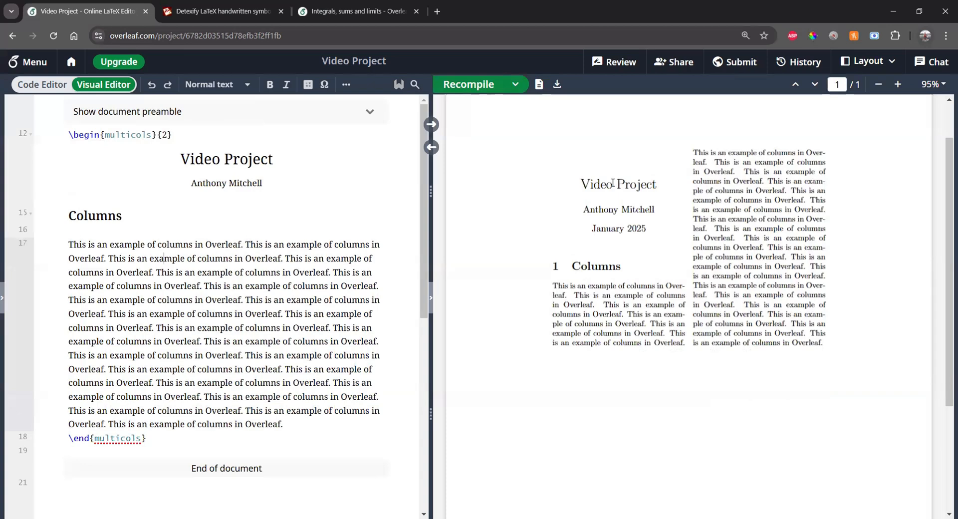
Examine the title and text layout in the PDF and the placement of the multicols begin and end lines in the source
{"action": "left_click_drag", "start_coordinate": [585, 179], "coordinate": [674, 331]}
{"action": "left_click", "coordinate": [720, 269]}
{"action": "scroll", "coordinate": [200, 374], "scroll_direction": "down", "scroll_amount": 1}
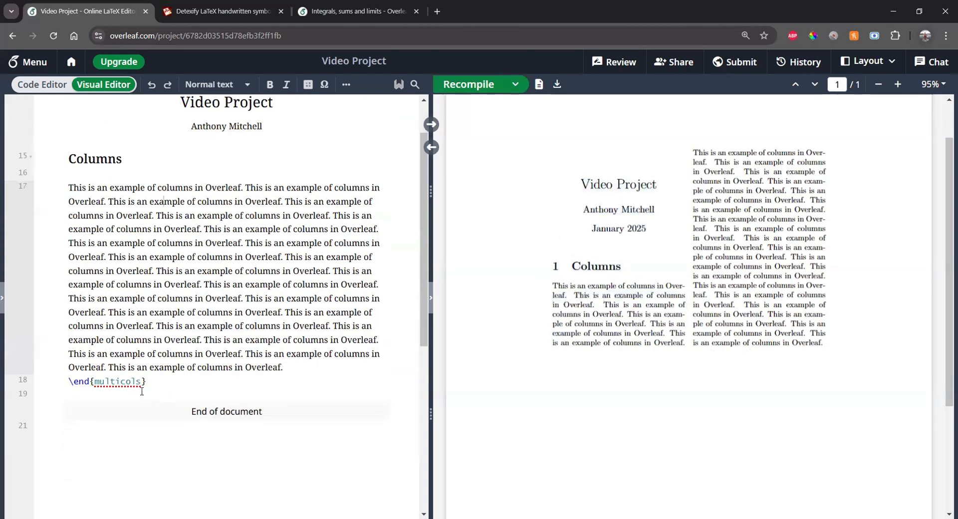
{"action": "scroll", "coordinate": [102, 134], "scroll_direction": "up", "scroll_amount": 1}
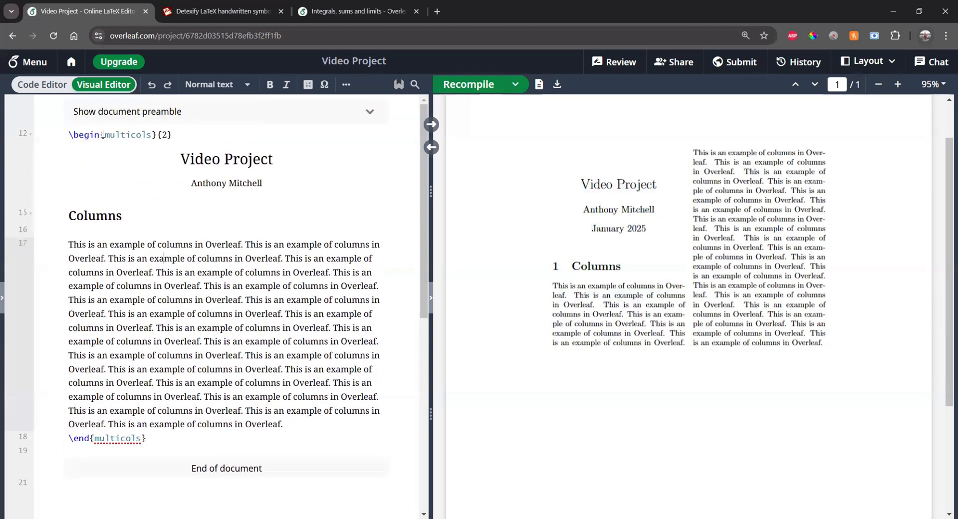
{"action": "left_click", "coordinate": [152, 443]}
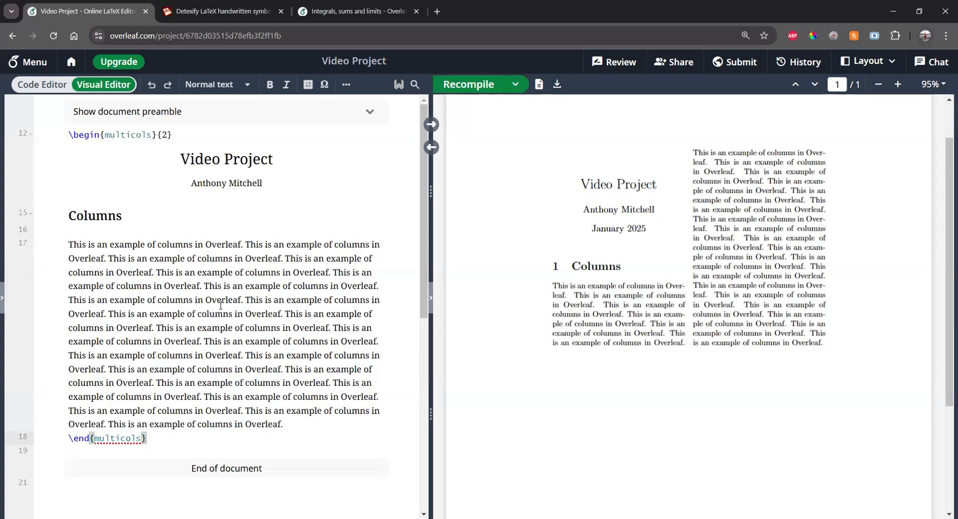
{"action": "left_click", "coordinate": [168, 135]}
{"action": "left_click", "coordinate": [180, 221]}
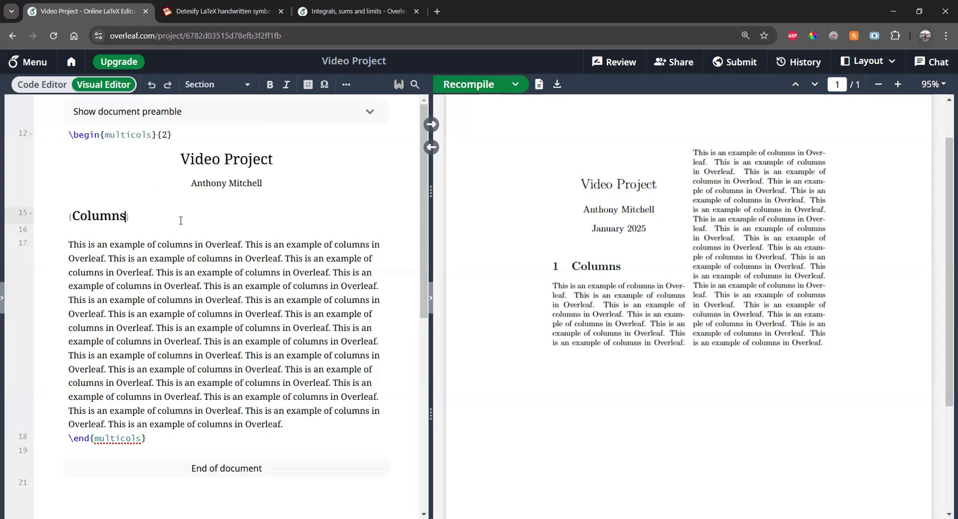
{"action": "left_click", "coordinate": [112, 234]}
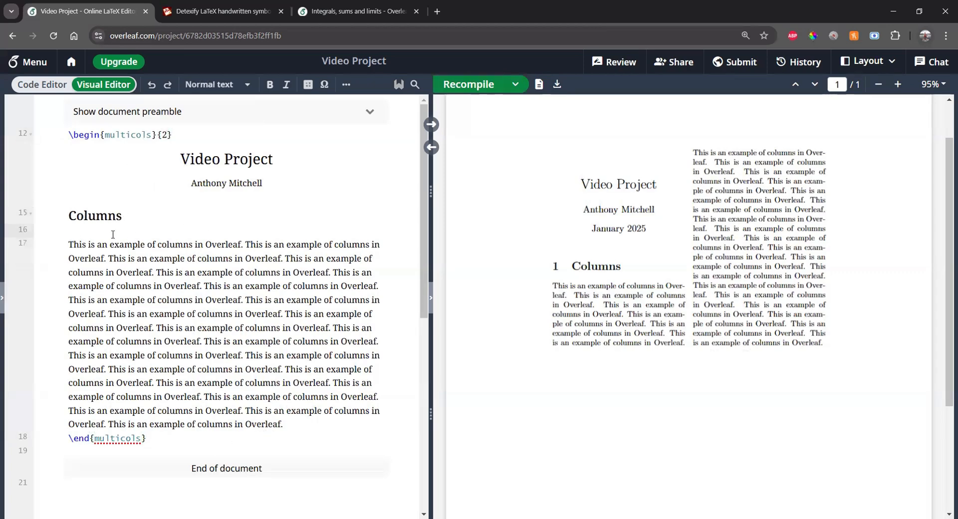